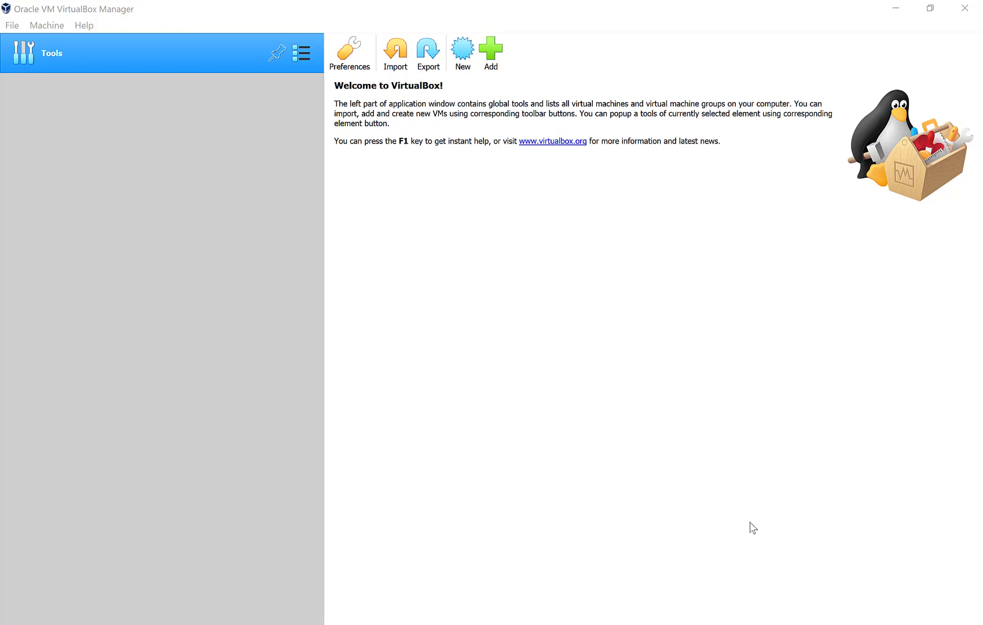
Review the tutorial outline notes in Notepad, minimize them, and switch to the Chrome evaluation page.
left_click(701, 624)
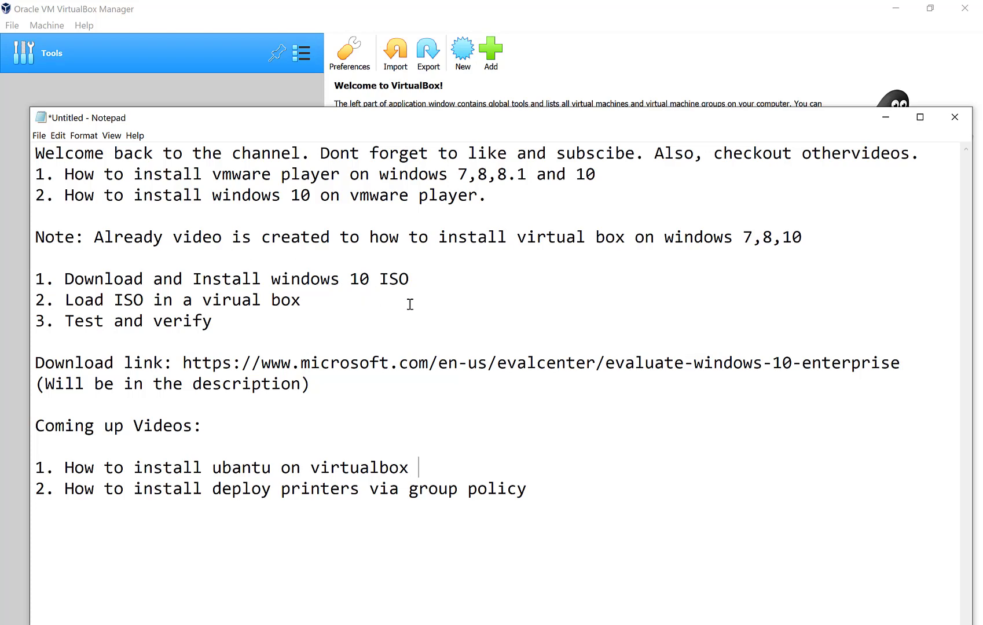
left_click(886, 117)
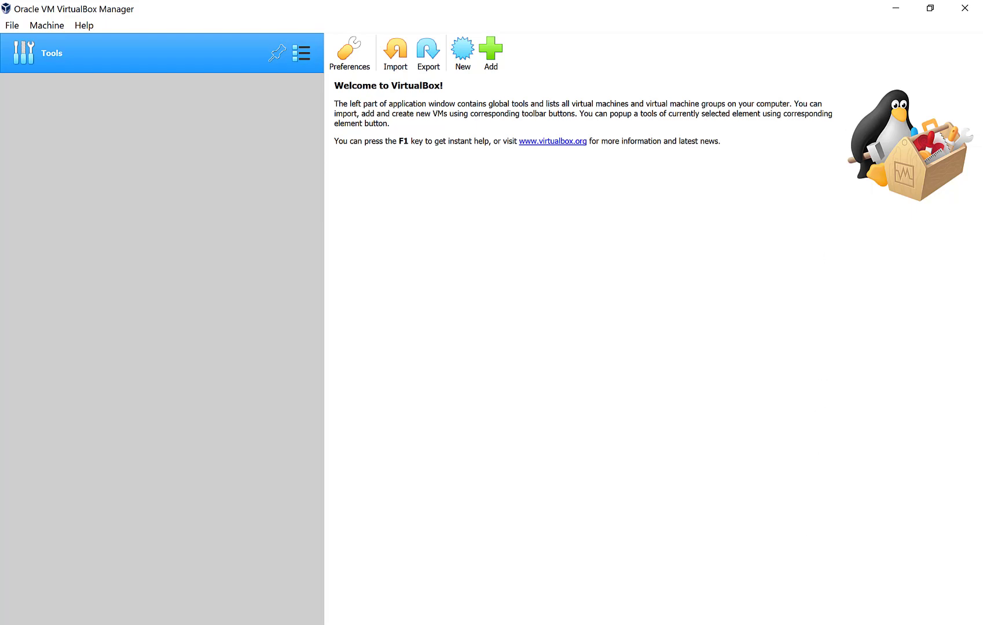
key("alt+Tab")
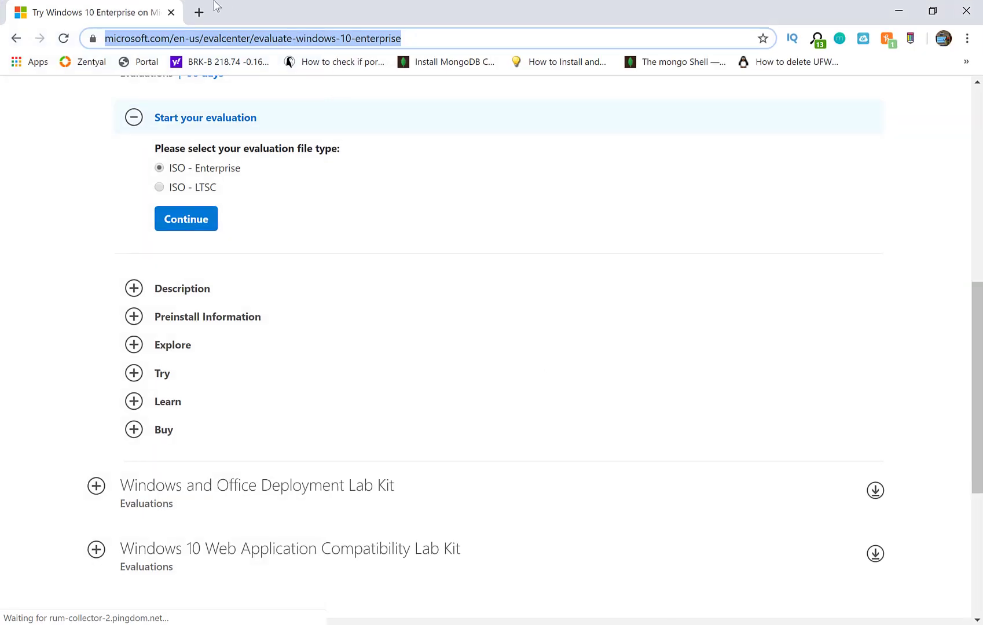
In a new tab on google.com, search for 'windows 10 evaluation download'.
left_click(198, 12)
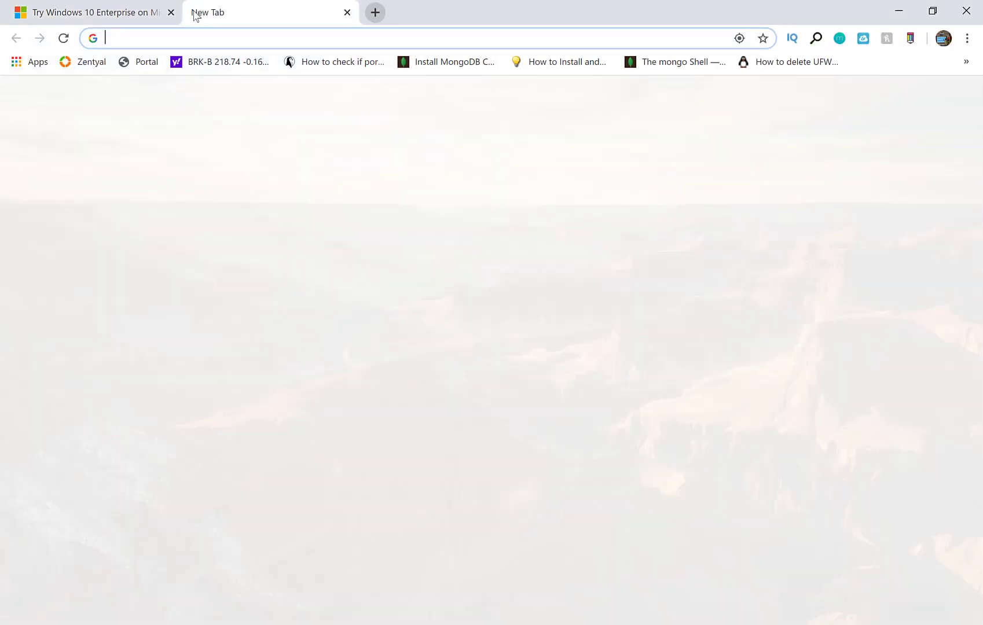
type("google.com")
key("Return")
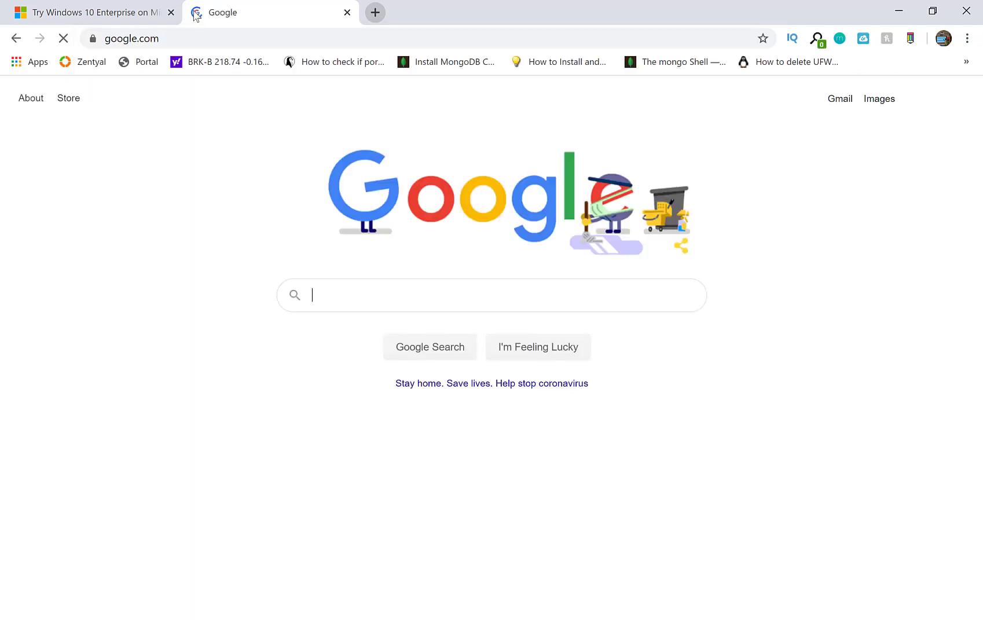
type("windo")
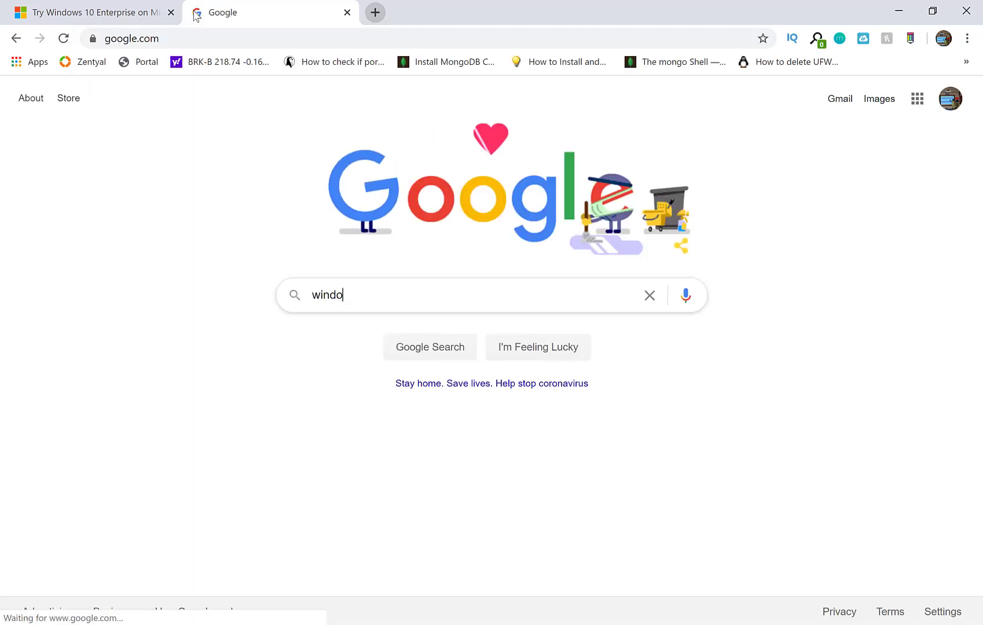
type("ws 10")
key("Down")
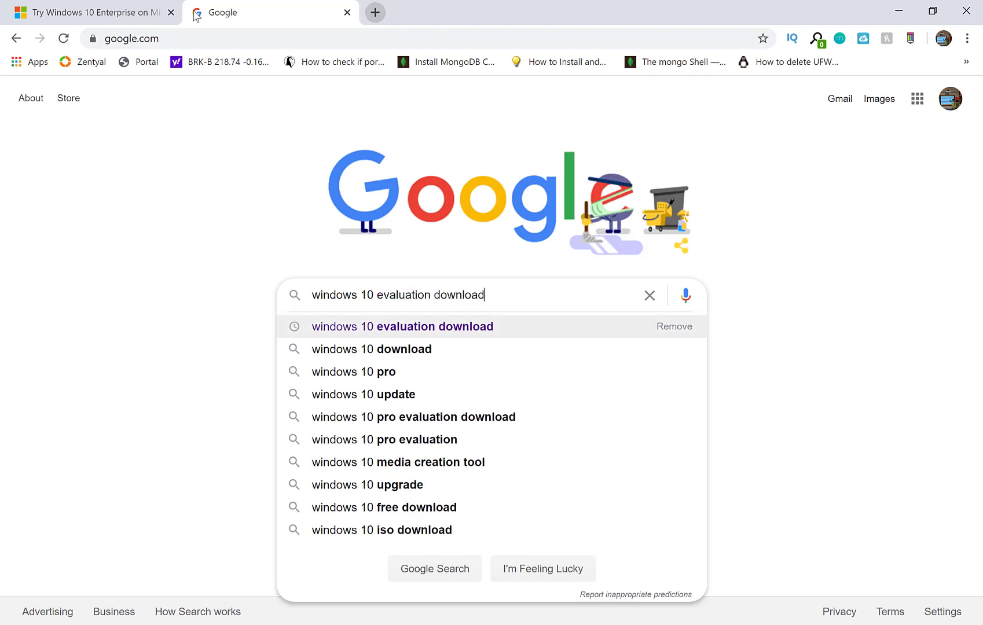
key("Return")
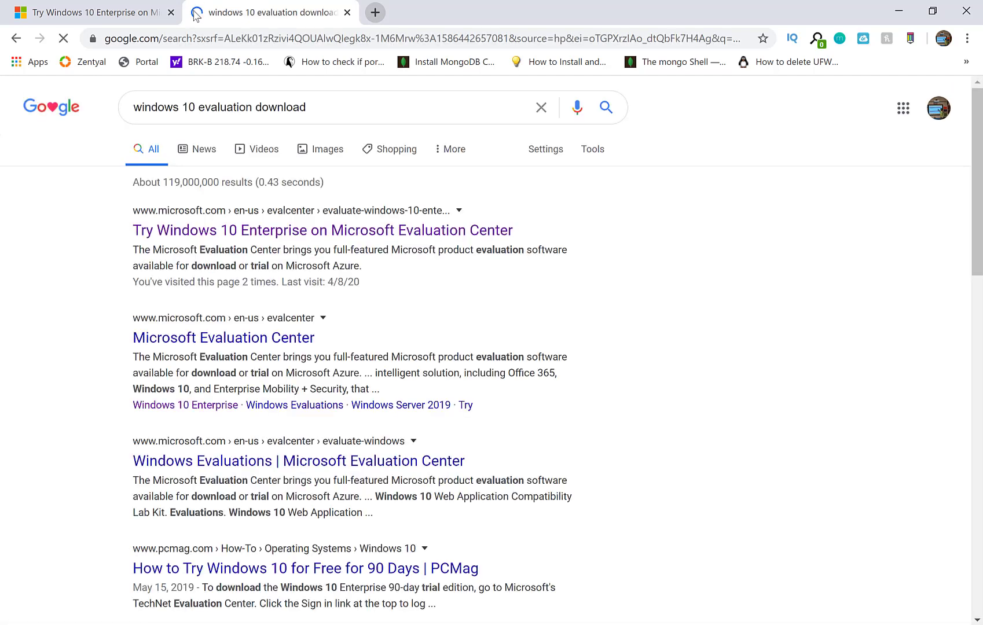
Open the Windows 10 Enterprise evaluation result and continue with ISO - Enterprise.
left_click(181, 231)
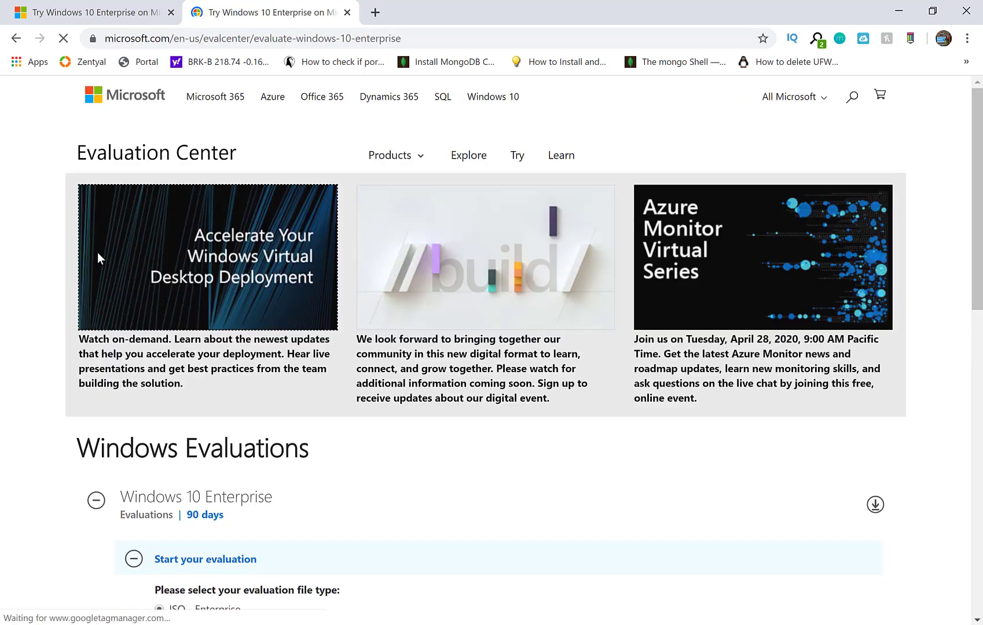
scroll(22, 286, "down", 4)
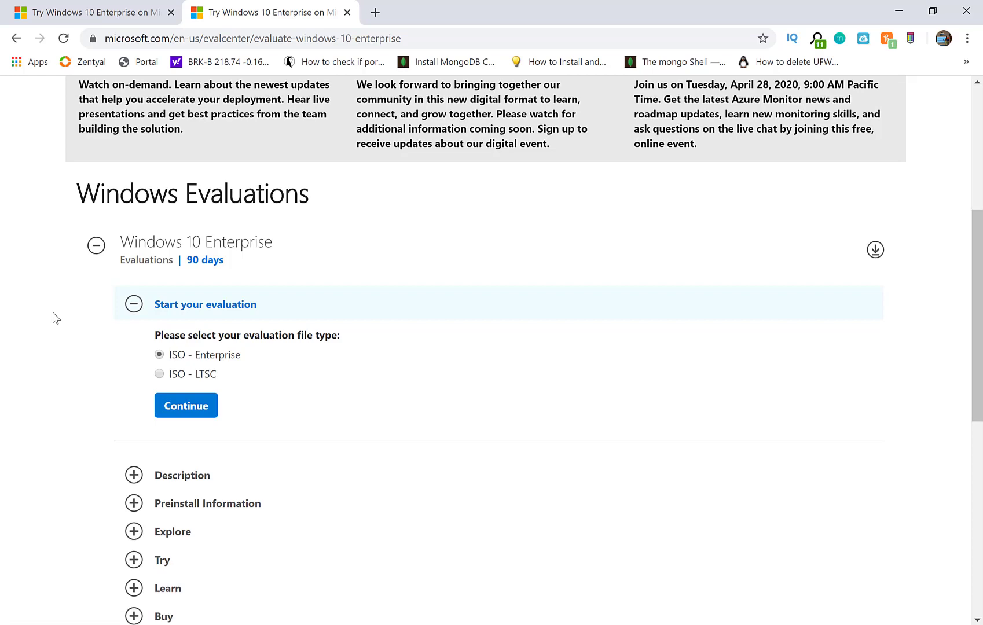
scroll(52, 327, "up", 4)
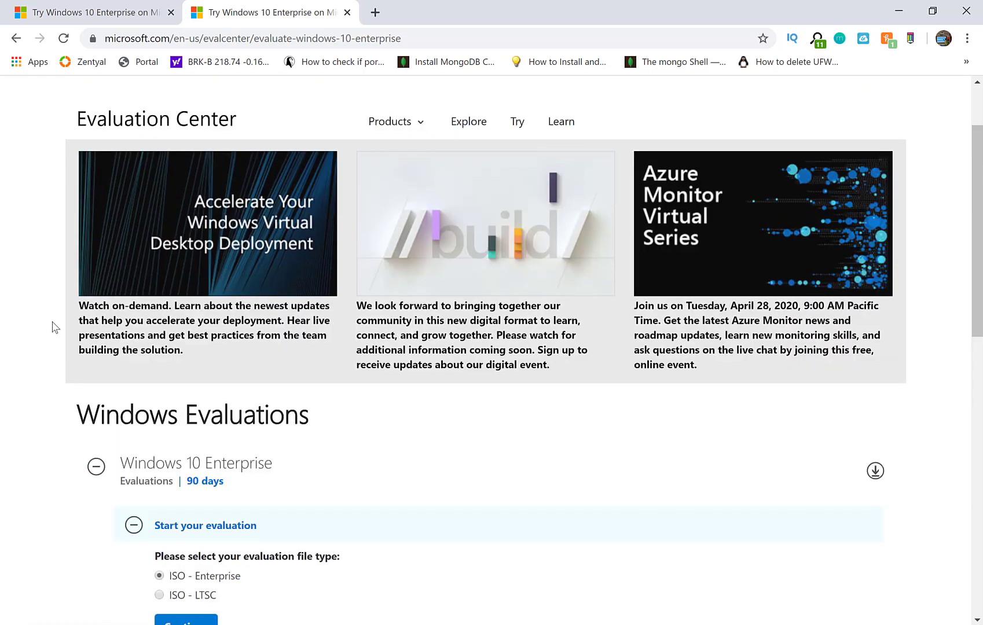
scroll(52, 327, "down", 2)
left_click(16, 39)
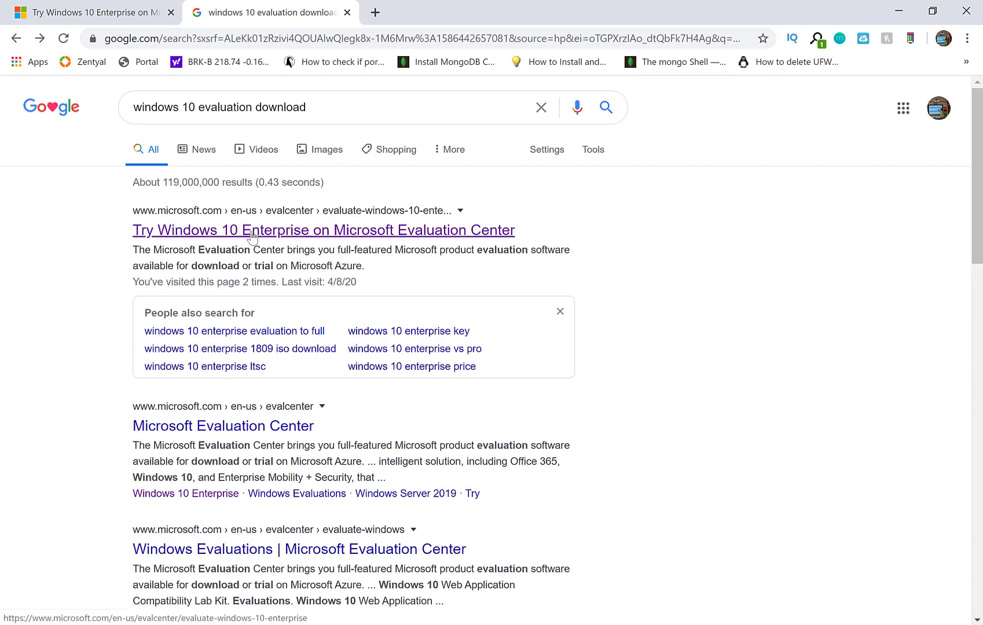
left_click(171, 239)
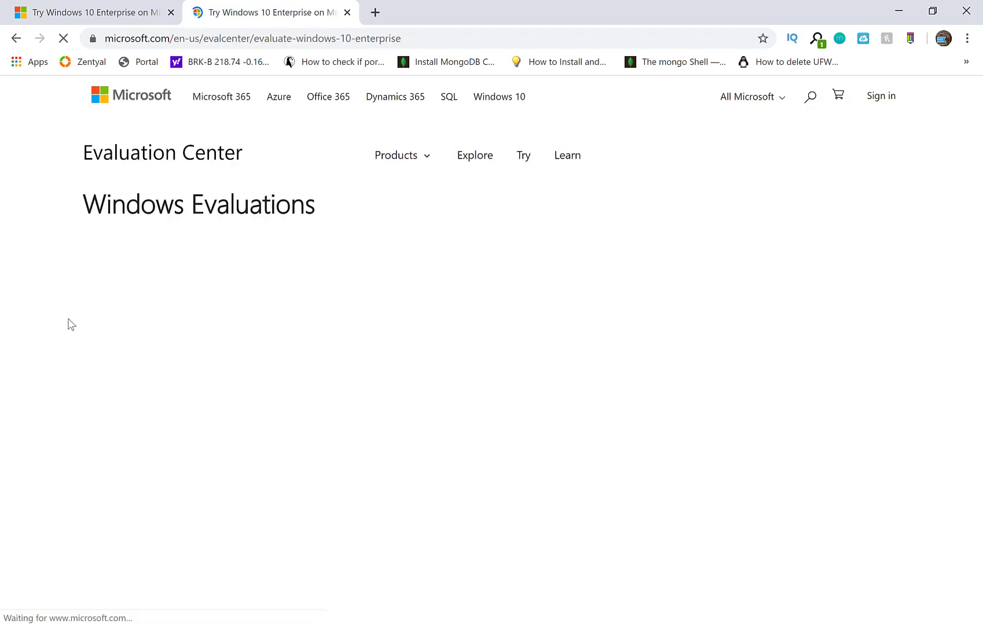
scroll(71, 325, "down", 3)
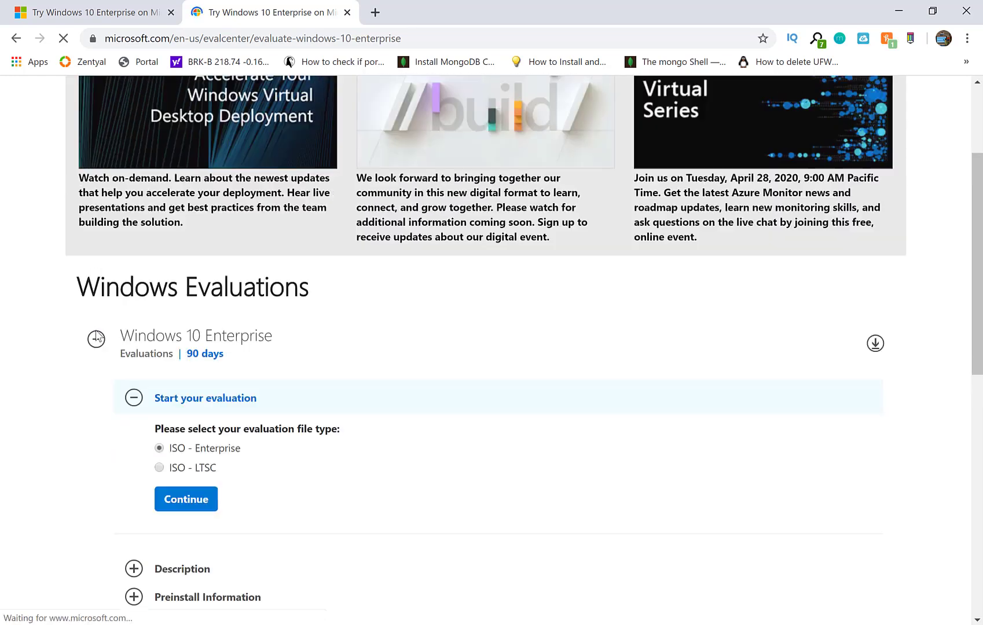
scroll(98, 335, "down", 1)
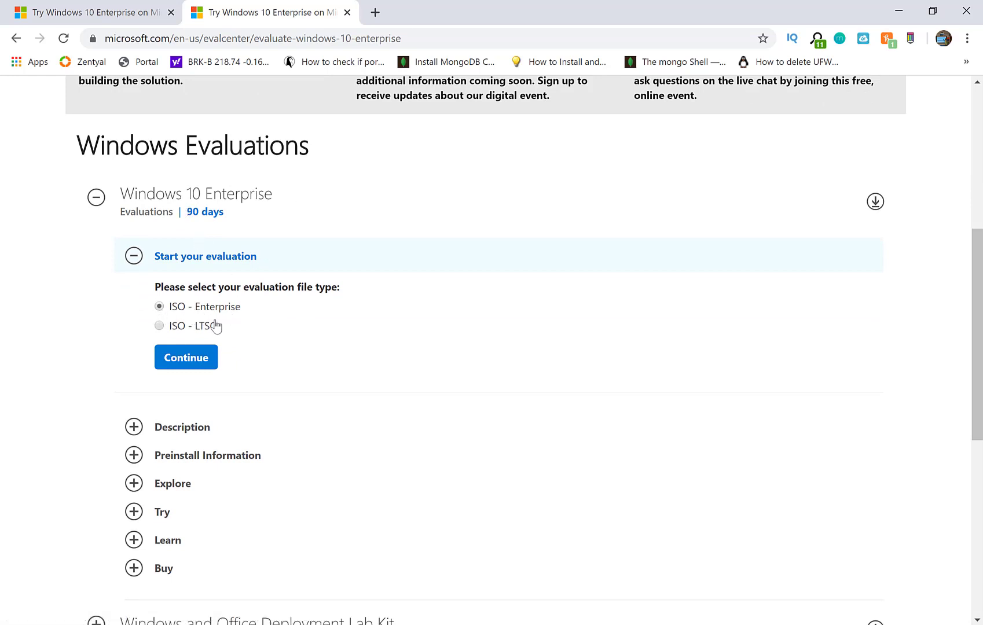
left_click(187, 359)
Enter first and last name, company Test, company size 1 and job title Analyst/Press.
scroll(272, 331, "down", 1)
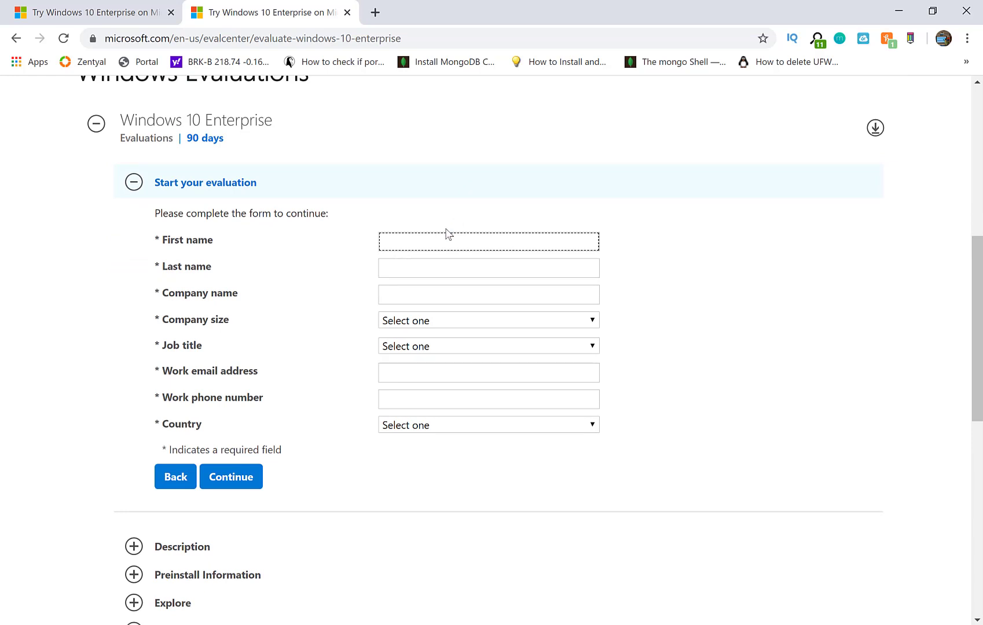
type("neel")
key("Tab")
type("patel")
key("Tab")
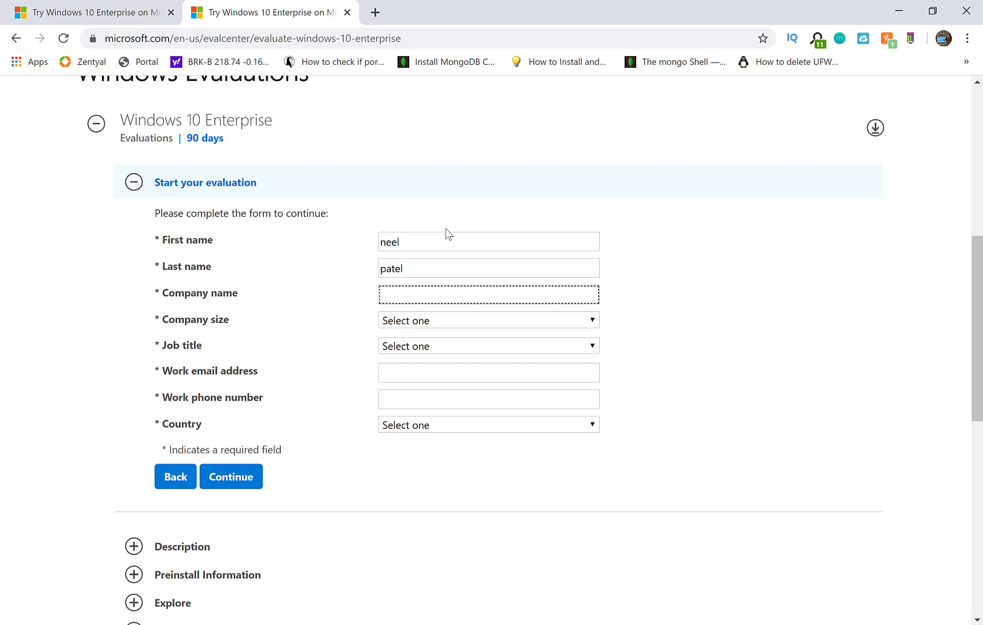
type("Test")
key("Tab")
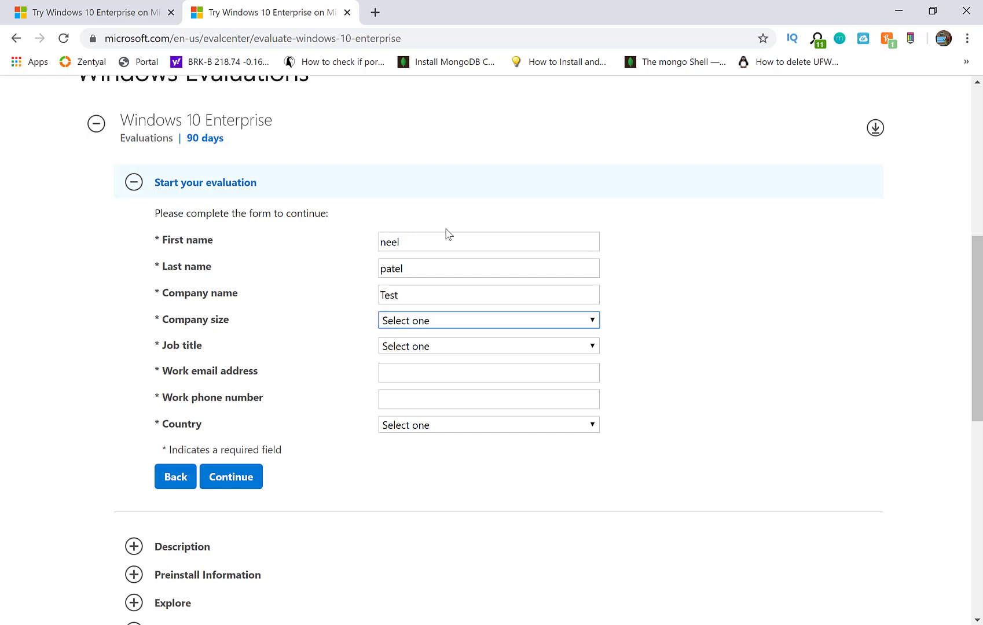
key("Down")
key("Tab")
key("Down")
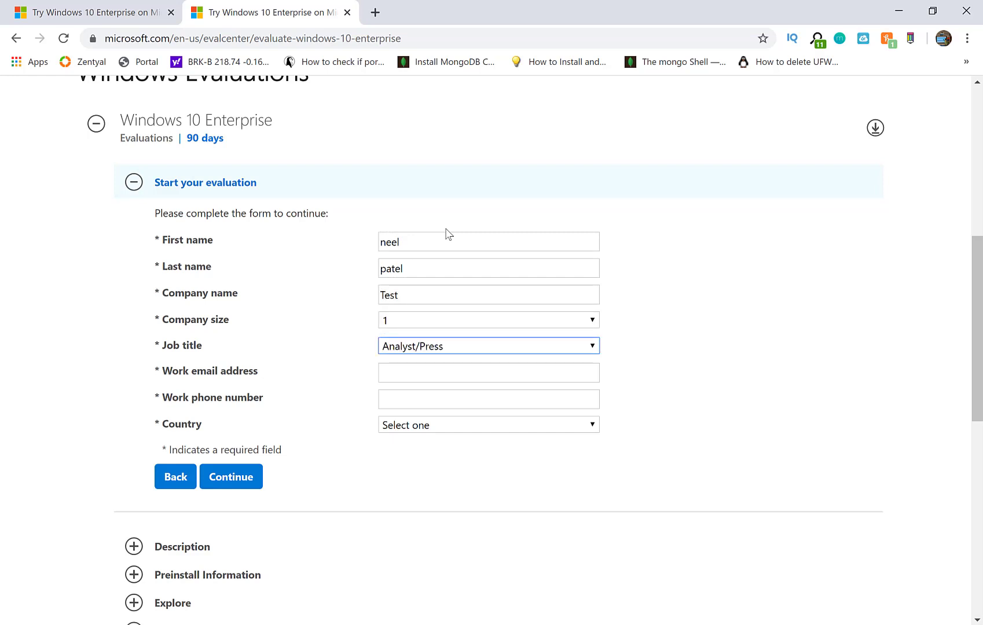
key("Tab")
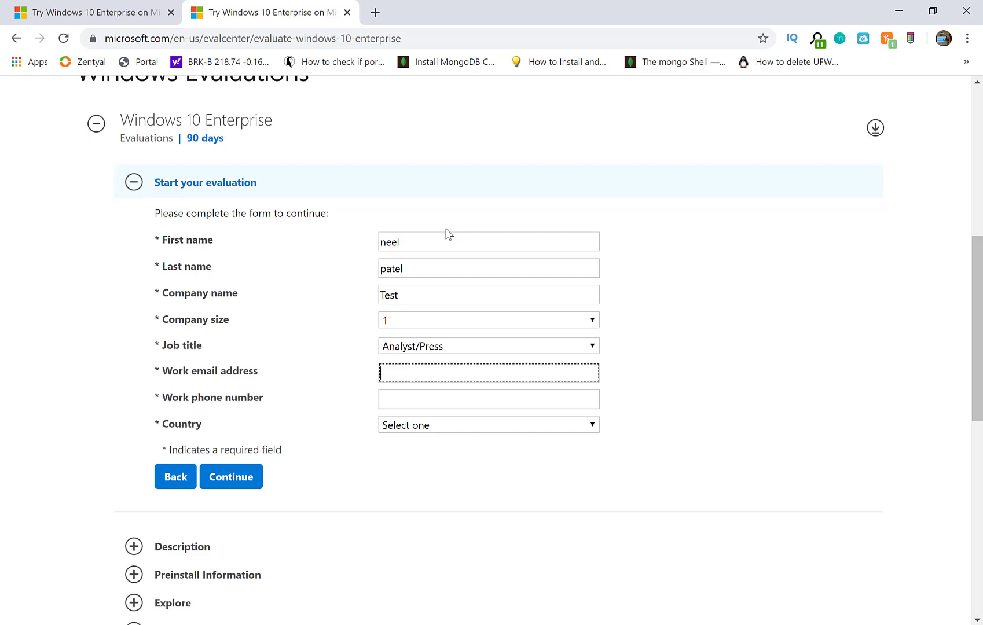
Enter a work e-mail and phone number, and set the country to United States.
type("test@google.com")
key("Tab")
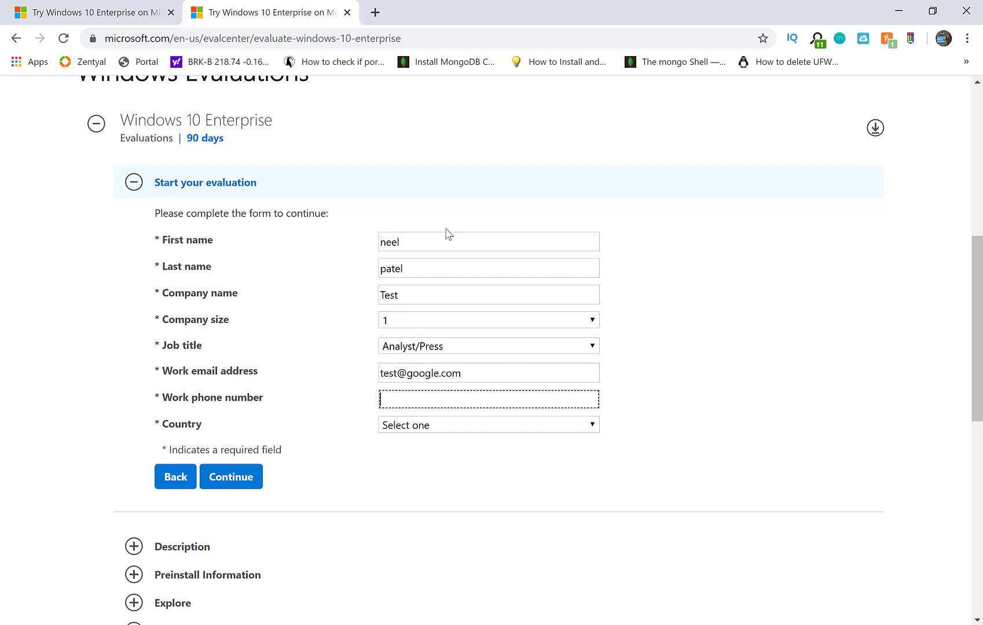
type("6666666666`")
key("Tab")
key("Down")
key("Down")
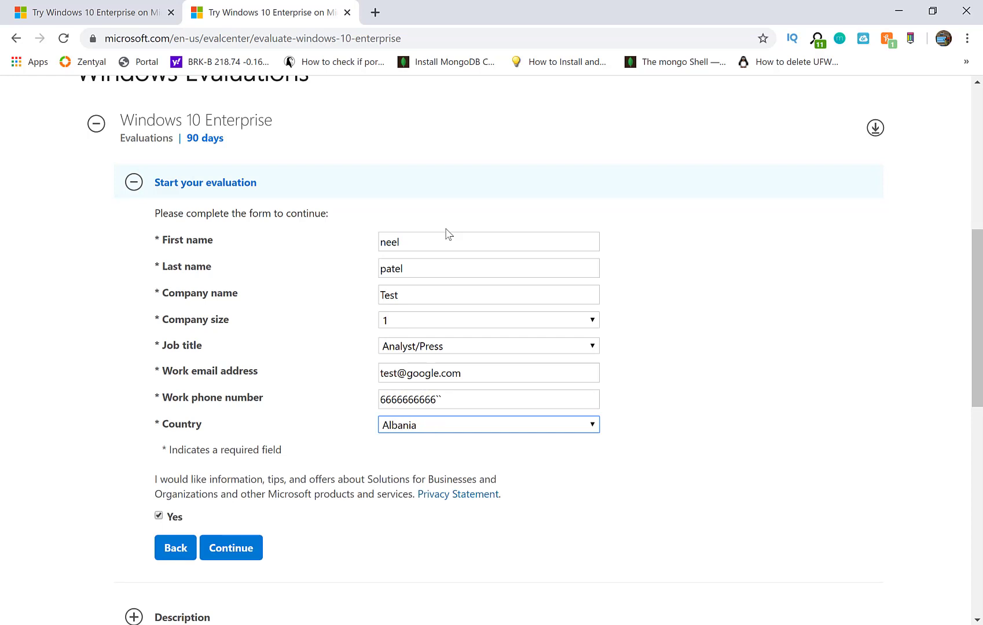
key("u")
key("n")
key("Down")
key("Down")
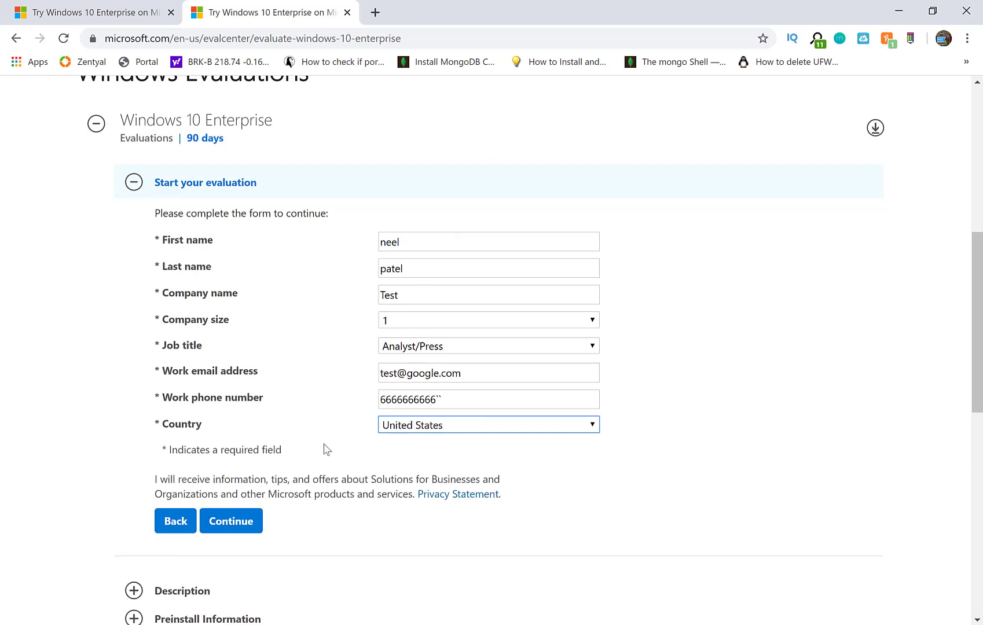
Submit the form, remove the stray character from the phone number, resubmit, and choose 64 bit.
left_click(222, 531)
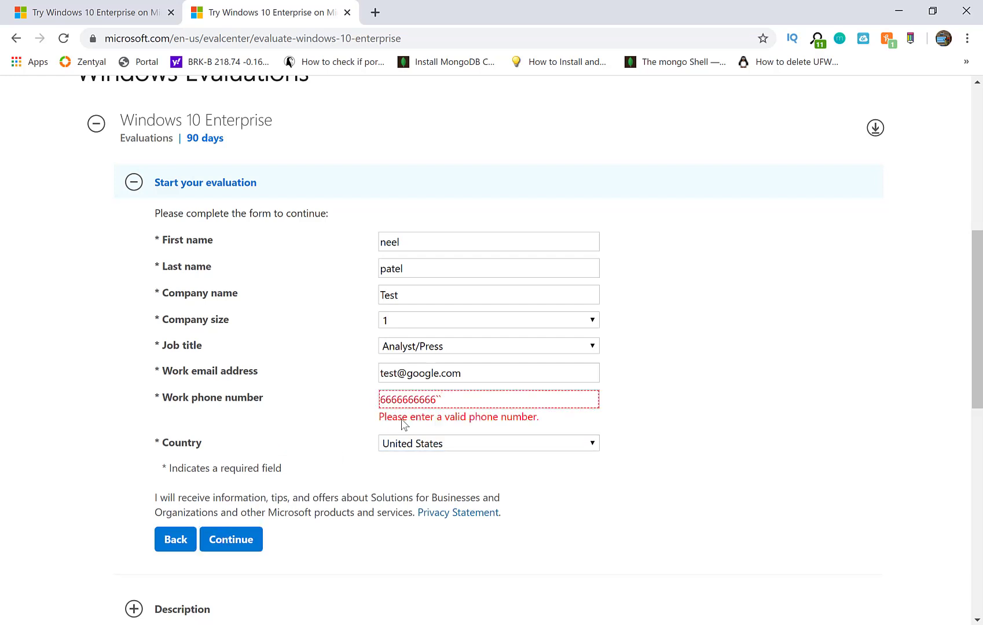
left_click(465, 398)
key("BackSpace")
key("BackSpace")
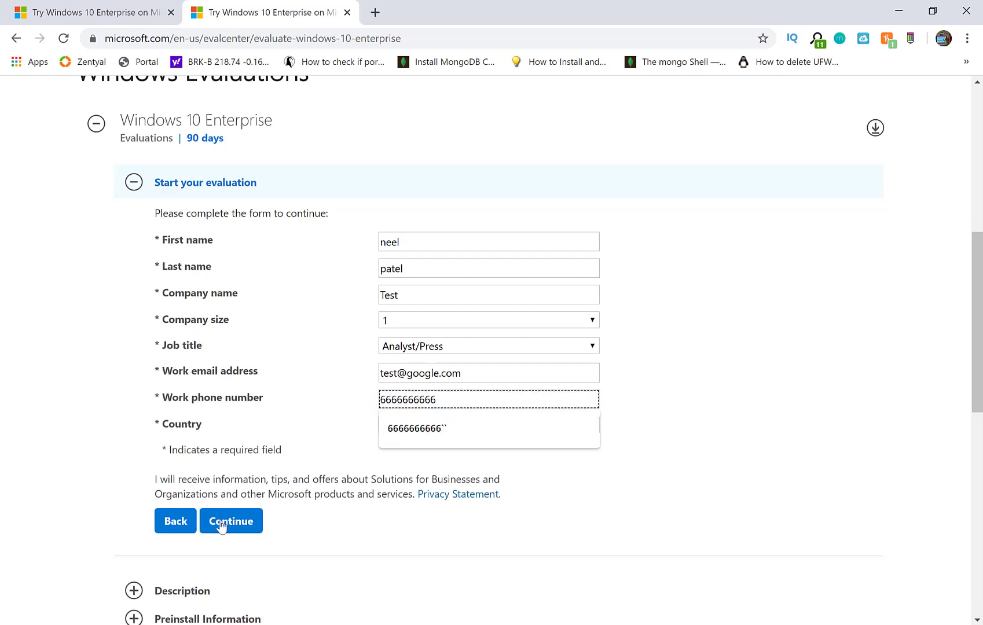
left_click(222, 524)
scroll(480, 365, "up", 1)
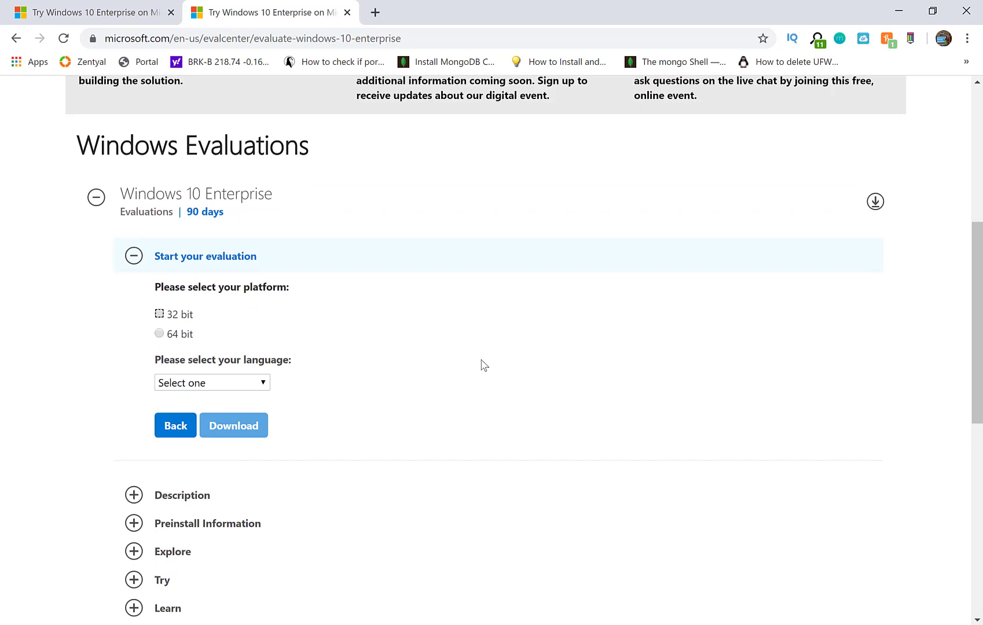
left_click(160, 335)
left_click(6, 622)
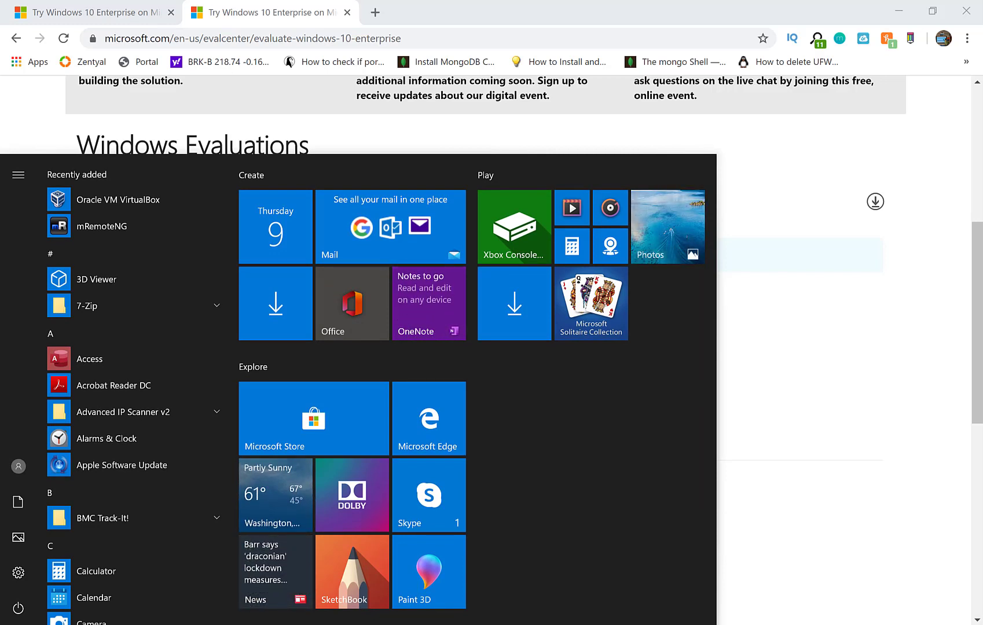
type("system")
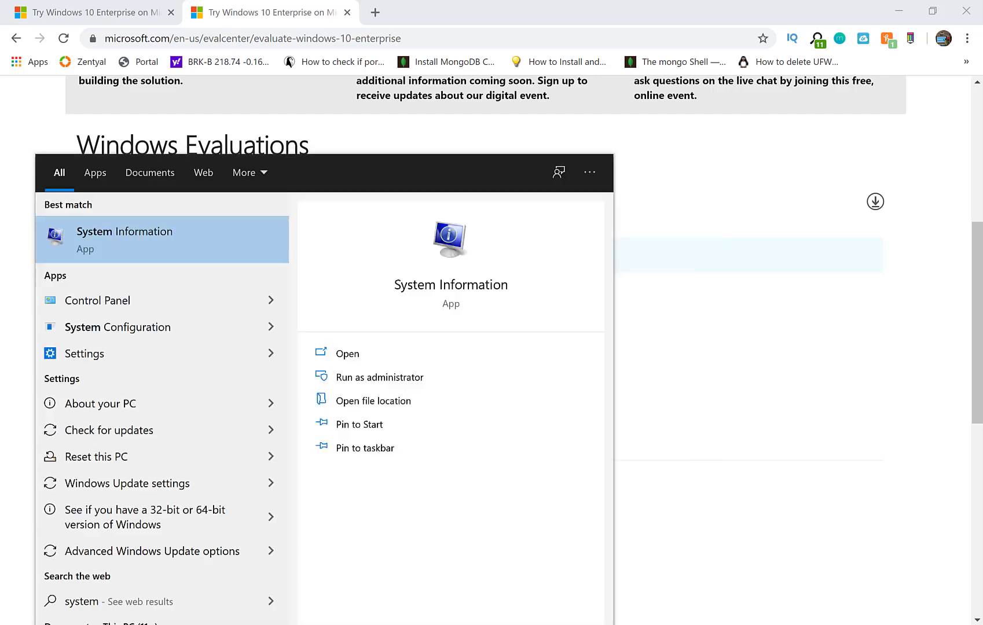
left_click(133, 301)
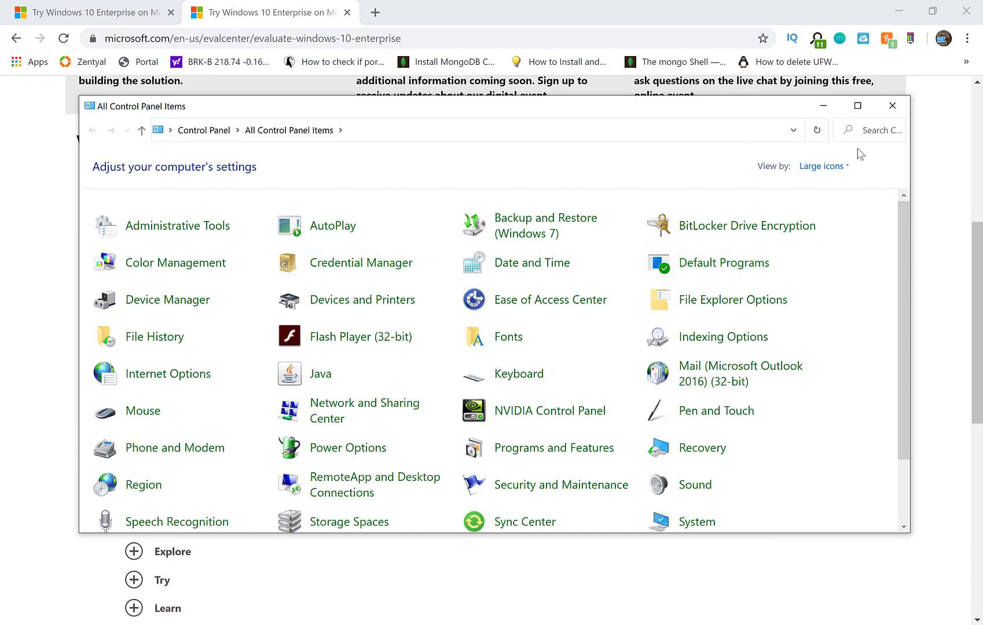
left_click(834, 168)
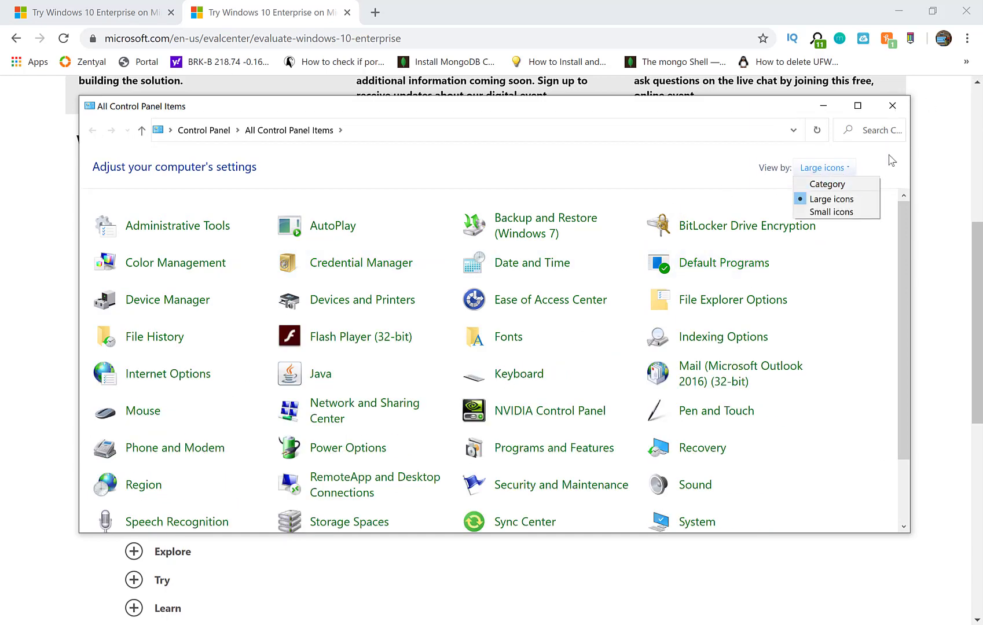
left_click(641, 156)
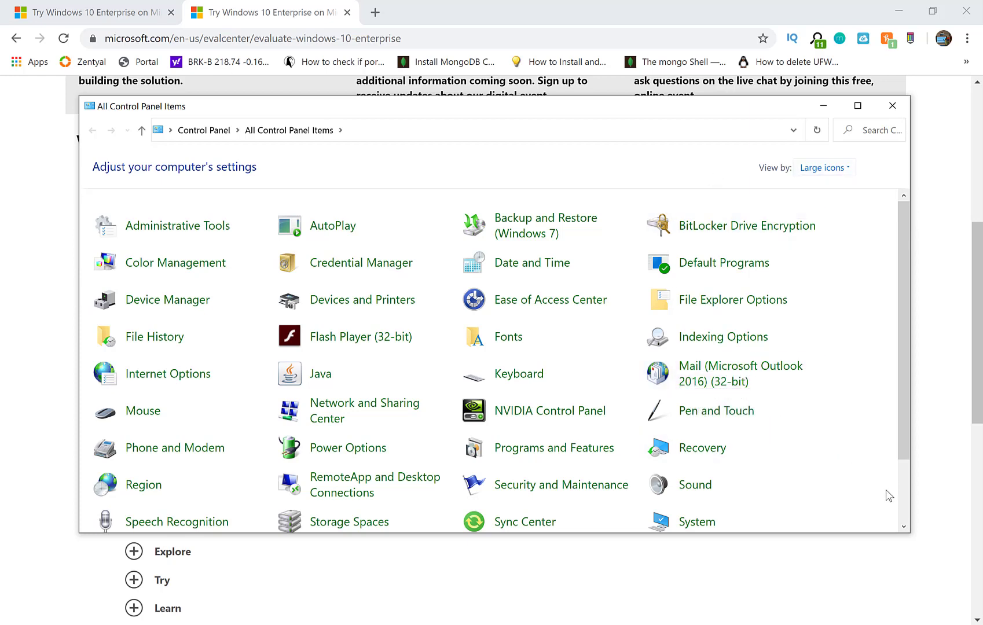
scroll(904, 489, "down", 2)
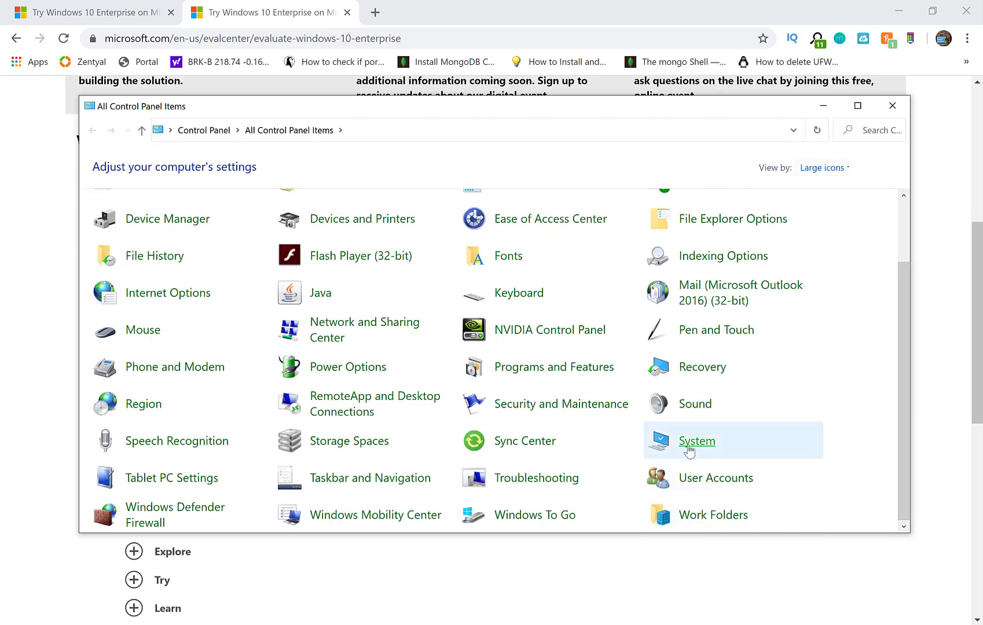
left_click(689, 449)
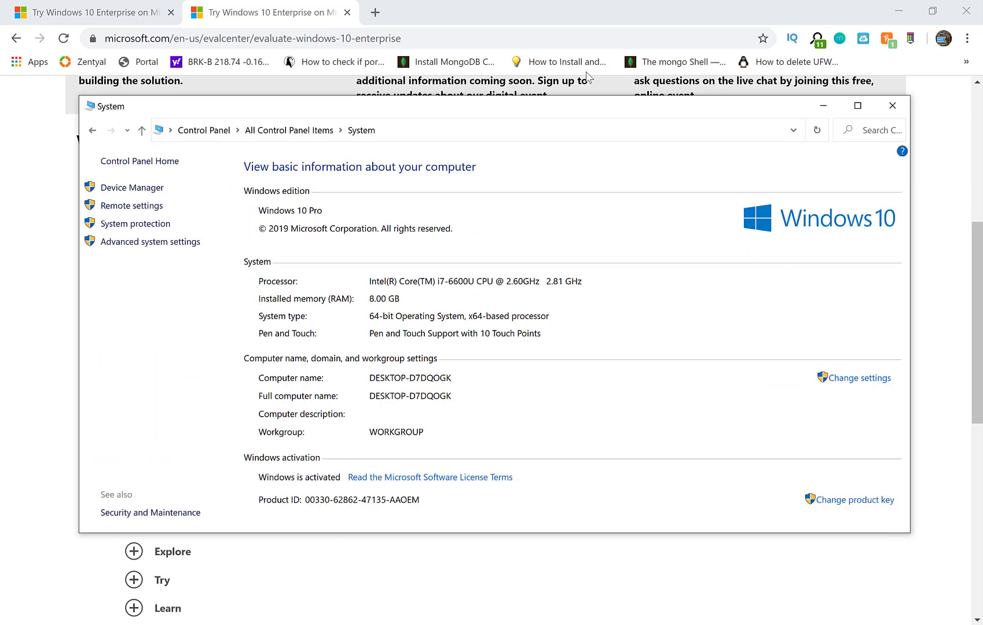
left_click_drag(527, 110, 880, 111)
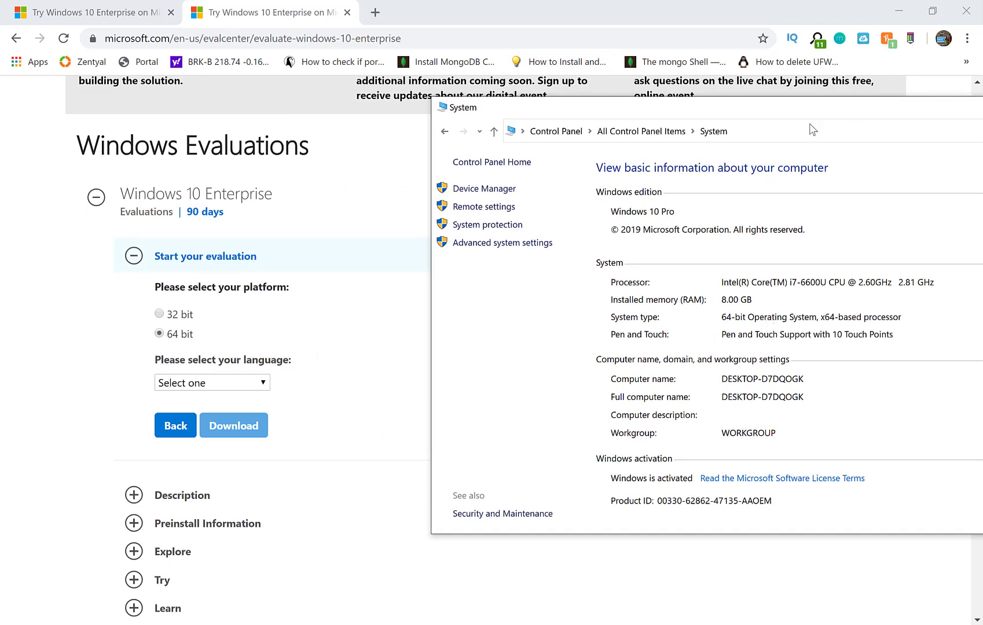
left_click_drag(810, 114, 455, 116)
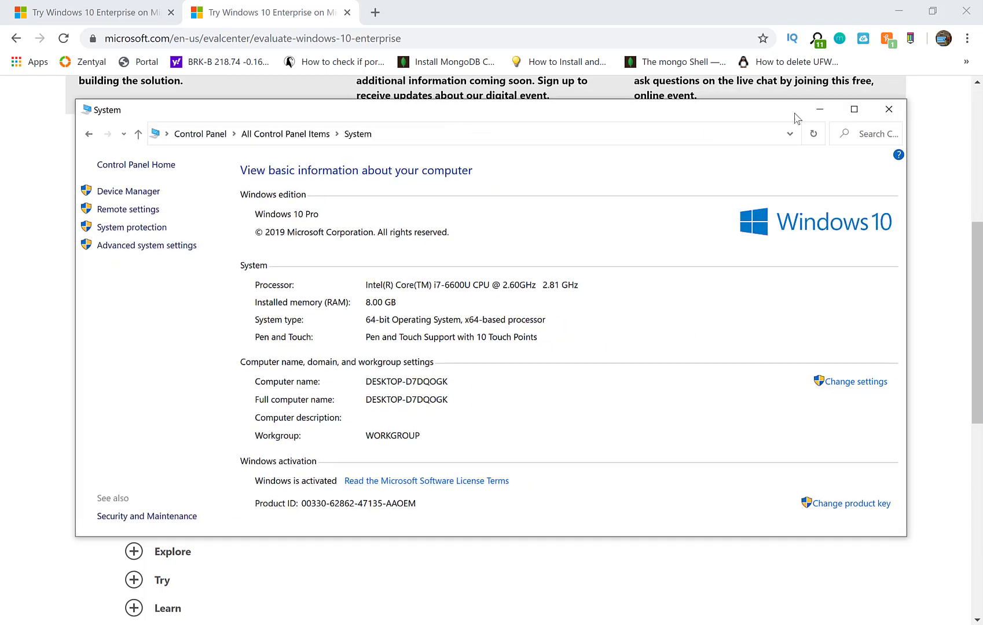
left_click(890, 109)
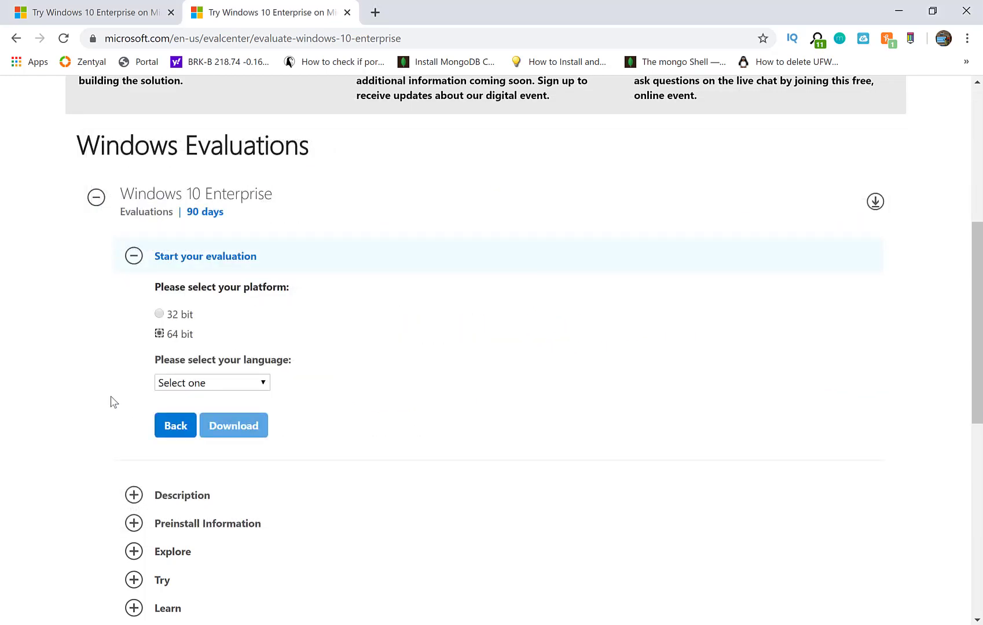
Download the English 64-bit Windows 10 Enterprise ISO, then exit Chrome despite the running download.
left_click(186, 384)
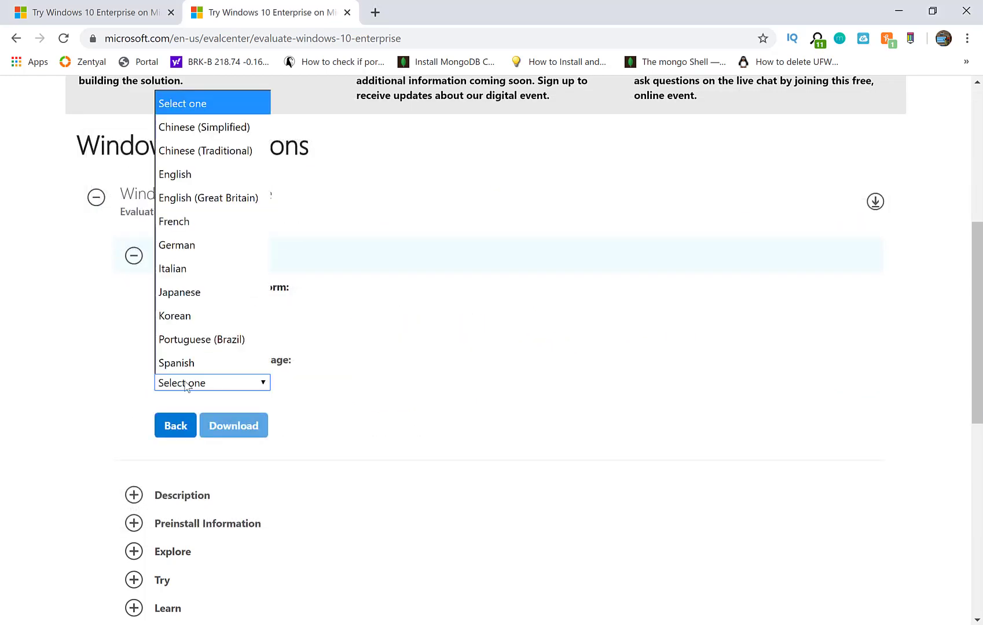
left_click(195, 181)
left_click(236, 431)
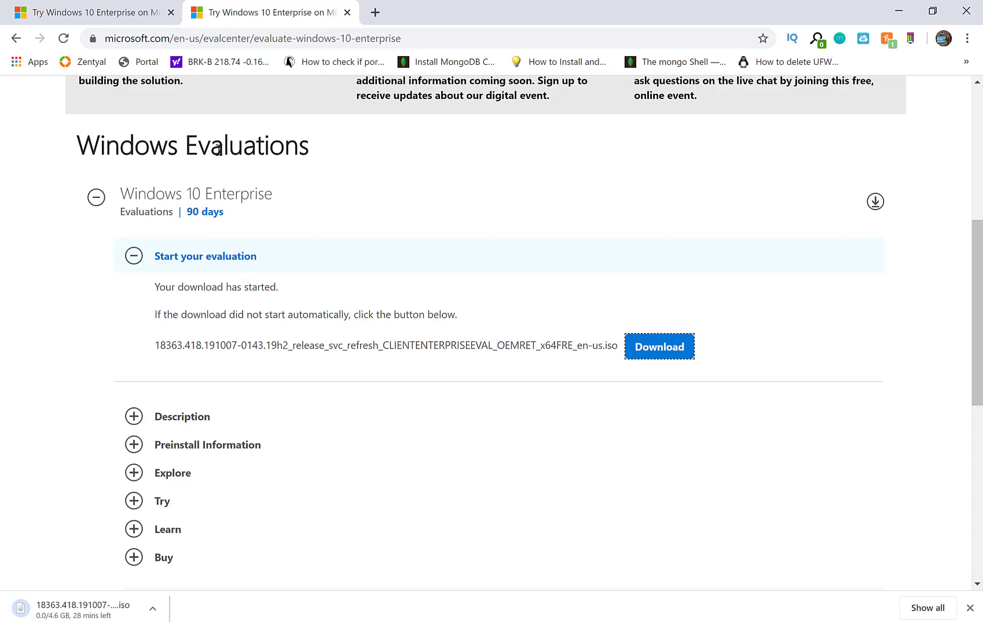
left_click(967, 10)
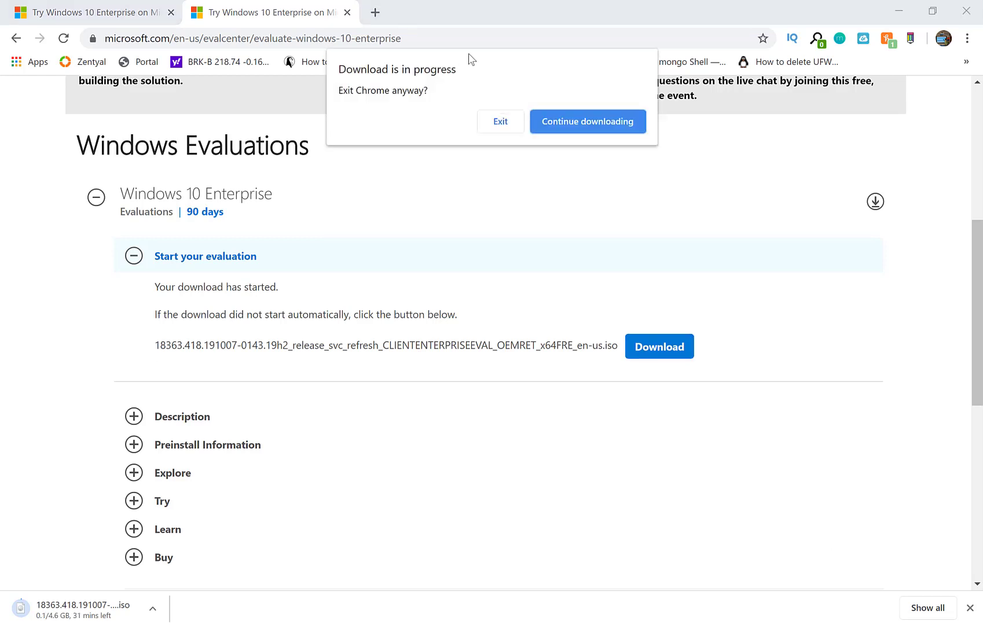
left_click(497, 126)
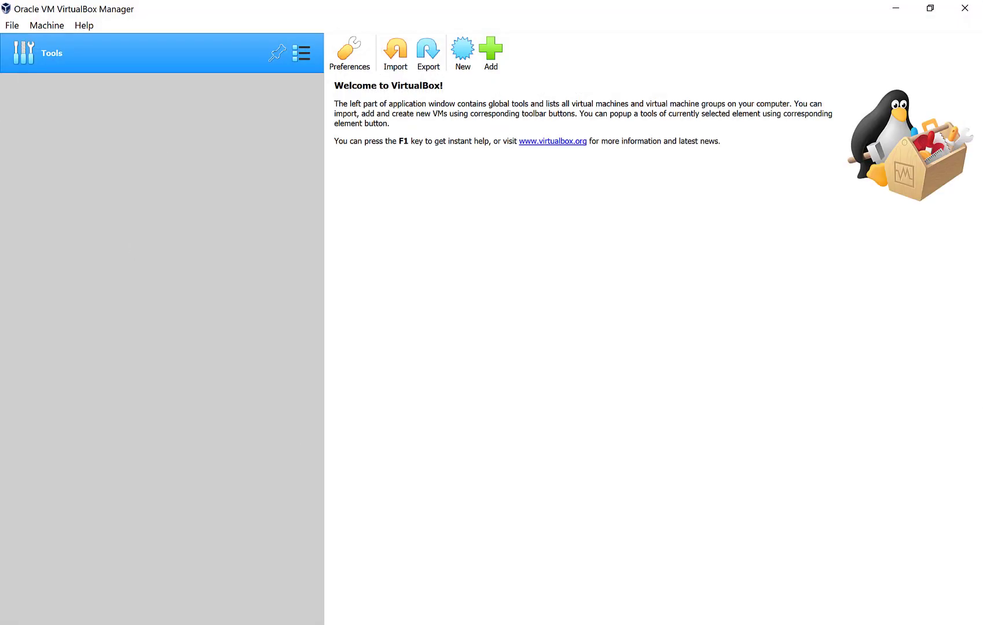
left_click(14, 624)
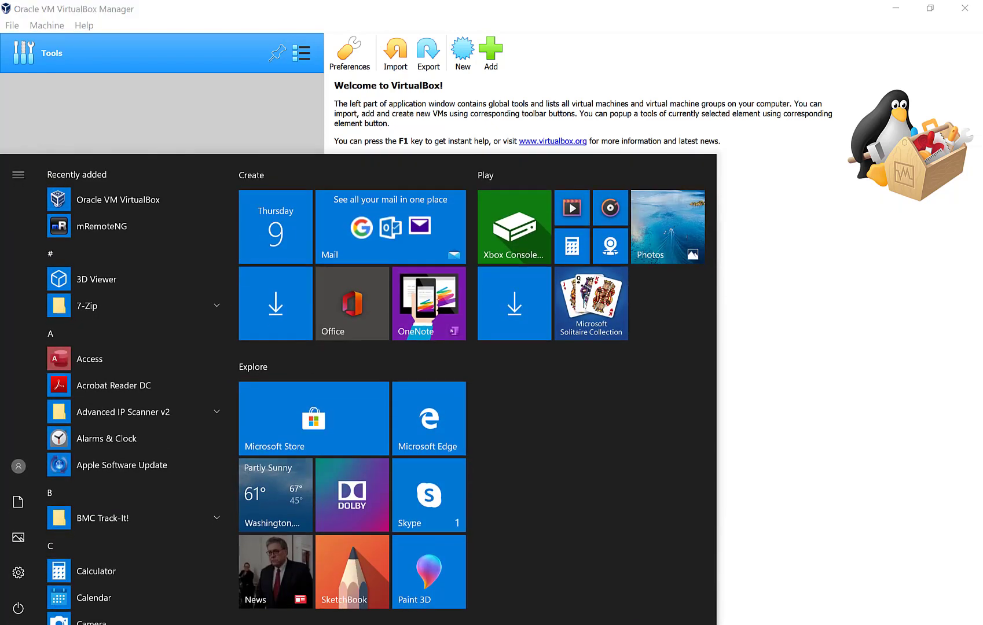
type("or")
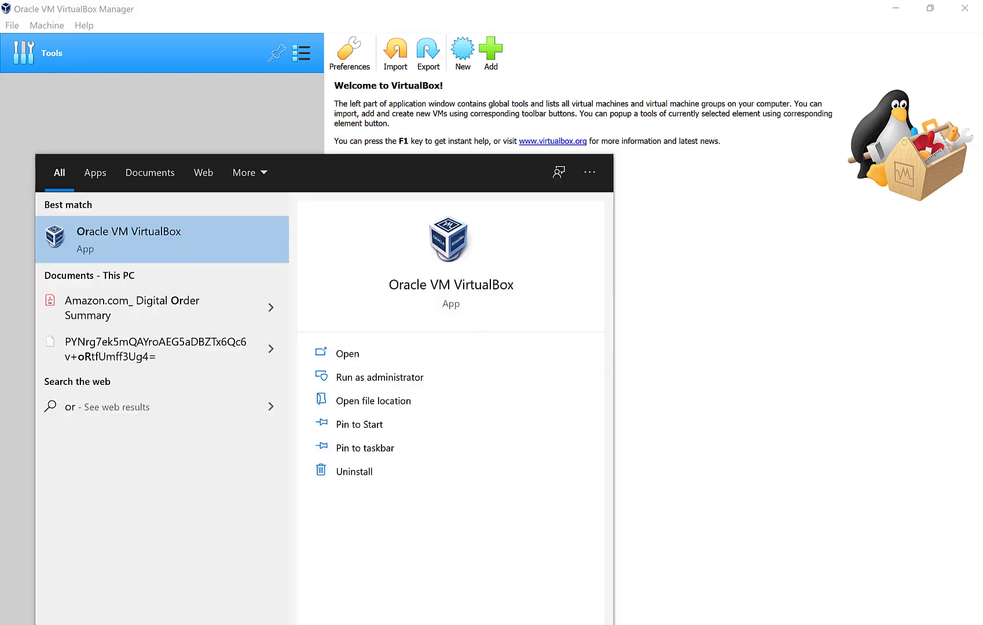
left_click(710, 340)
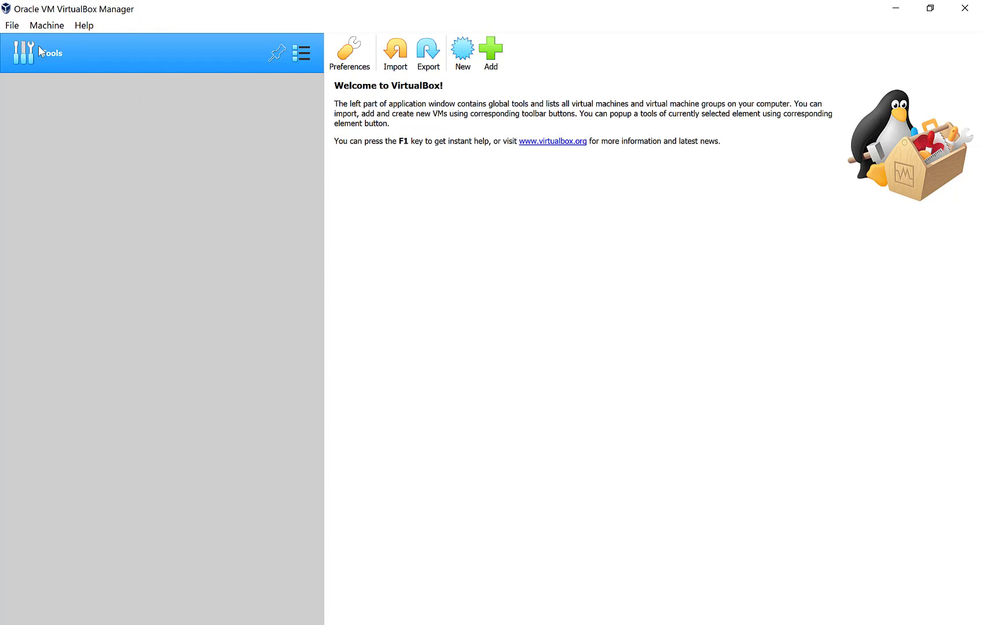
left_click(41, 27)
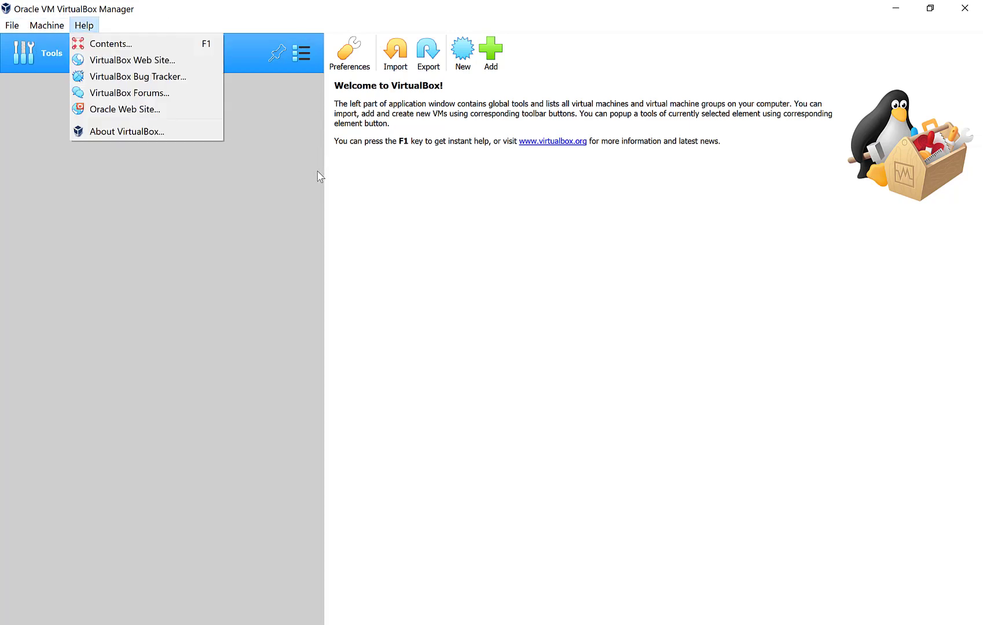
left_click(318, 197)
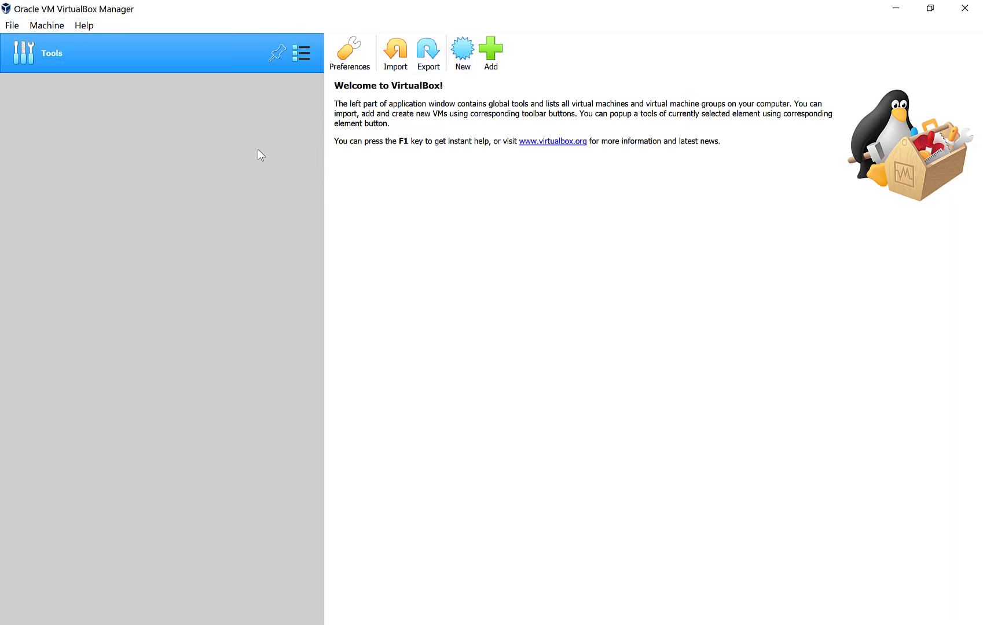
left_click(58, 26)
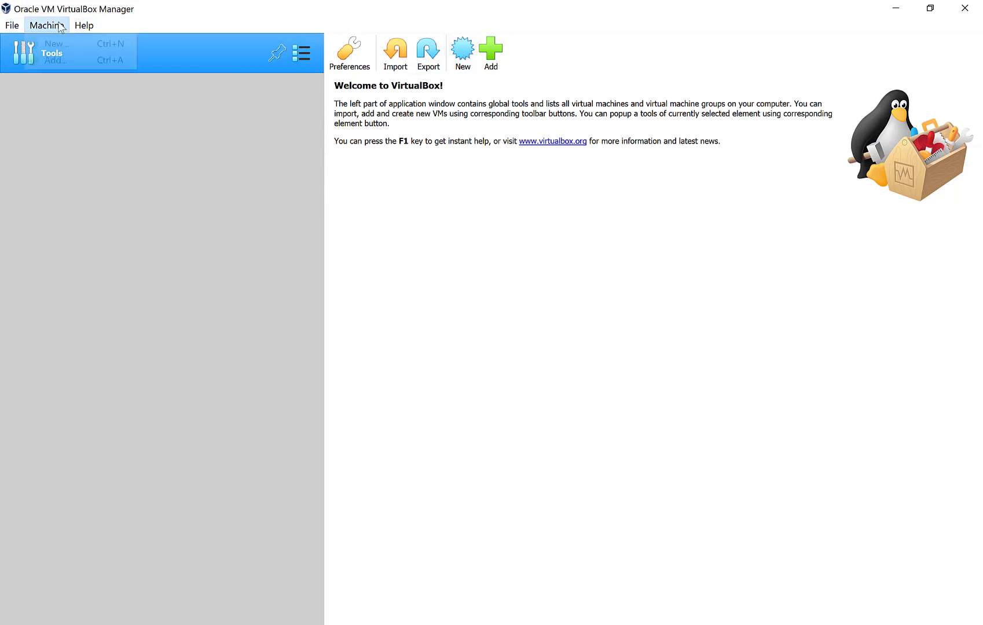
Start a new VM named Windows-10 with type Microsoft Windows and version Windows 10 (64-bit).
left_click(464, 51)
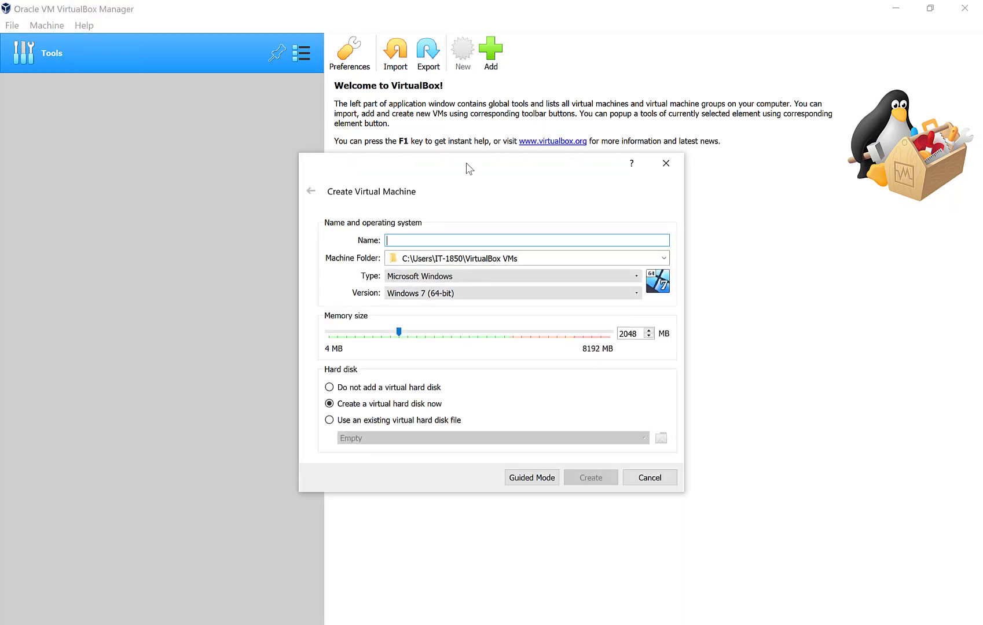
type("Win")
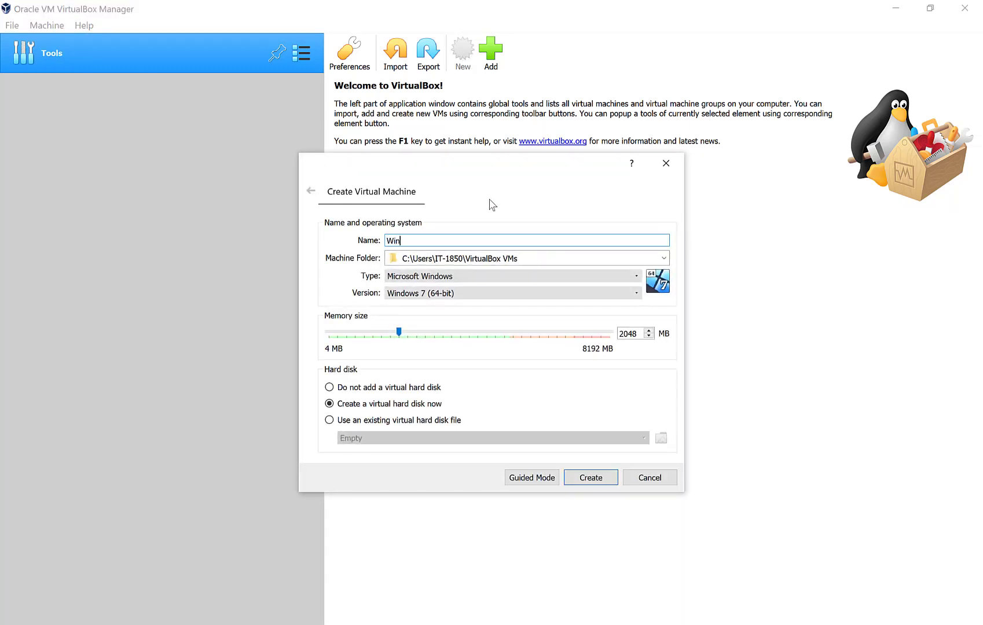
type("dows-10")
left_click(443, 278)
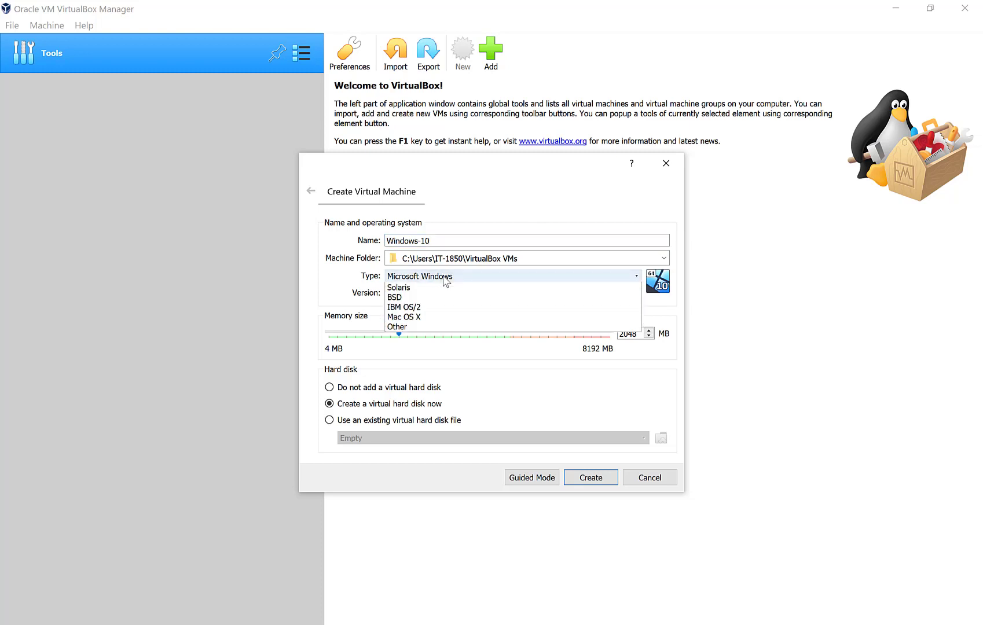
left_click(440, 279)
left_click(440, 292)
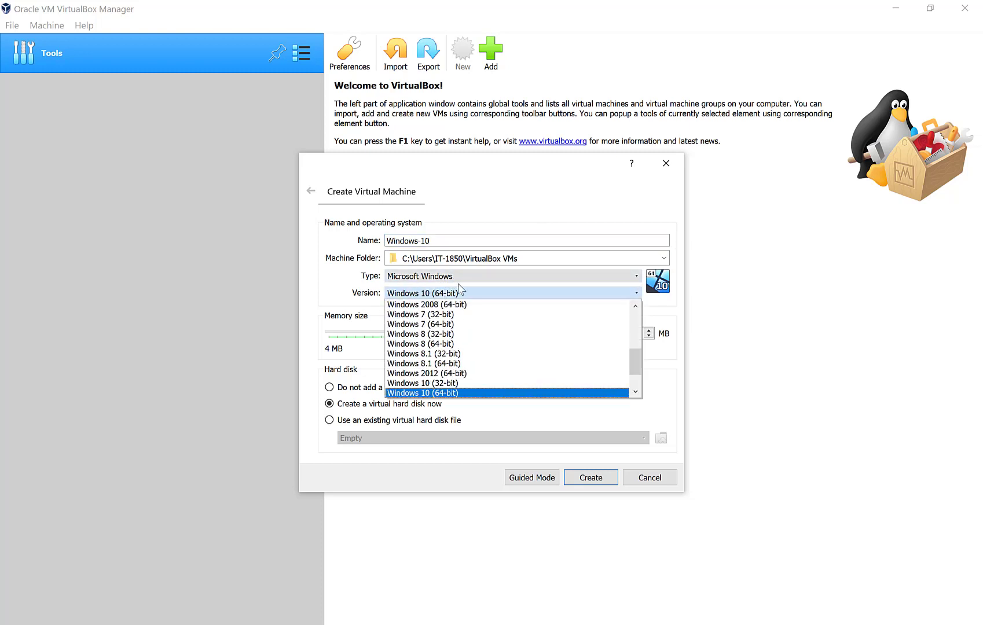
mouse_move(641, 361)
left_mouse_down()
mouse_move(632, 320)
mouse_move(627, 374)
left_mouse_up()
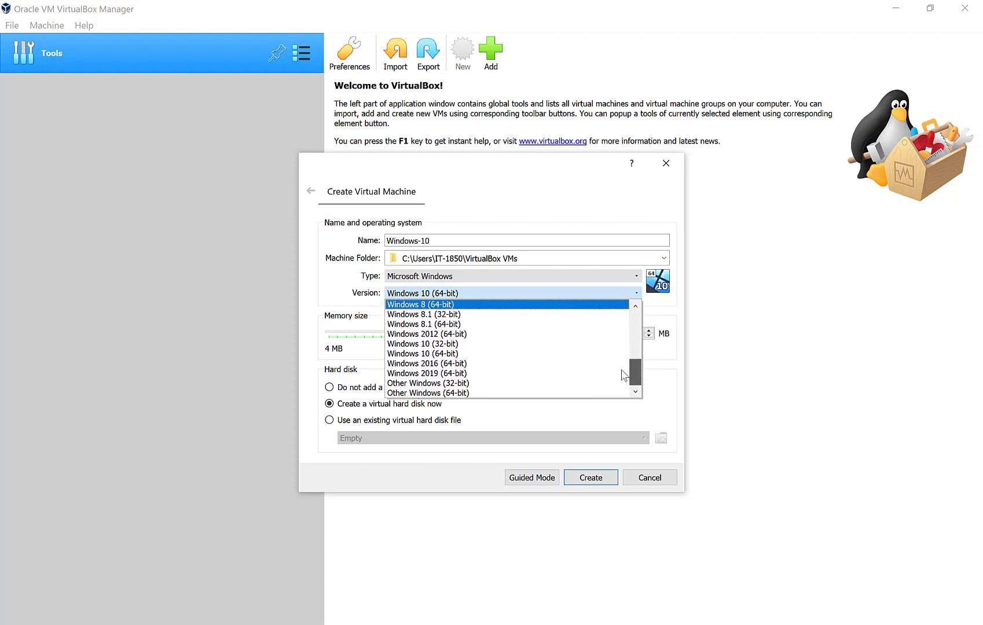
left_click(411, 354)
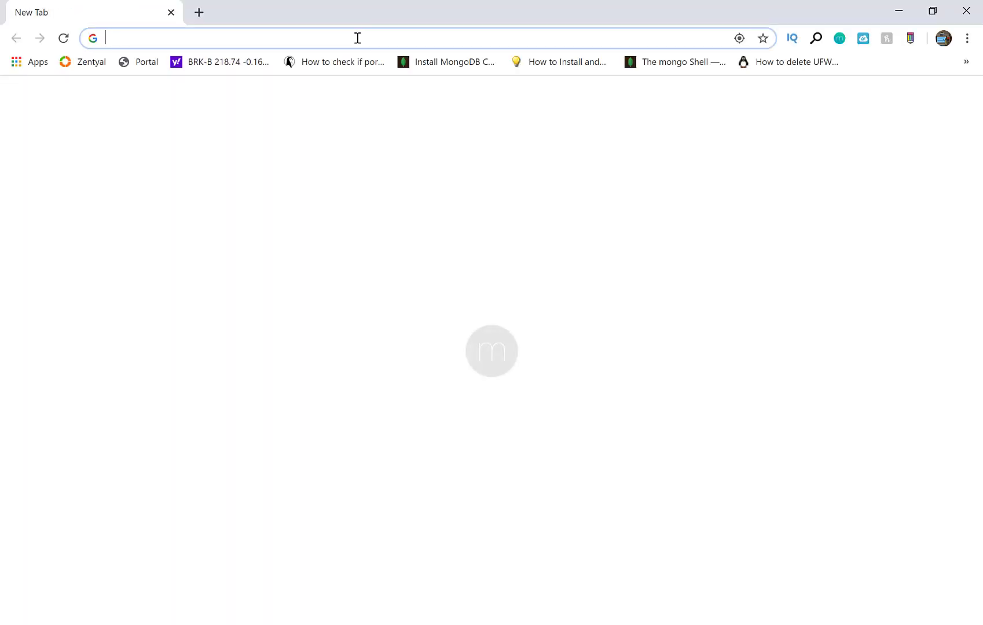
Search Google images for 'how to enable virtualization on hp laptop' and preview the HP PC guide.
type("how to enable vi")
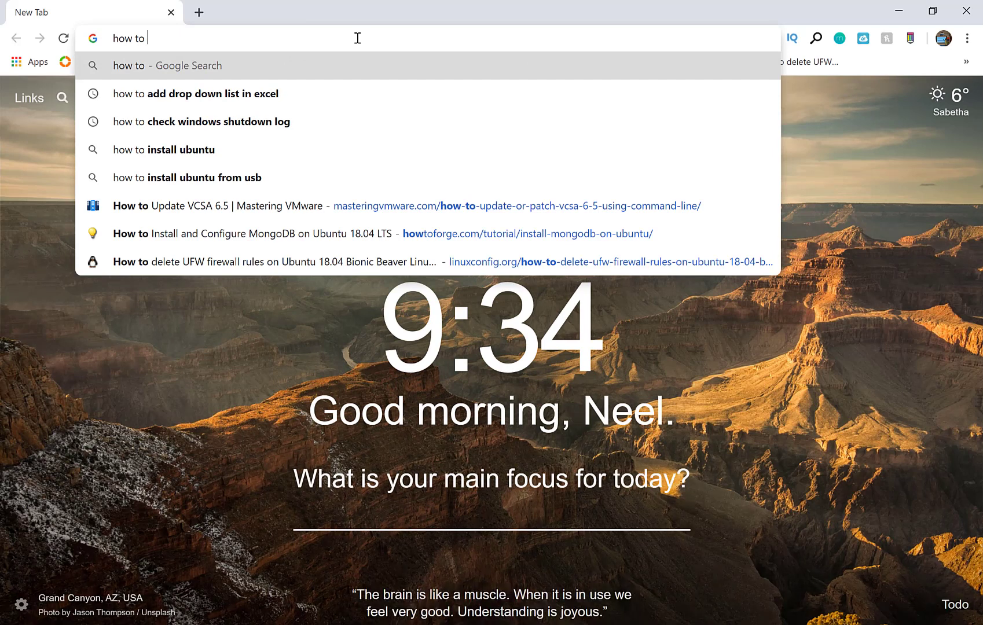
type("rtualization on j")
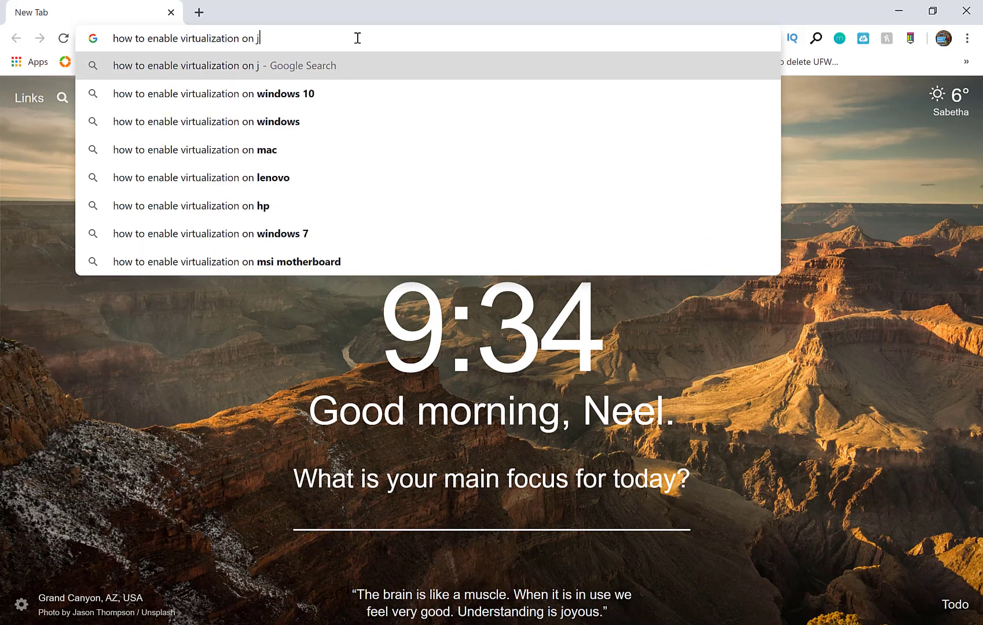
key("BackSpace")
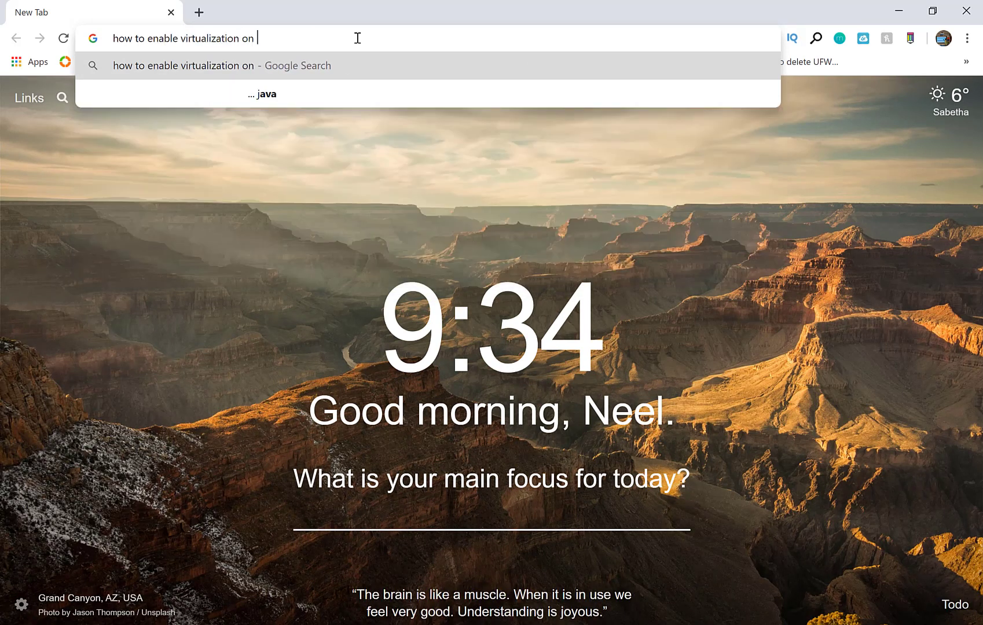
type("hp laptop")
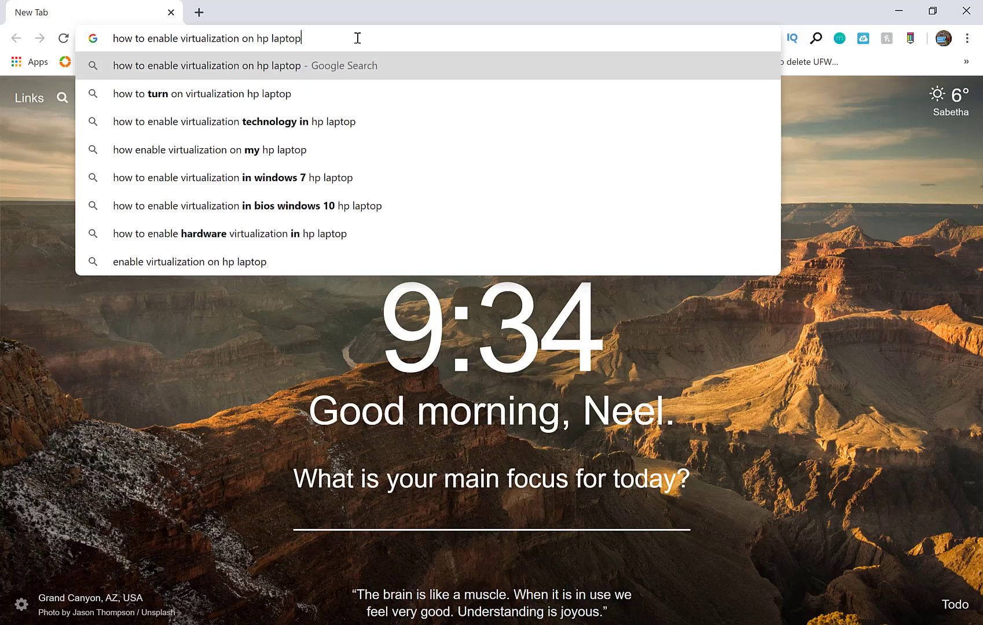
key("Return")
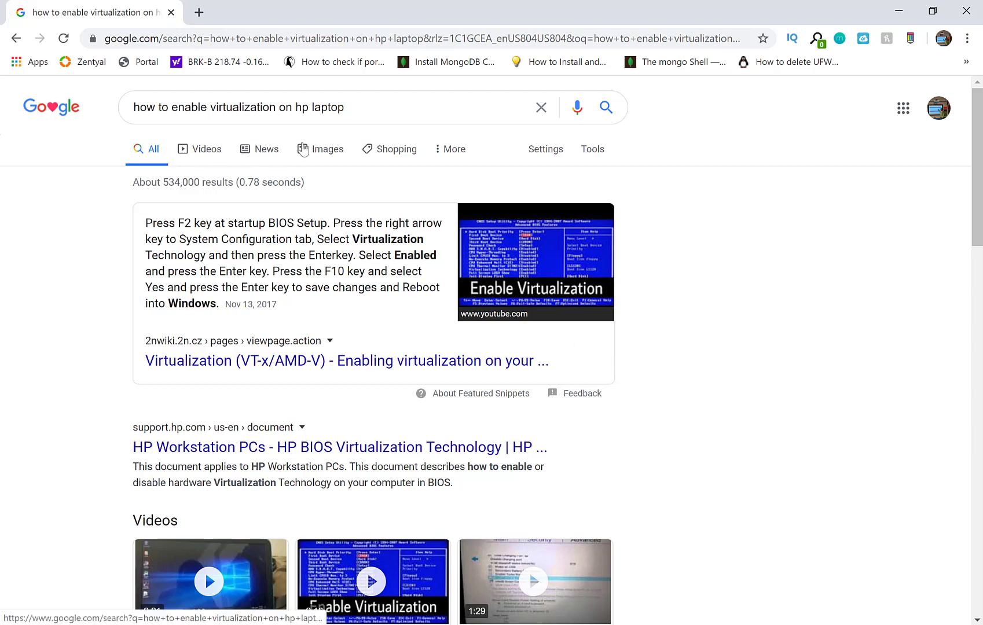
left_click(306, 149)
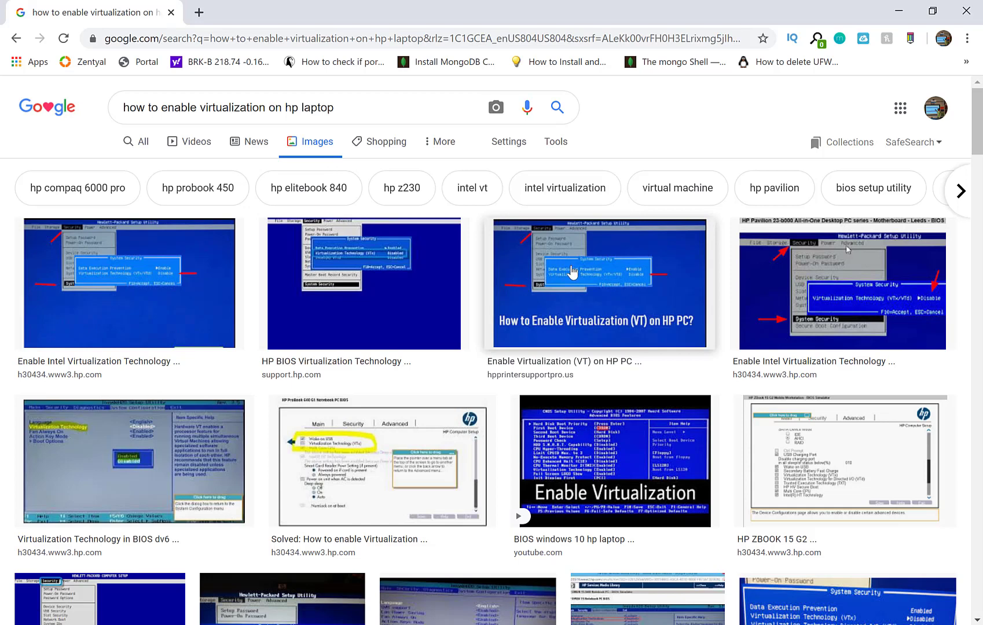
left_click(573, 276)
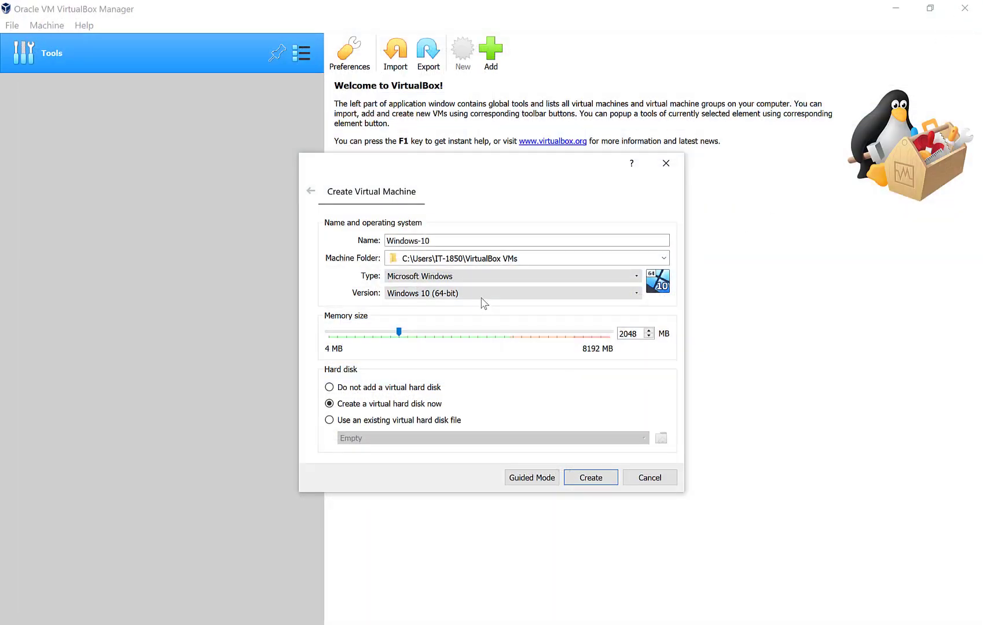
left_click(482, 296)
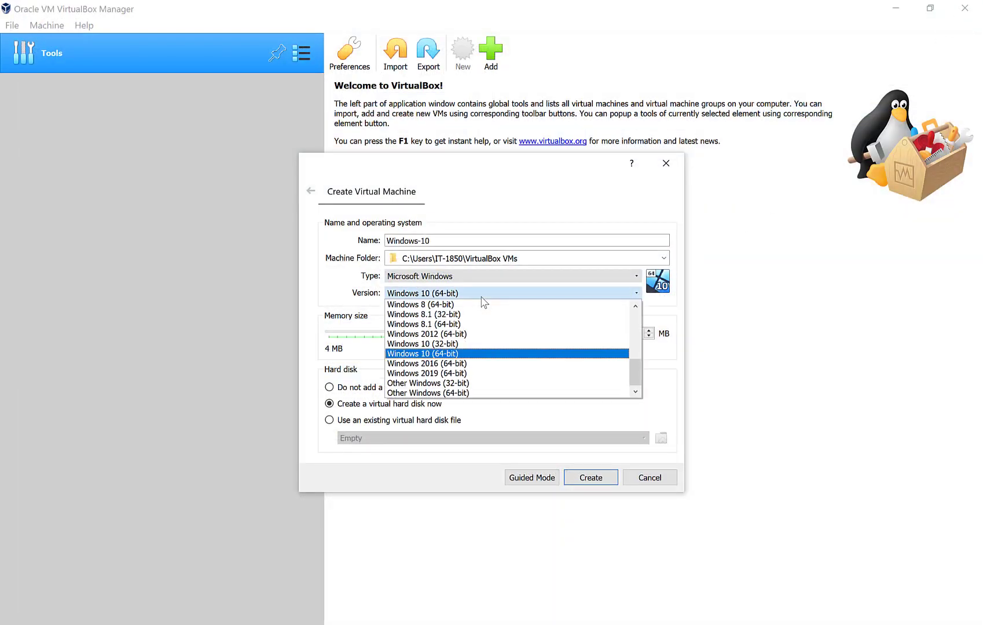
Keep Windows 10 (64-bit) and change the memory from 2048 MB to 4096 MB.
left_click(482, 296)
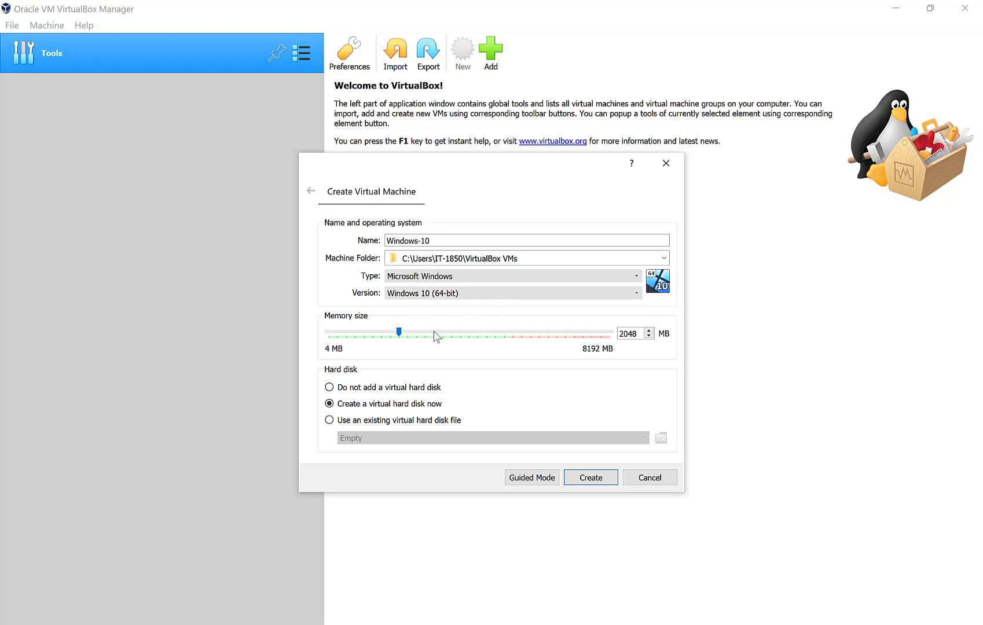
left_click(636, 336)
double_click(627, 336)
type("4096")
key("super")
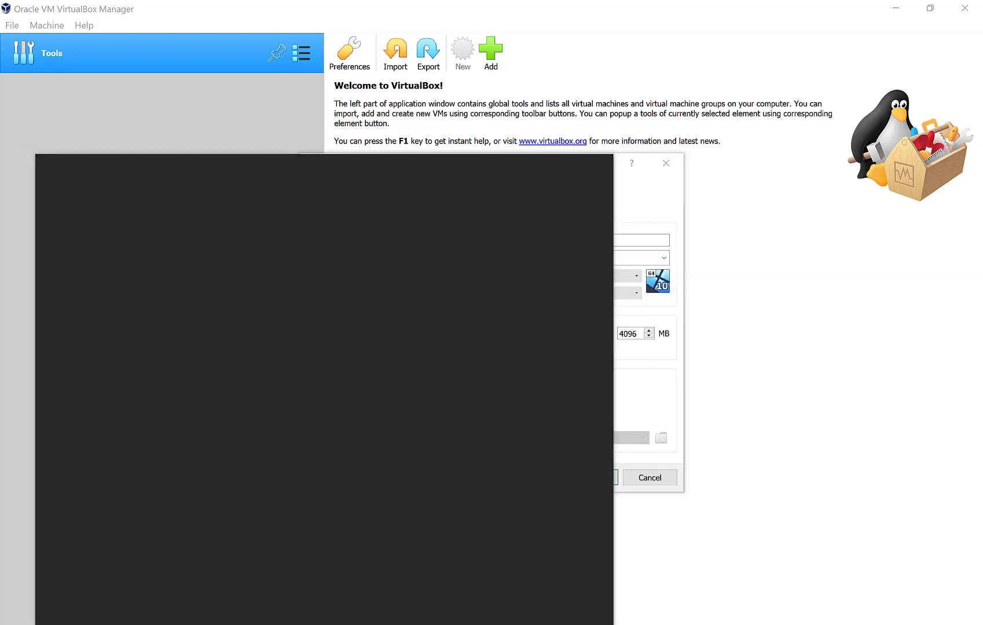
Search 'system', read the 8.00 GB installed RAM on Control Panel's System page, then close it.
type("system")
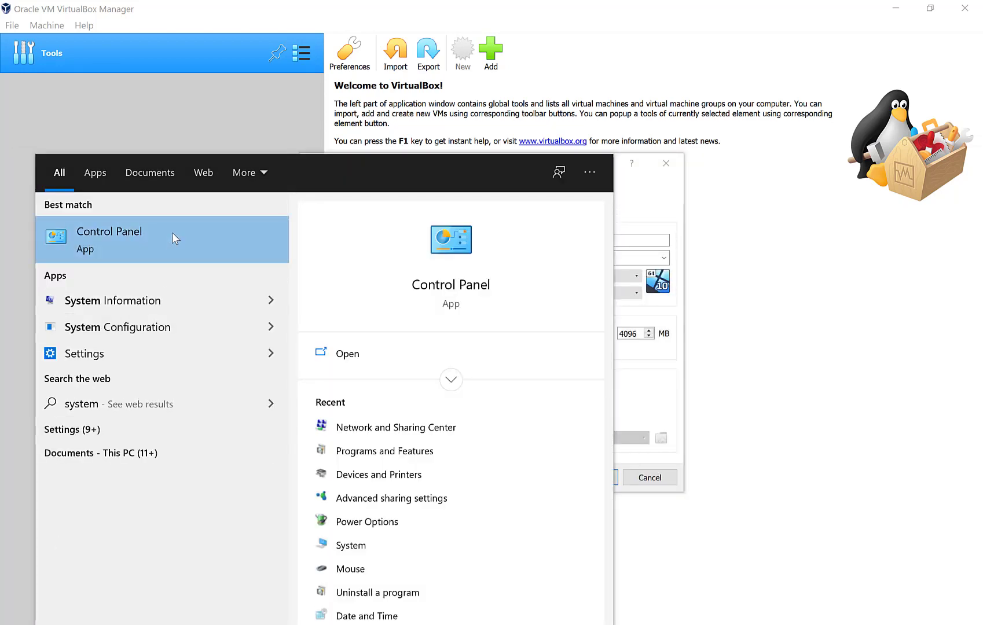
left_click(172, 233)
scroll(727, 347, "down", 1)
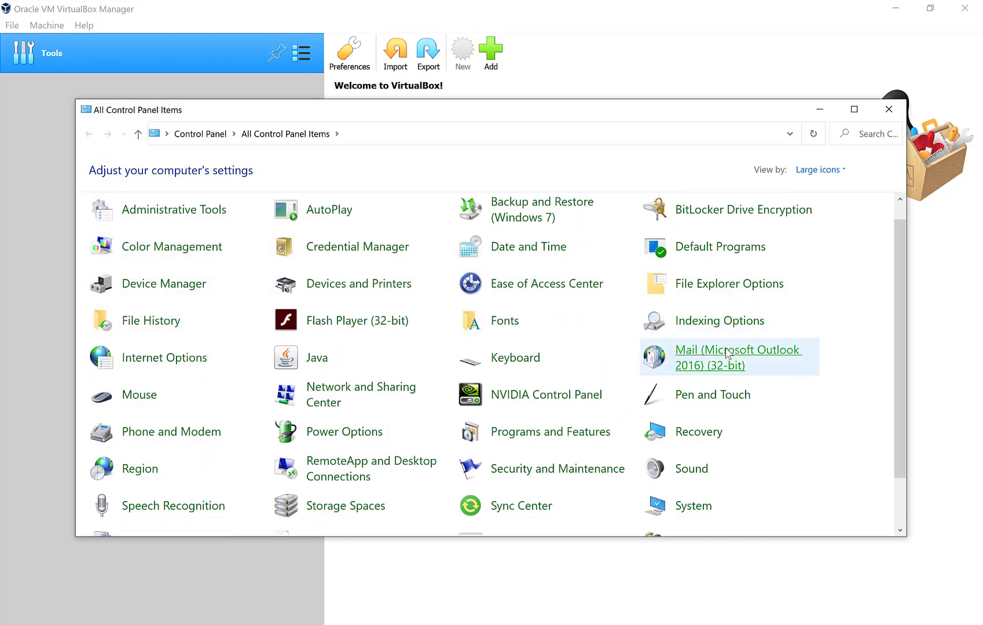
left_click(703, 504)
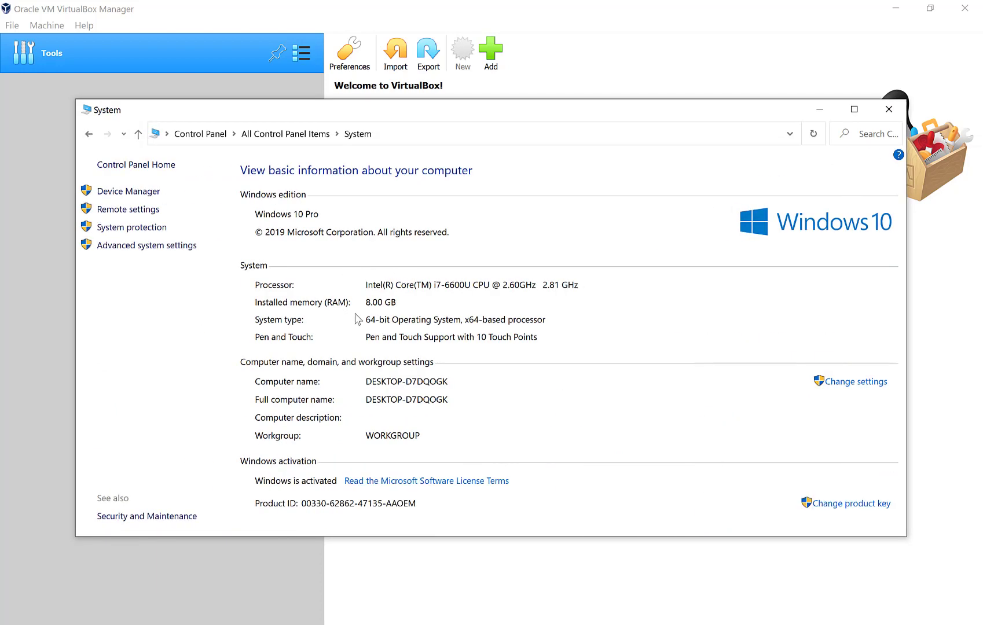
left_click(885, 116)
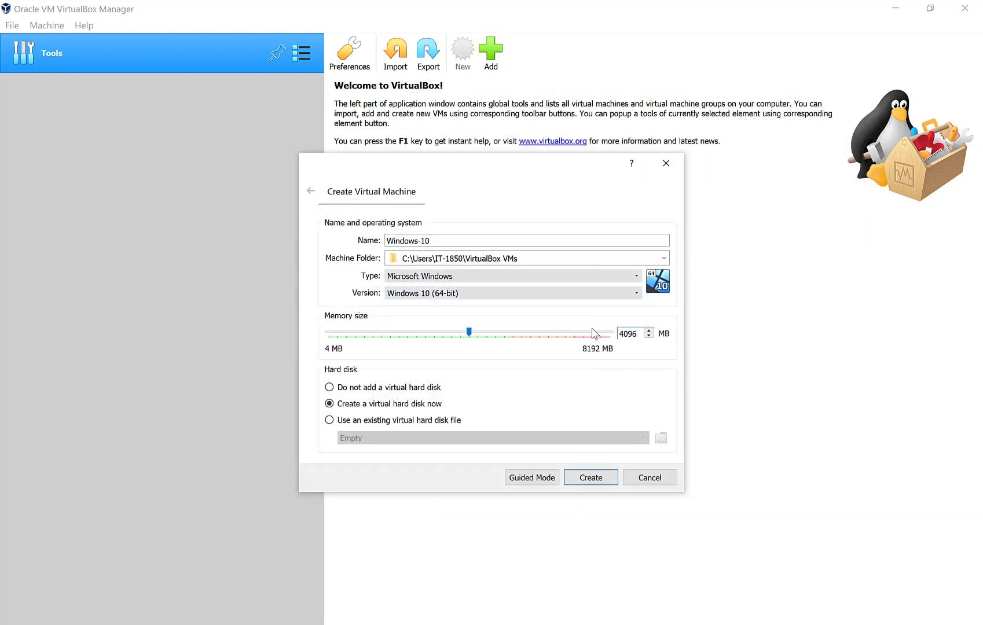
Re-enter 4096 MB of memory and create the Windows-10 machine.
key("BackSpace")
key("BackSpace")
key("BackSpace")
key("BackSpace")
type("2000")
key("BackSpace")
key("BackSpace")
key("BackSpace")
key("BackSpace")
type("4096")
left_click(607, 482)
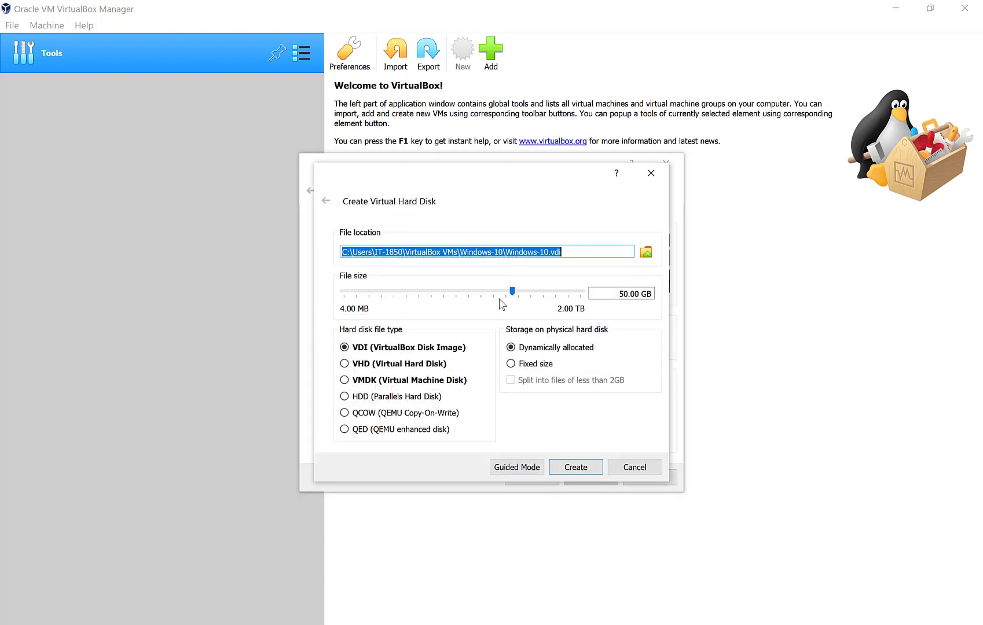
Resize the dynamically allocated VDI disk from 50.00 GB to 30.00 GB and create it.
left_click(622, 293)
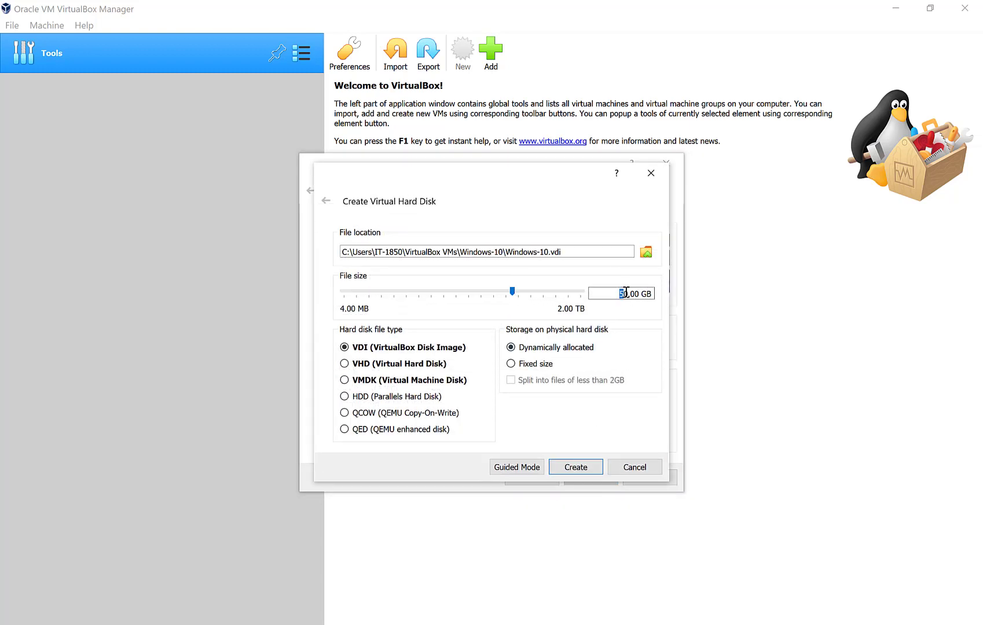
type("30")
left_click(571, 470)
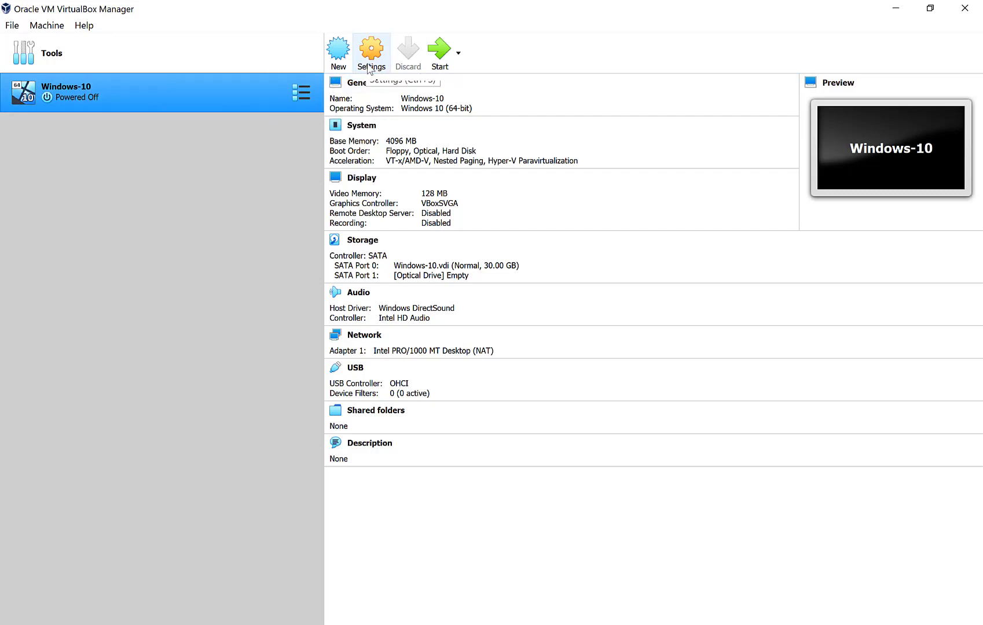
In the Windows-10 Storage settings, inspect the VDI disk and the empty SATA Port 1 optical drive.
left_click(369, 68)
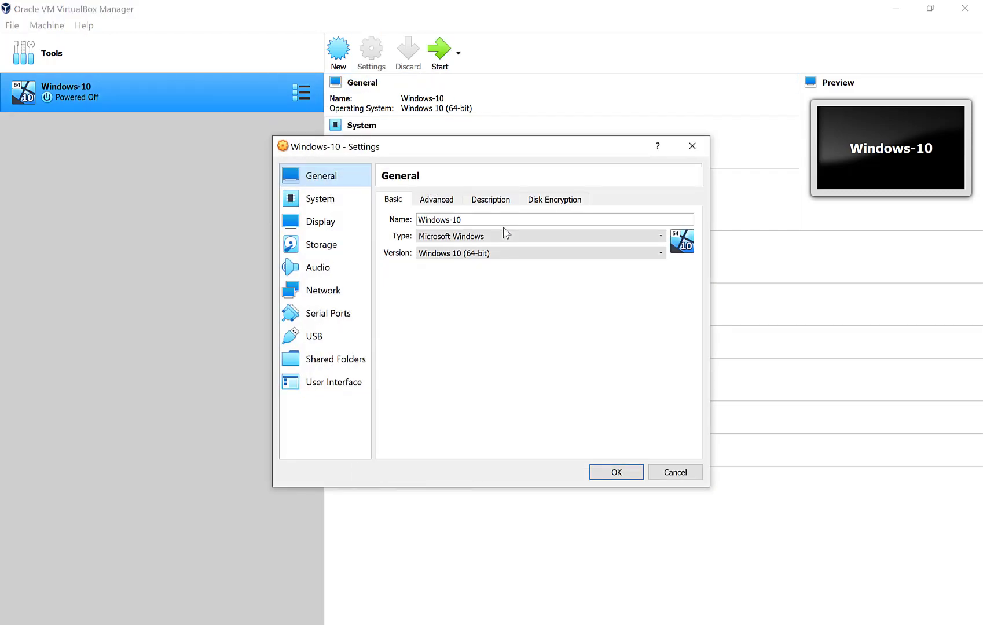
left_click(336, 247)
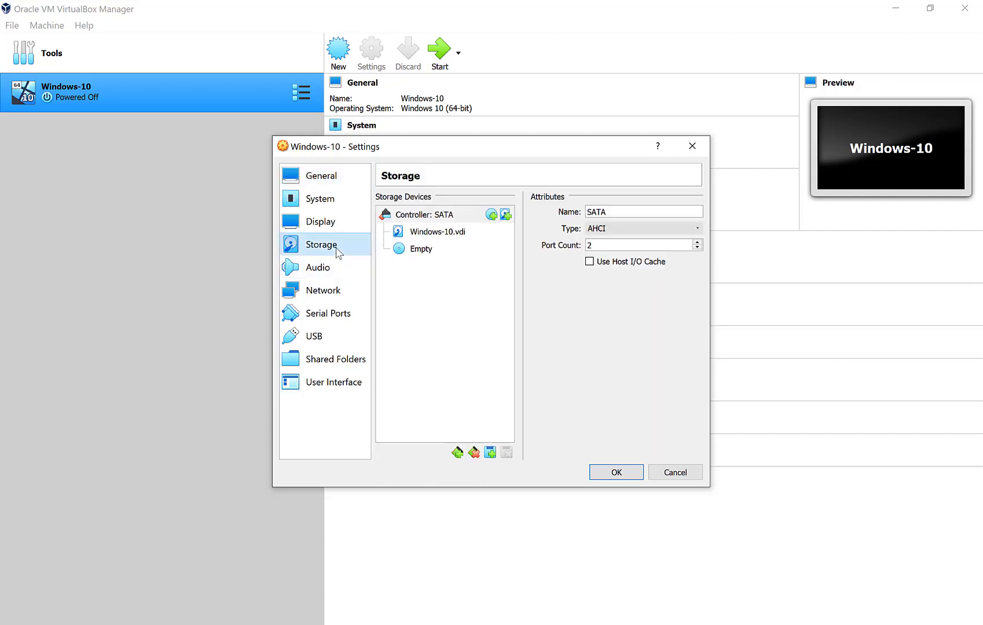
left_click(417, 235)
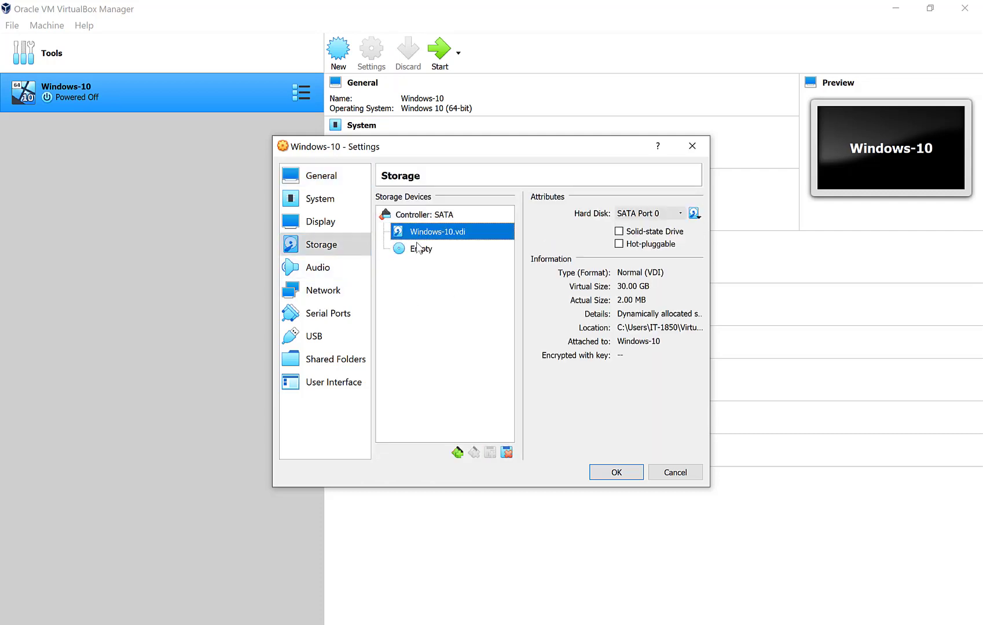
left_click(417, 254)
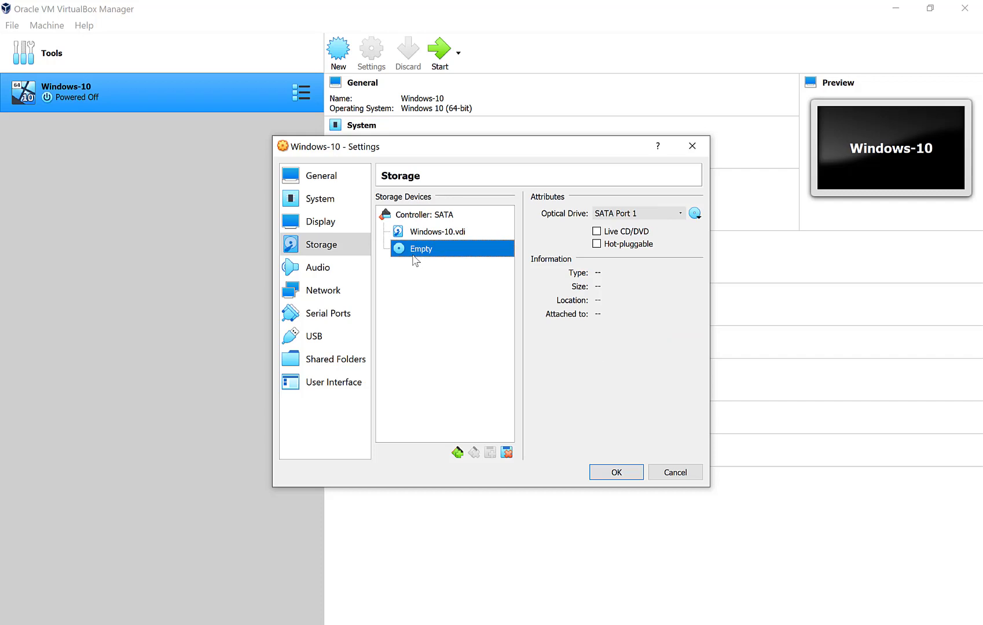
left_click(639, 215)
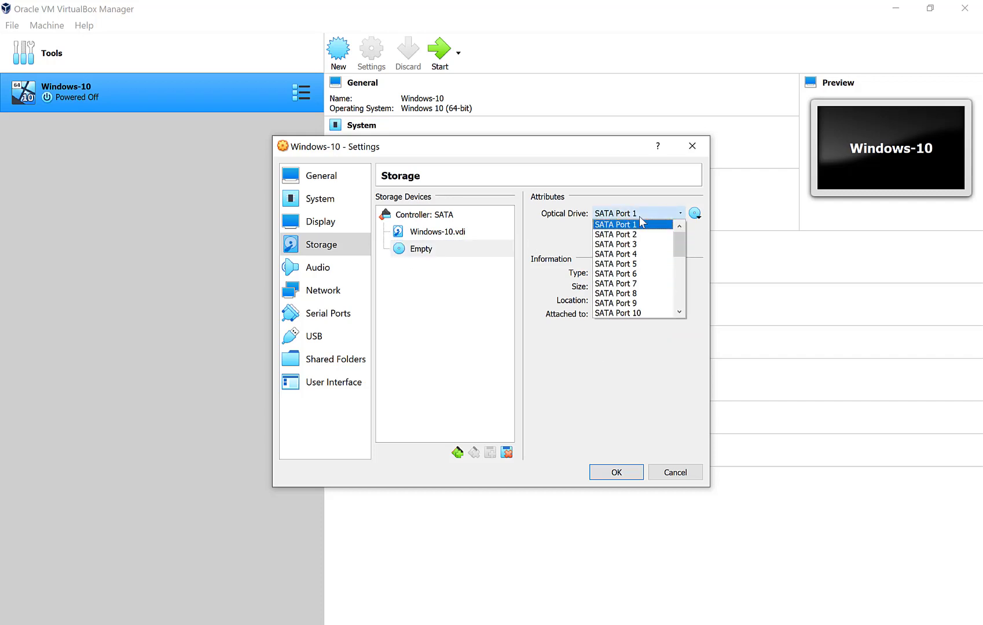
left_click(639, 217)
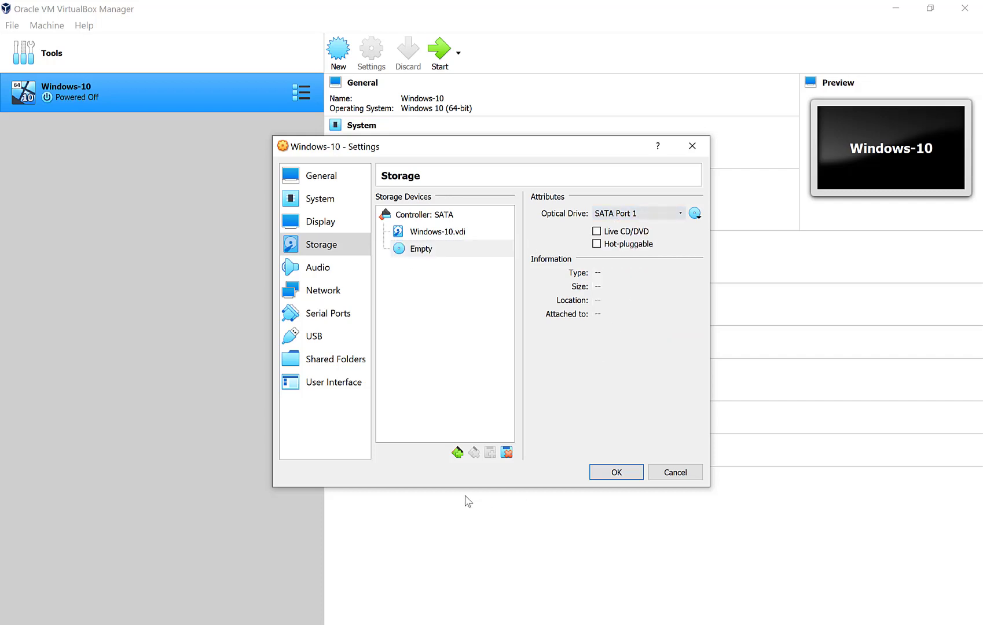
left_click(458, 453)
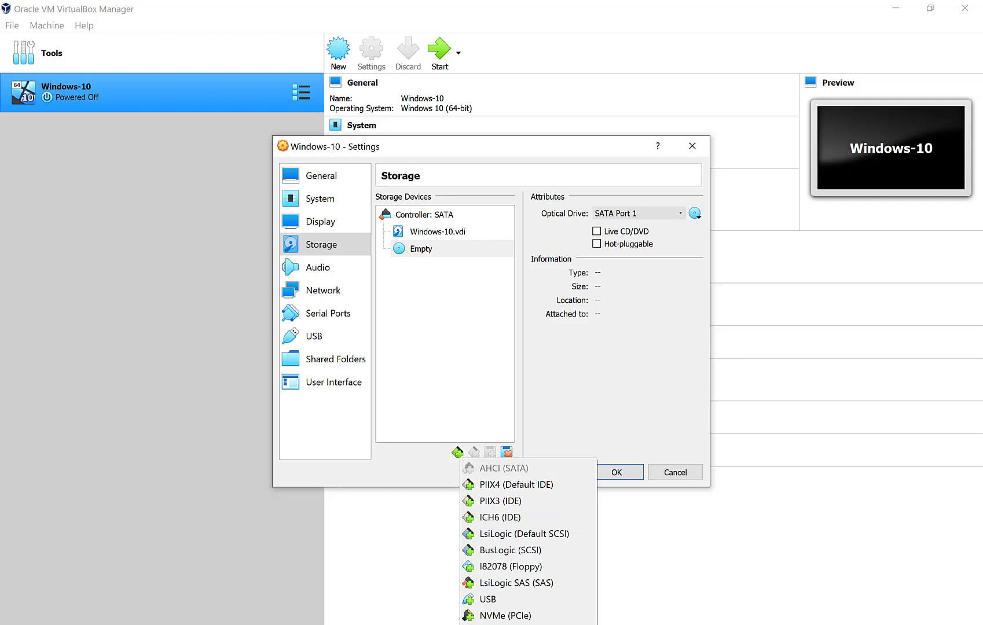
left_click(768, 624)
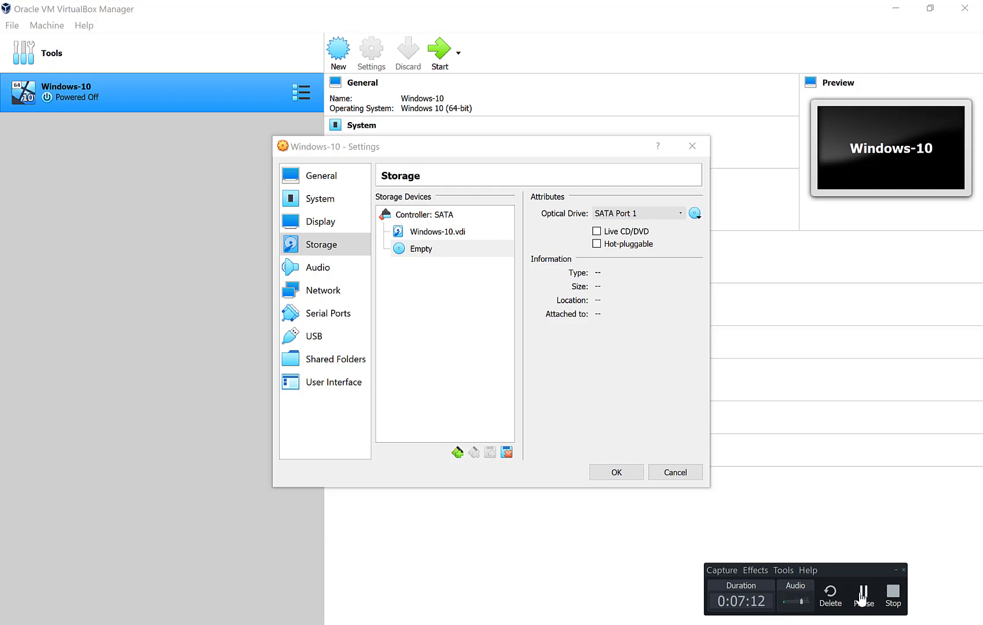
left_click(862, 600)
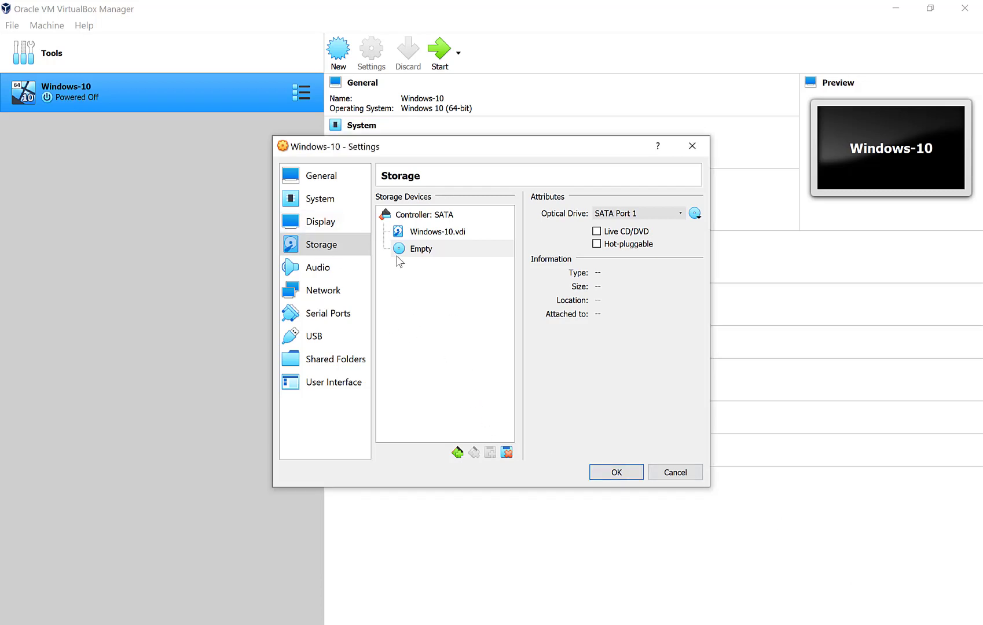
left_click(458, 452)
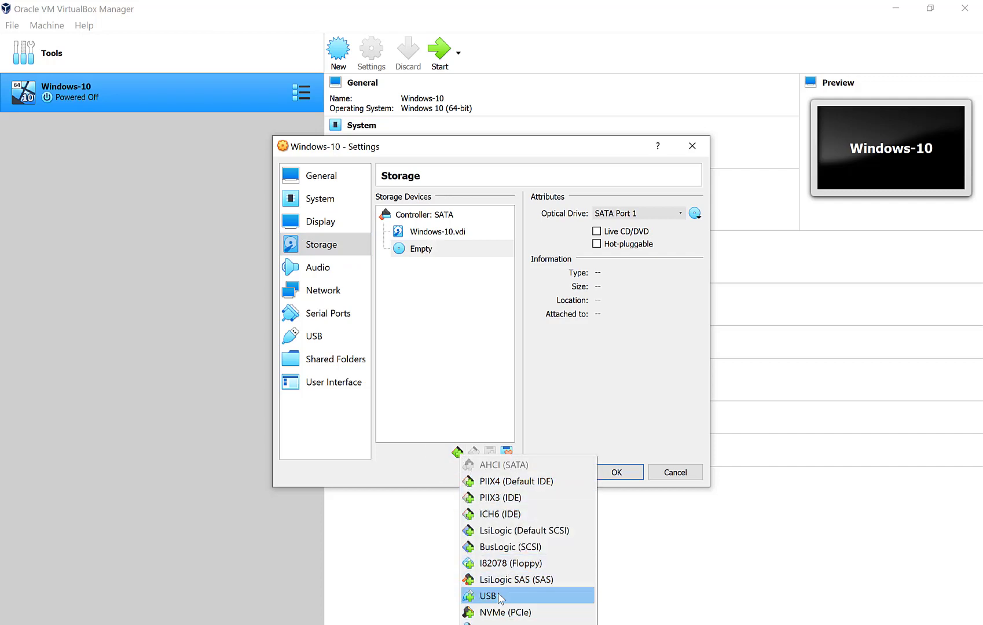
left_click(456, 282)
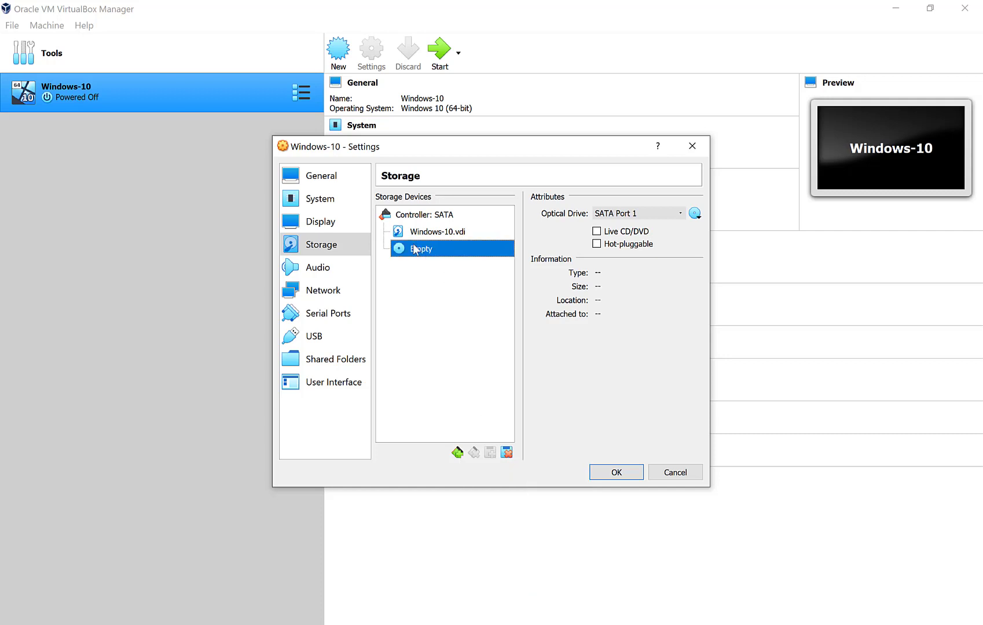
Attach the 18363 Windows 10 ISO from Downloads to the optical drive and save the settings.
left_click(694, 214)
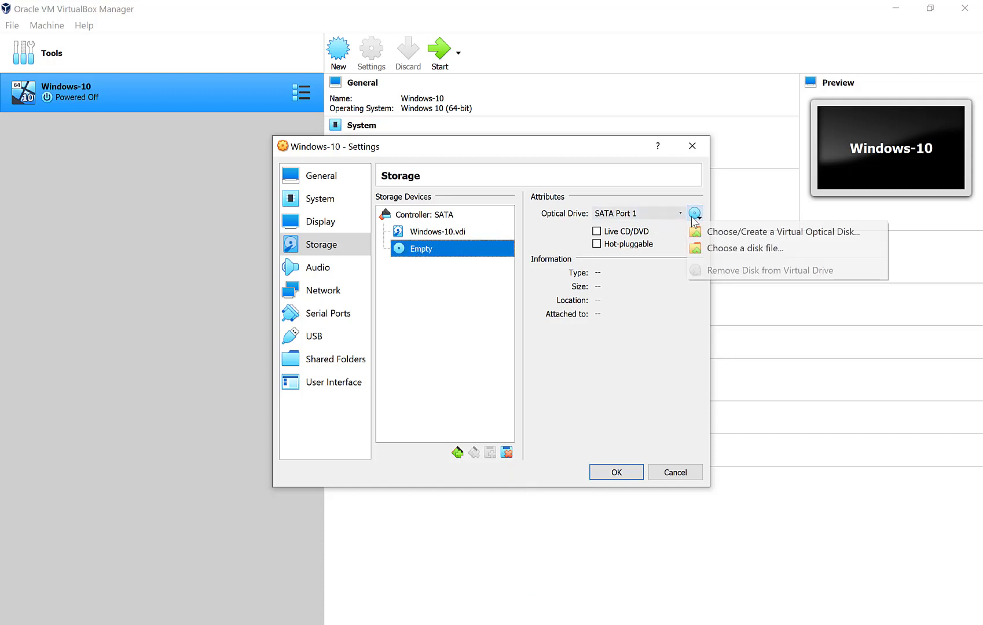
left_click(706, 249)
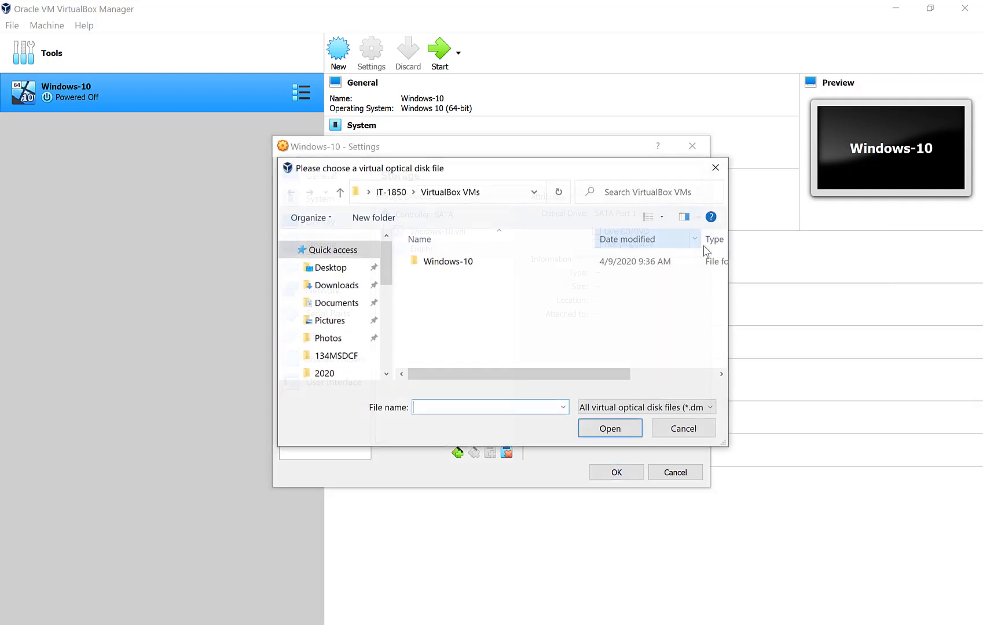
left_click(329, 288)
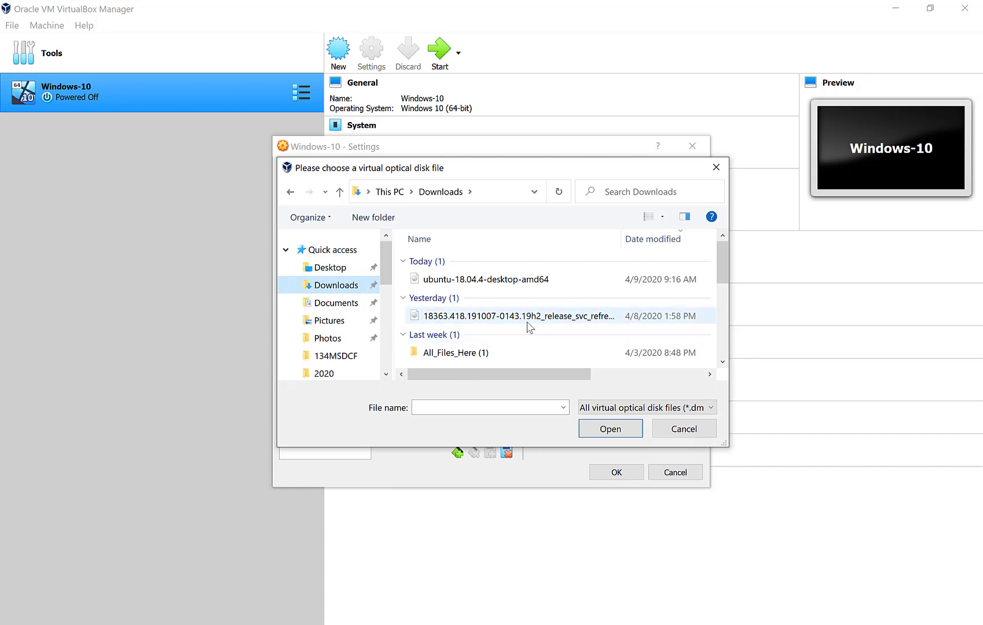
left_click(528, 327)
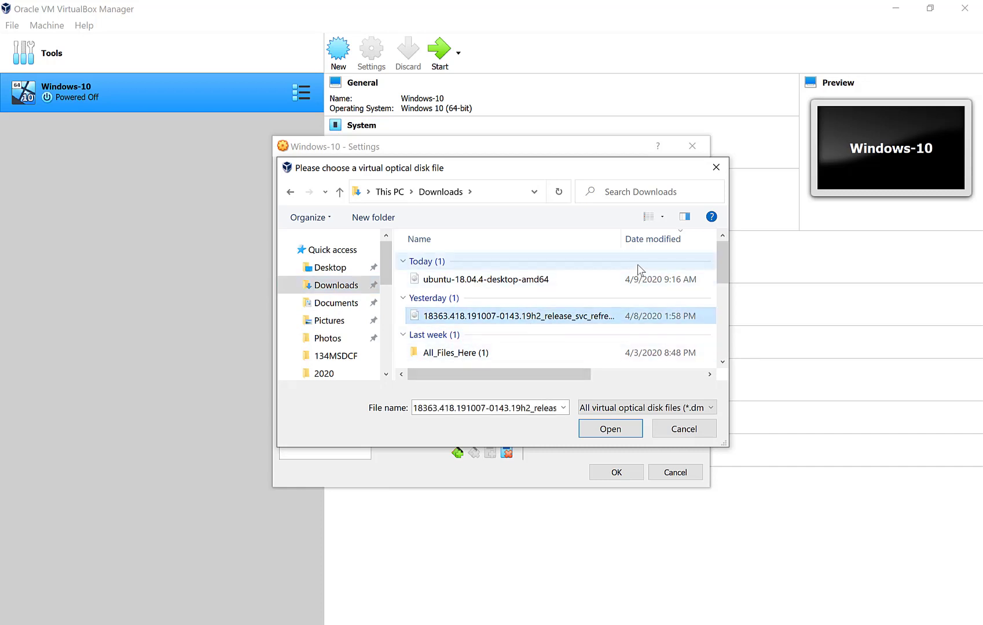
left_click_drag(621, 238, 670, 238)
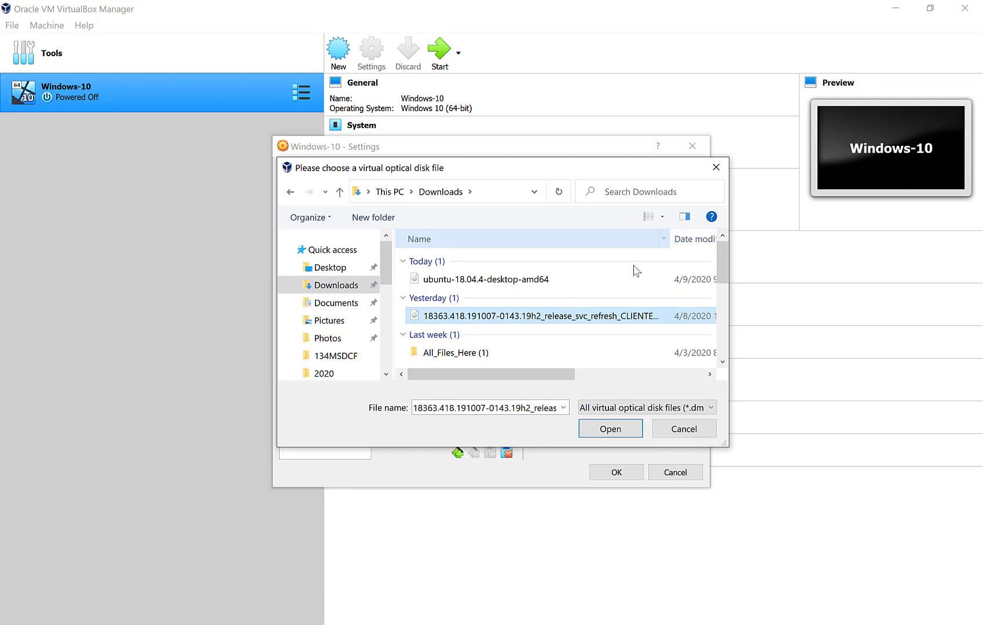
left_click_drag(550, 373, 694, 362)
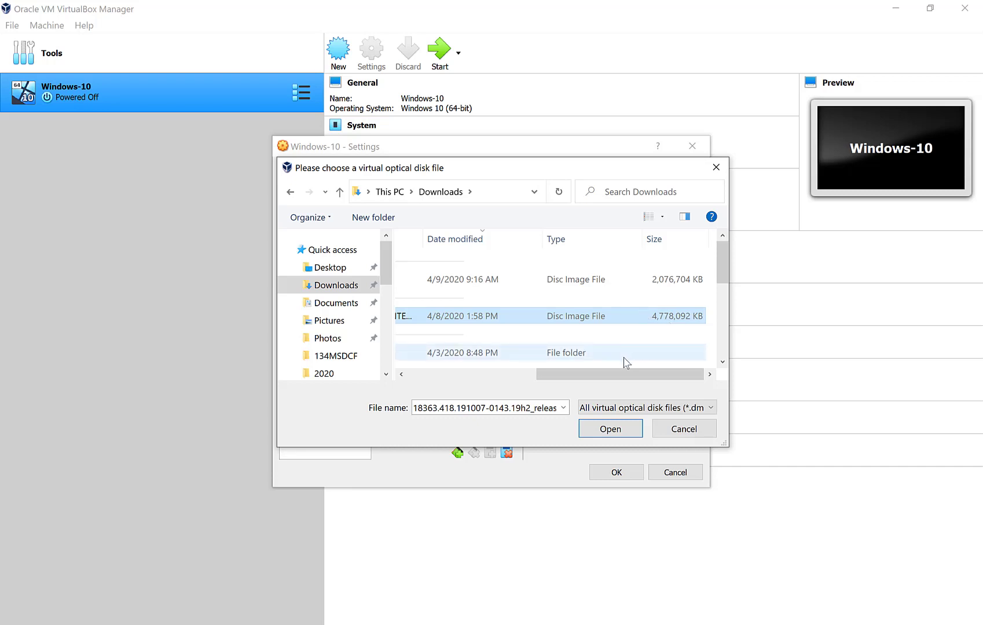
left_click(611, 429)
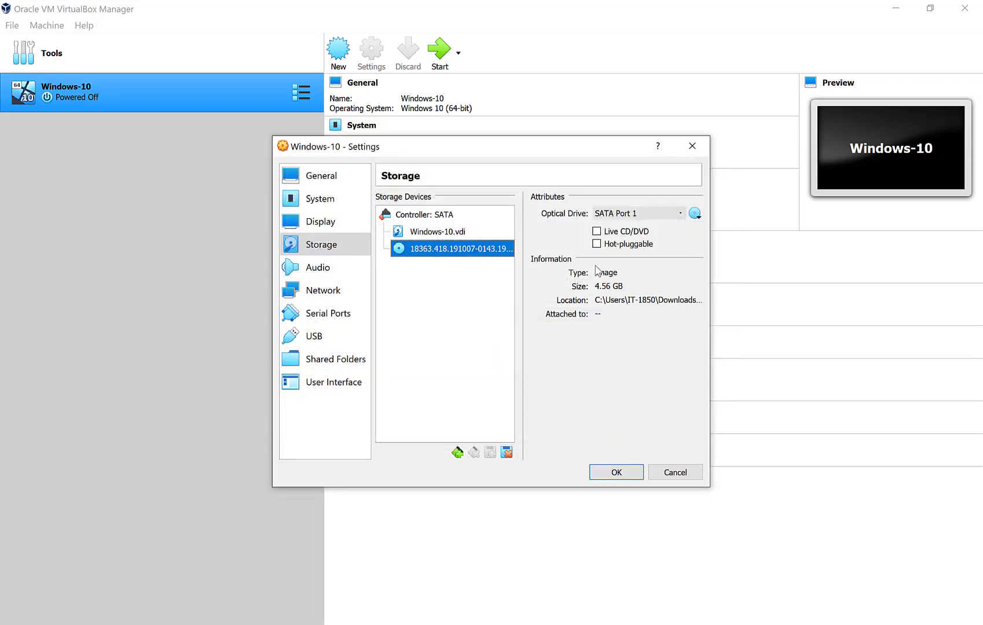
left_click(616, 472)
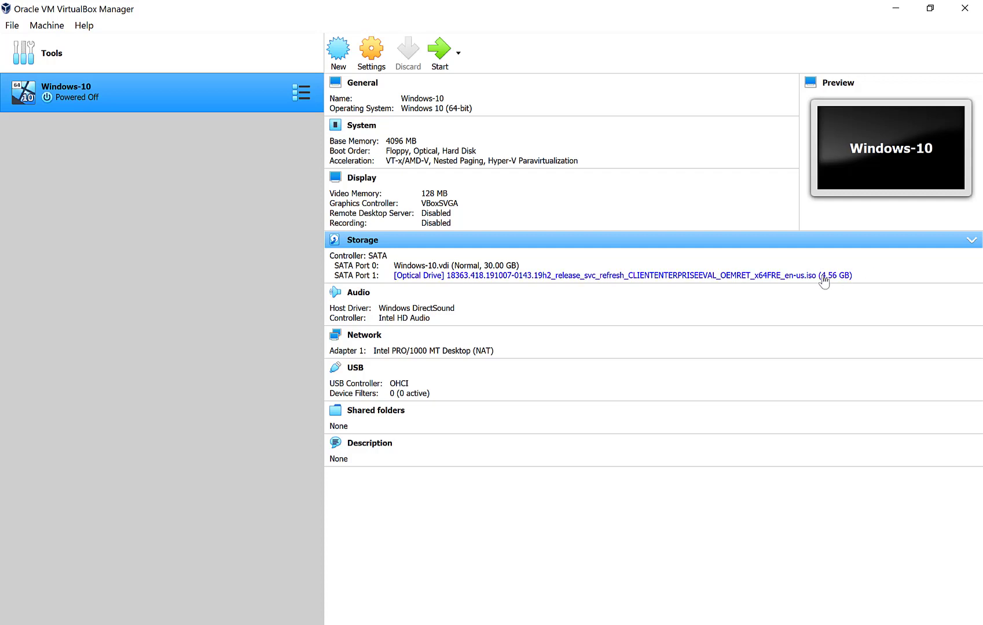
Start the Windows-10 VM, booting from the attached ISO as start-up disk.
left_click(439, 56)
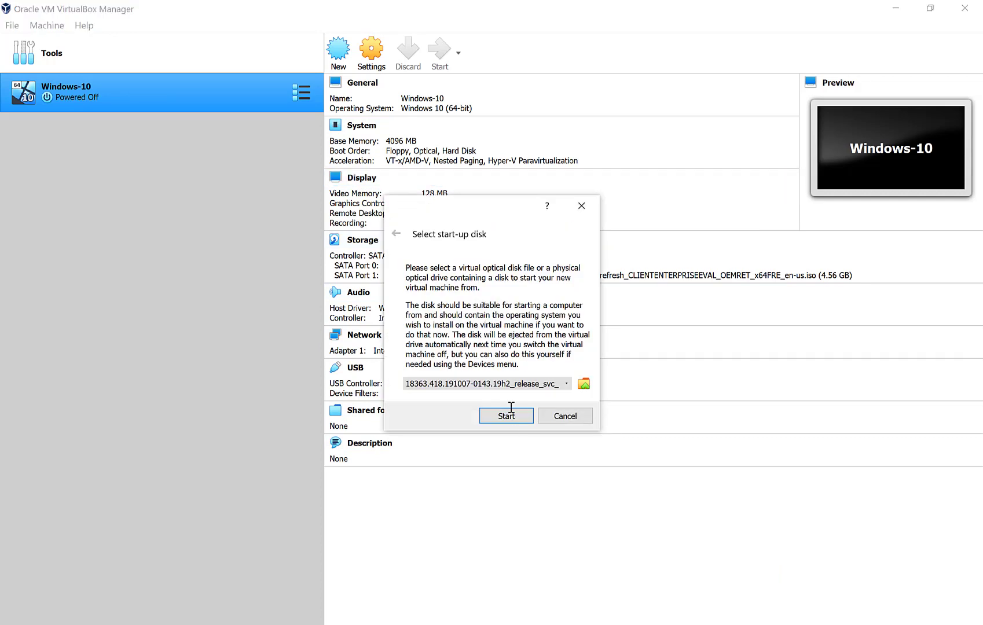
left_click(527, 384)
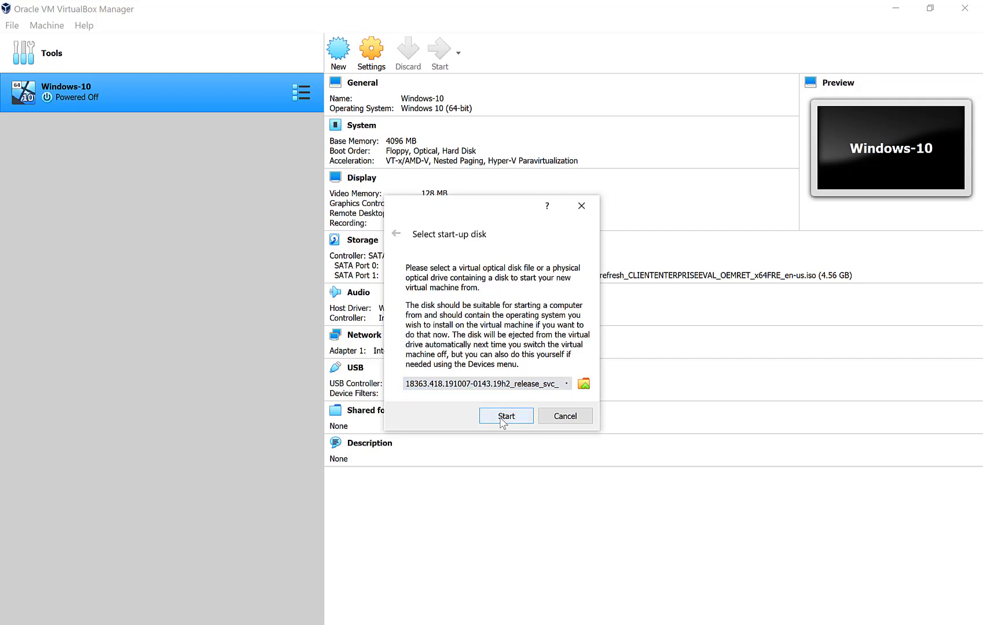
left_click(503, 416)
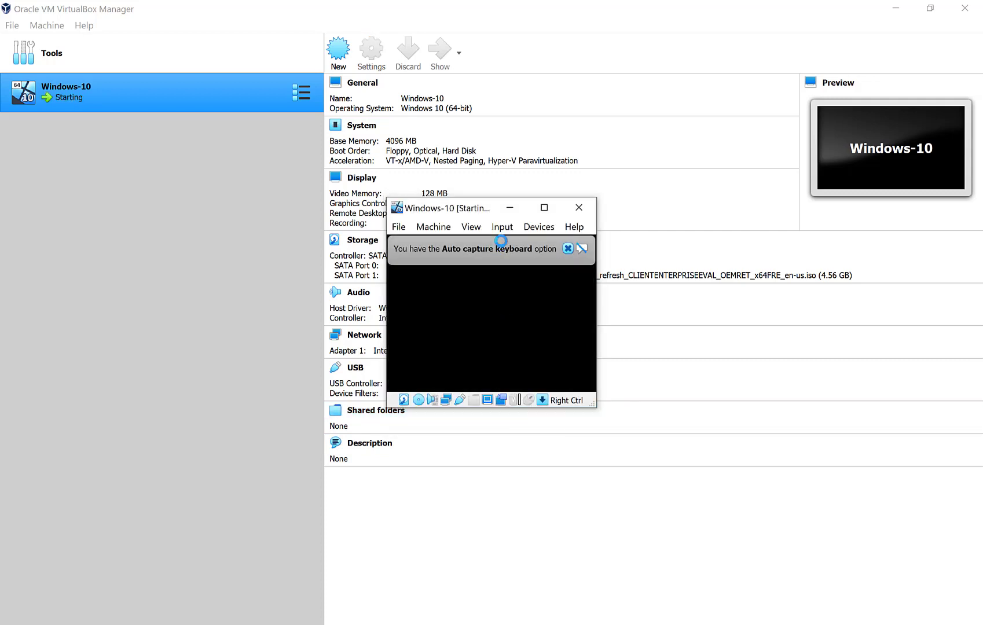
Maximize the VM window and let the guest capture keyboard and mouse.
left_click(544, 207)
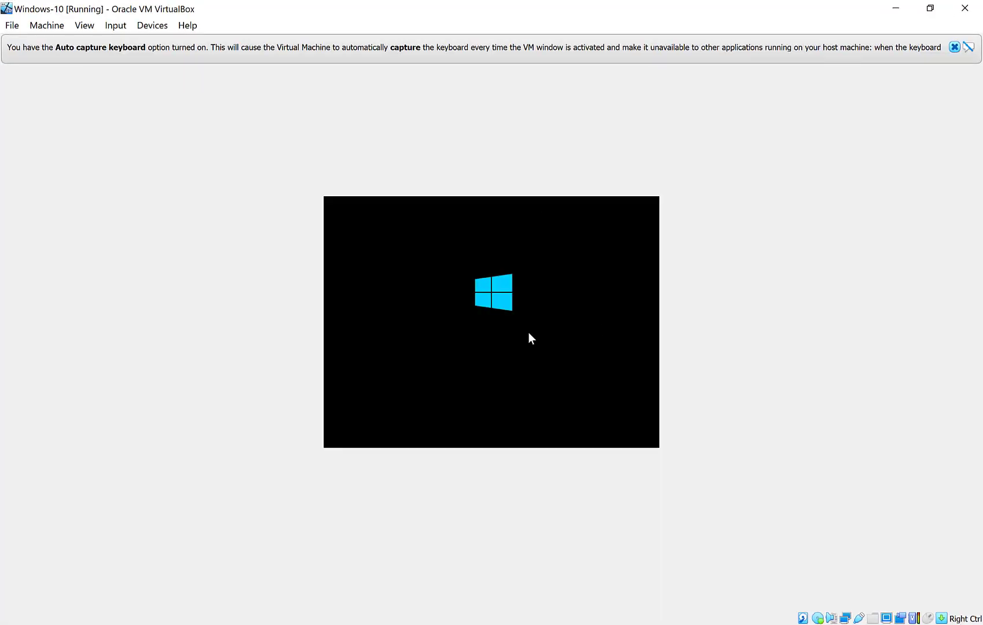
left_click(480, 335)
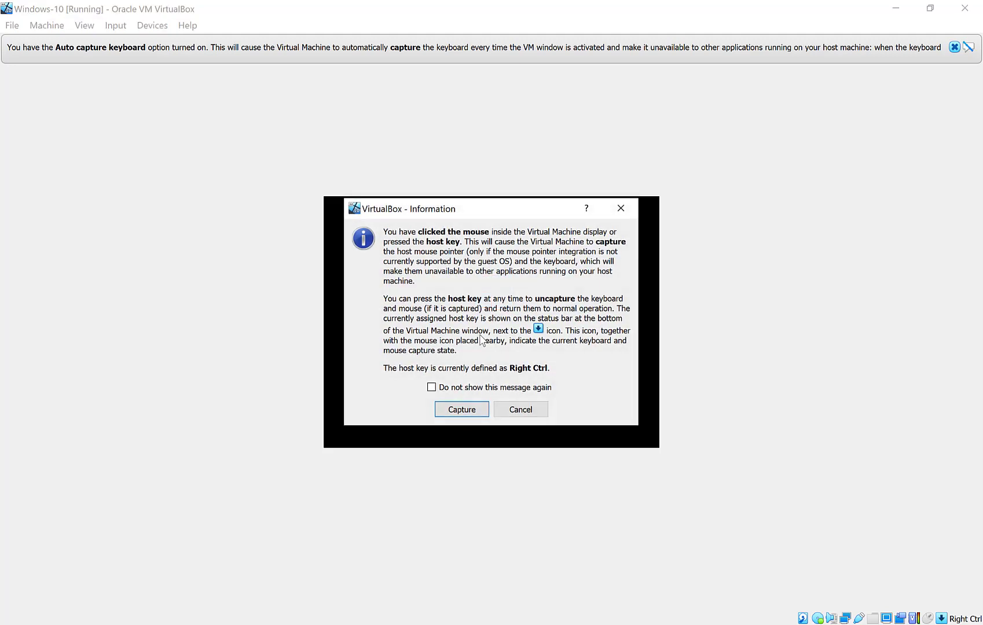
left_click(468, 411)
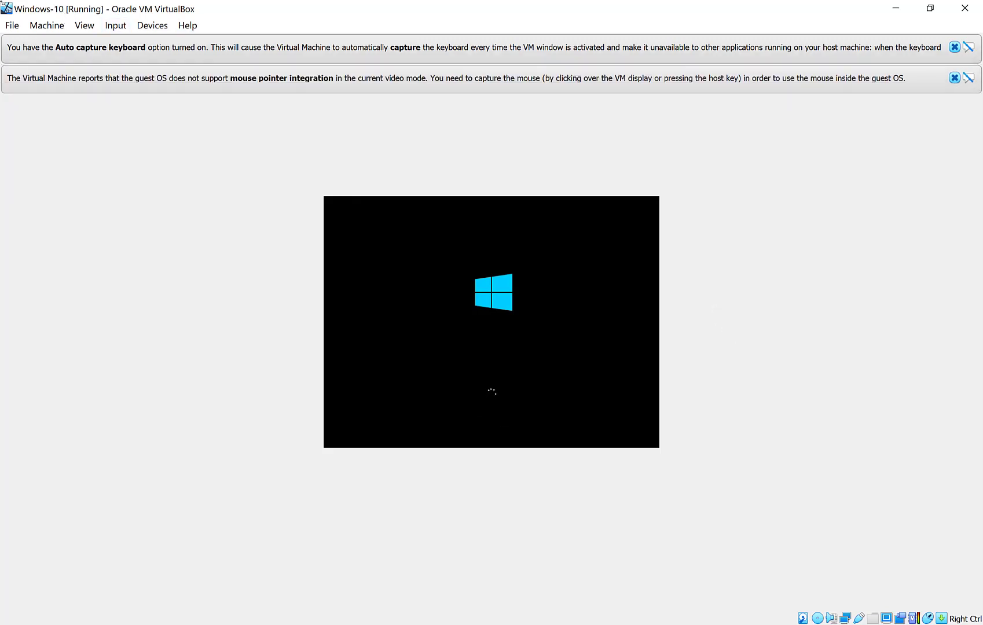
left_click(146, 29)
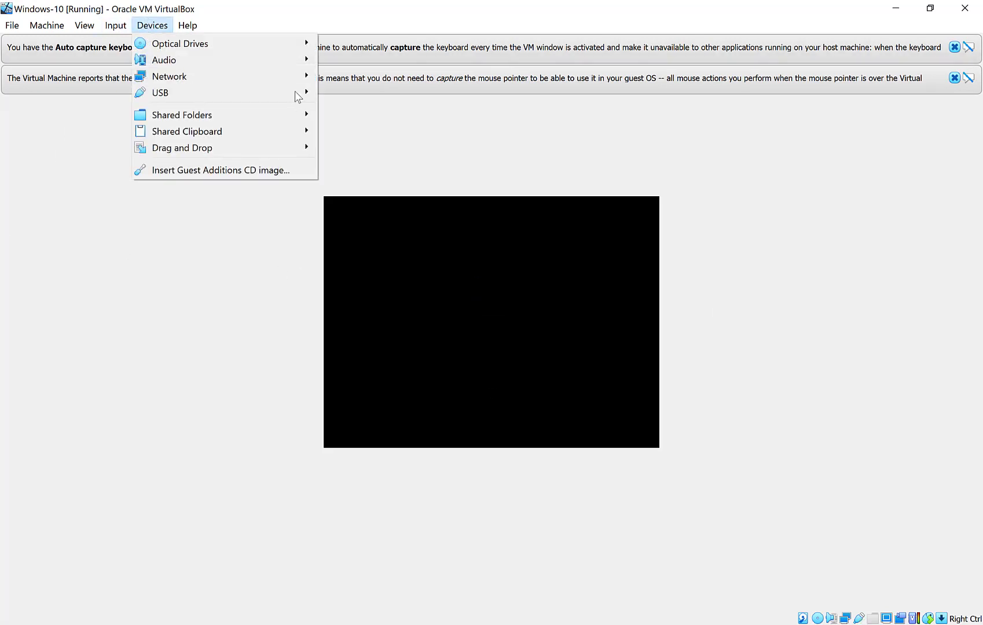
left_click(838, 189)
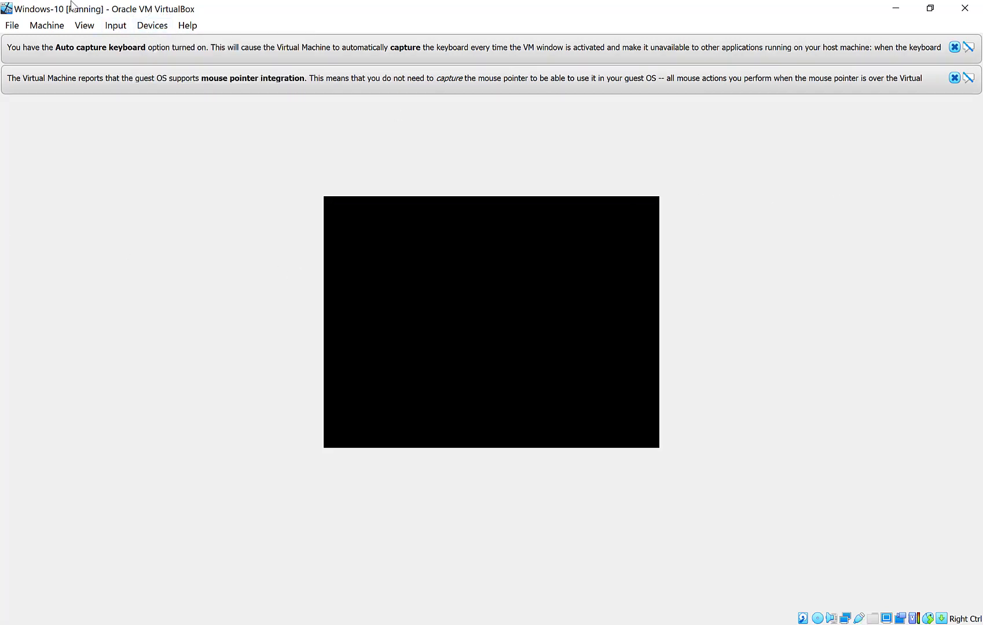
left_click(79, 27)
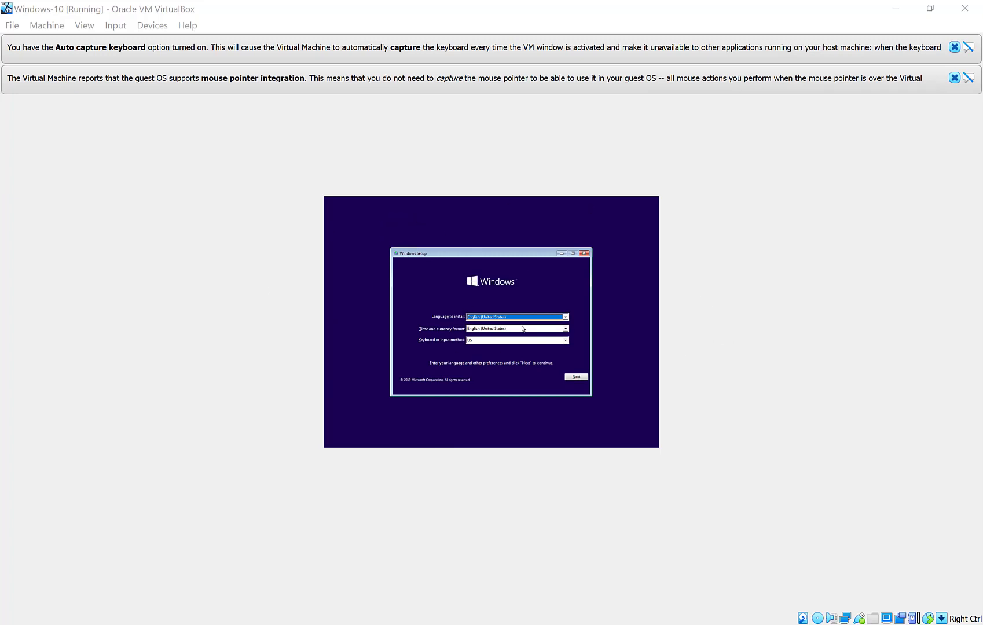
Switch the guest display to Scaled Mode.
double_click(307, 12)
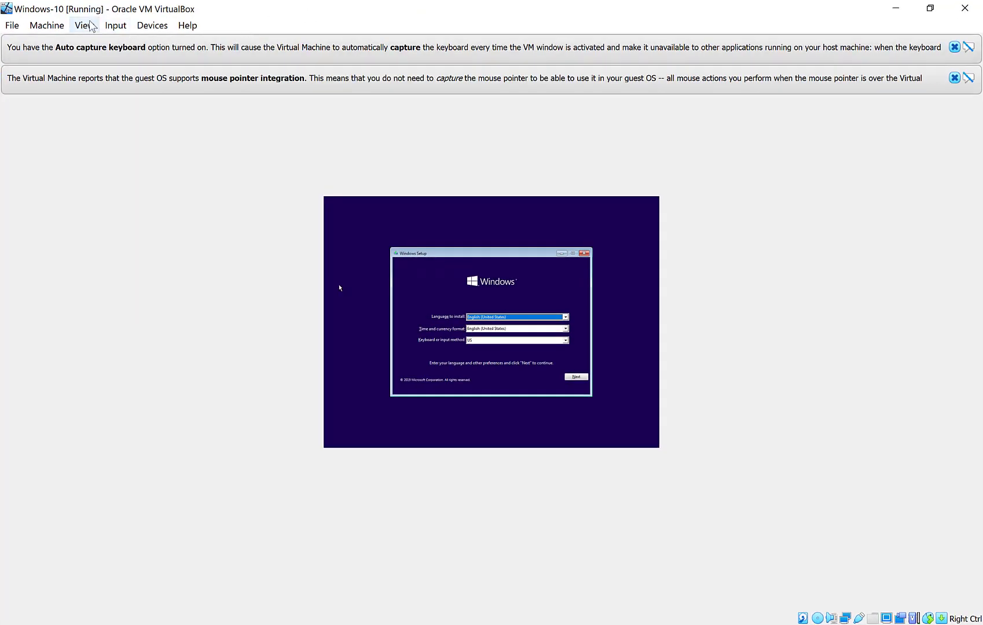
left_click(84, 25)
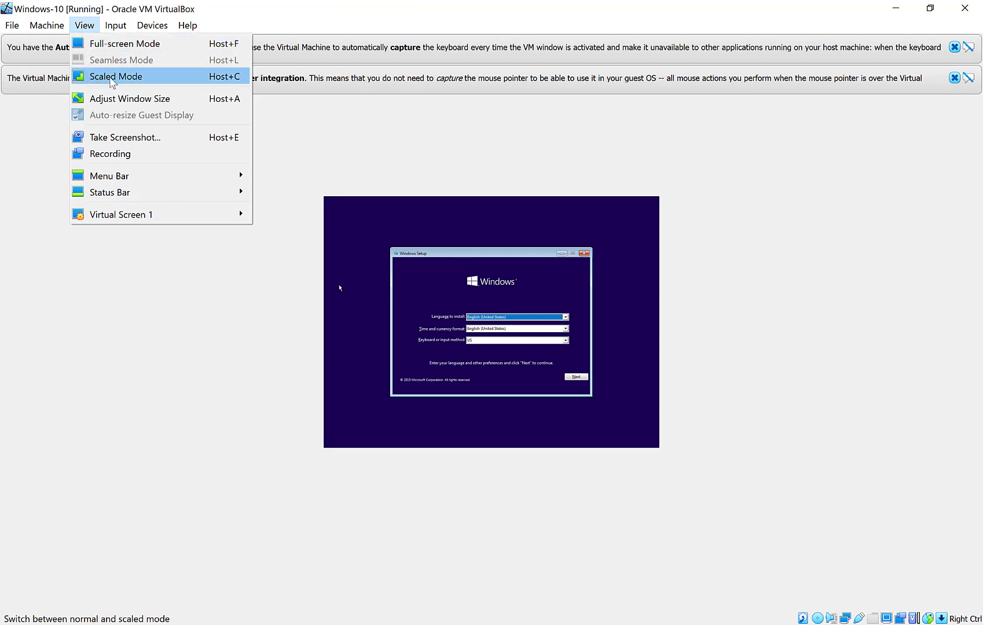
left_click(127, 83)
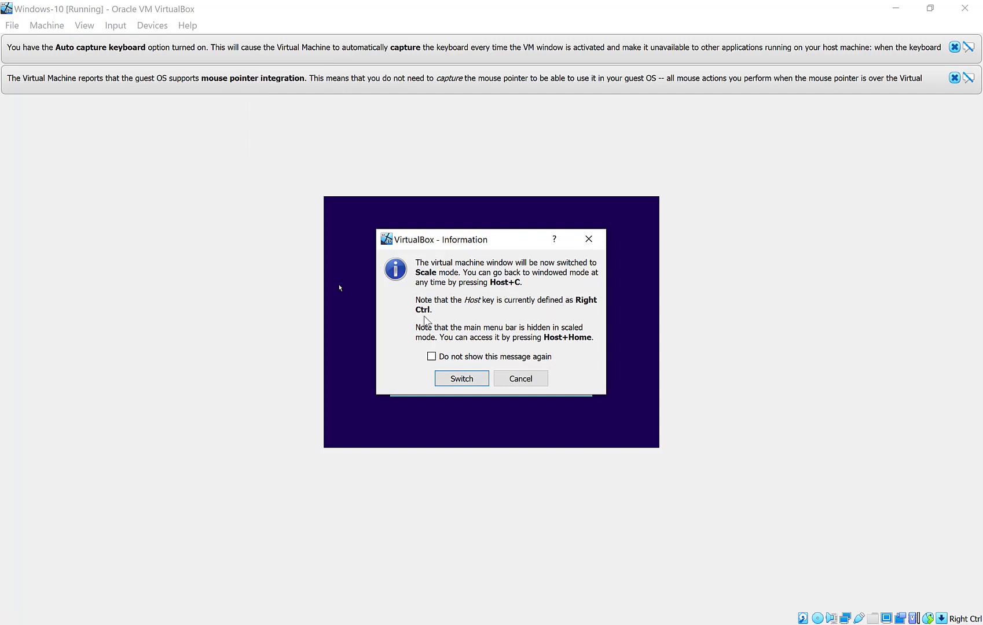
left_click(444, 385)
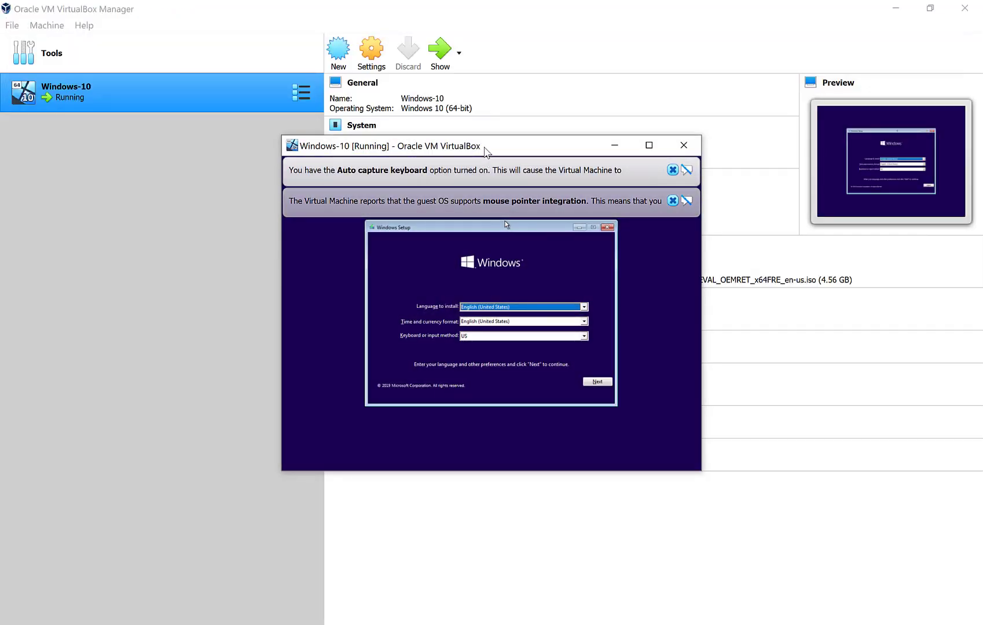
Maximize the machine window and dismiss the mouse integration and auto-capture notices.
left_click_drag(485, 146, 489, 97)
left_click(653, 95)
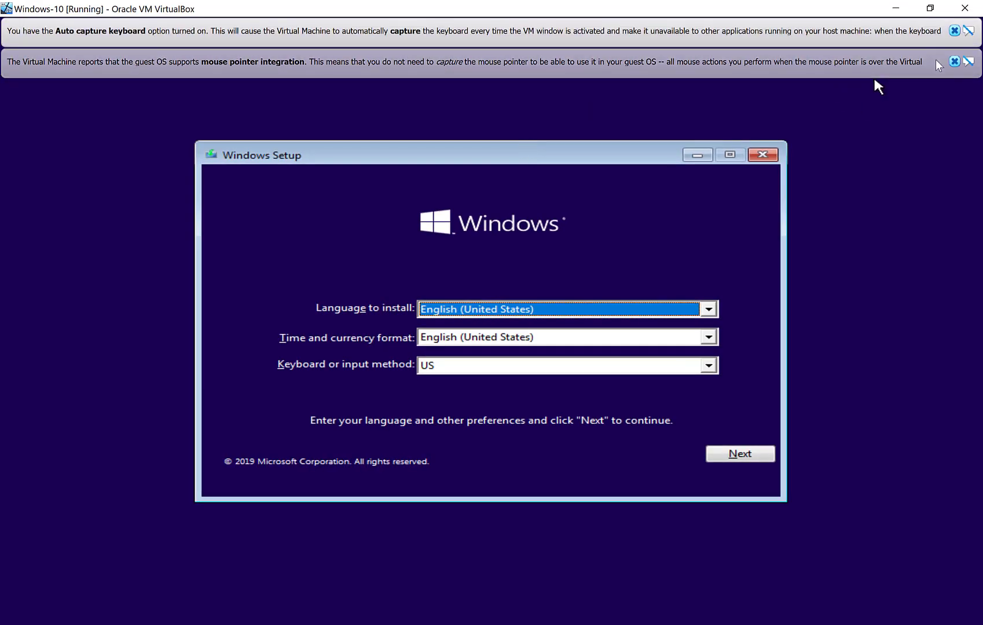
left_click(954, 61)
left_click(952, 32)
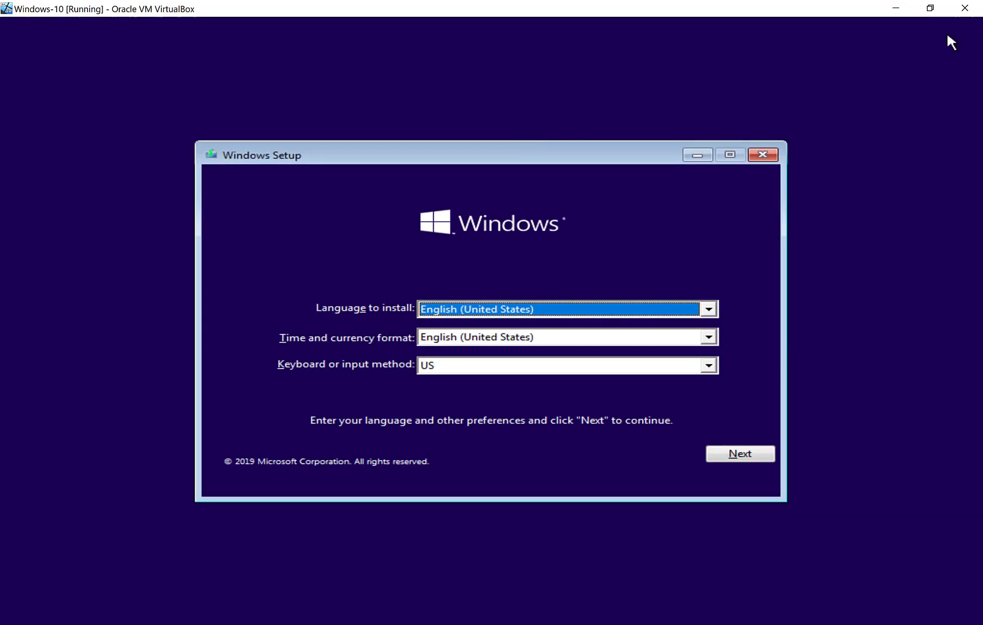
Accept English language with US keyboard and start the Windows installation.
left_click(737, 455)
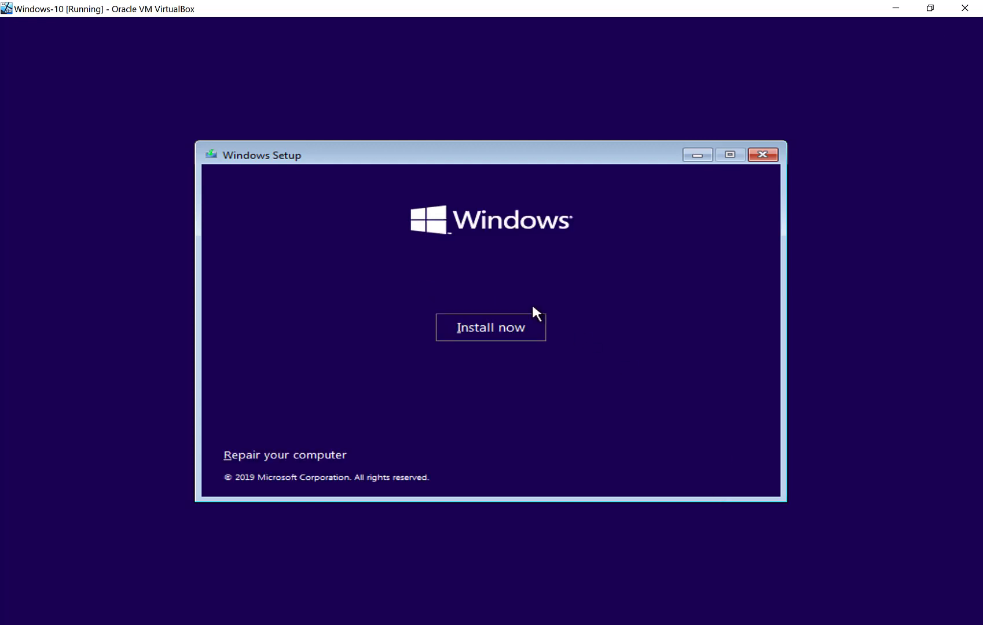
left_click(484, 333)
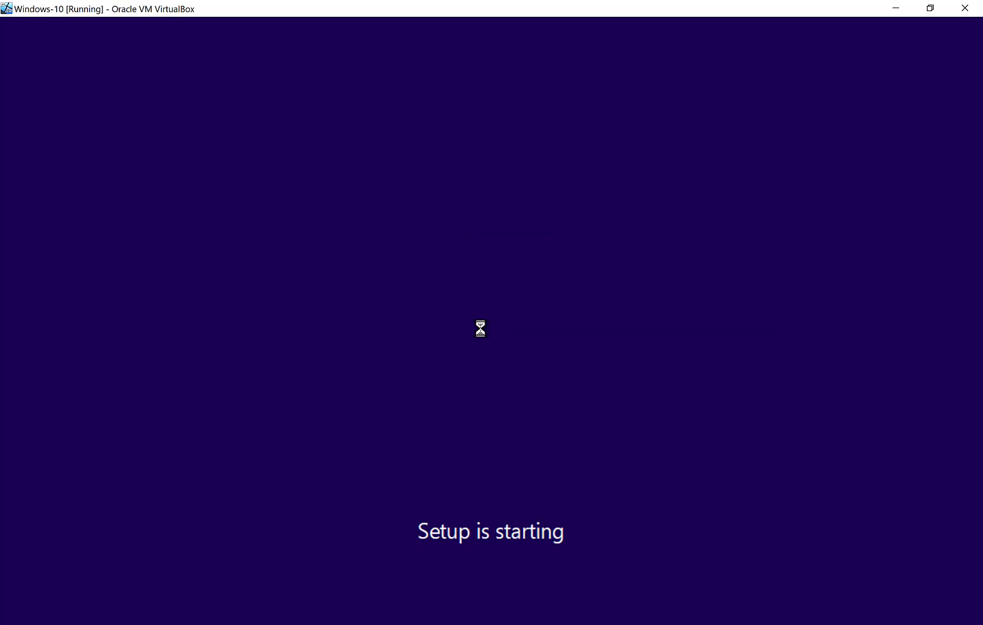
left_click(655, 622)
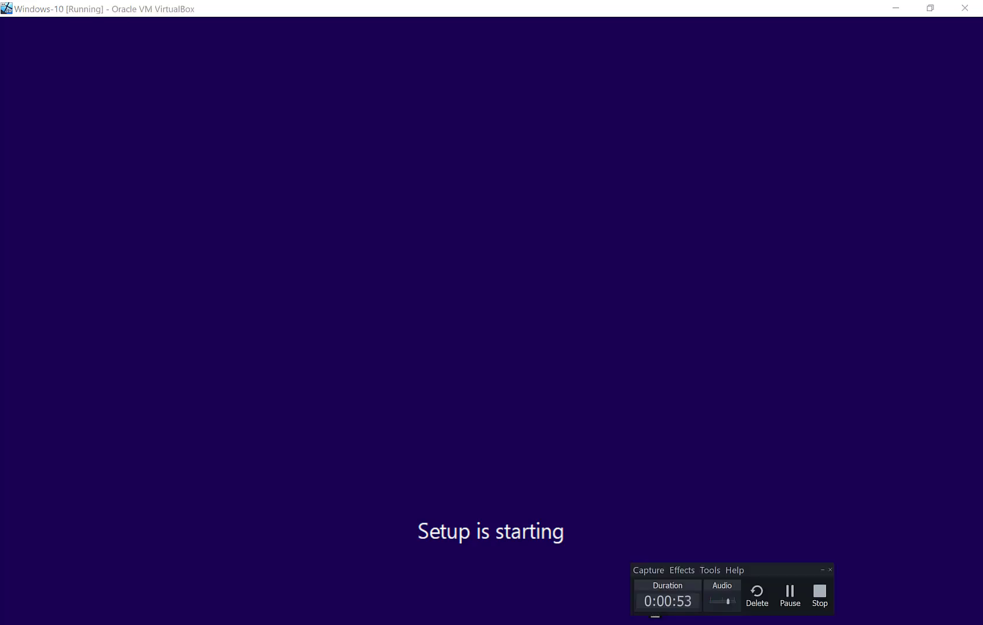
left_click(791, 596)
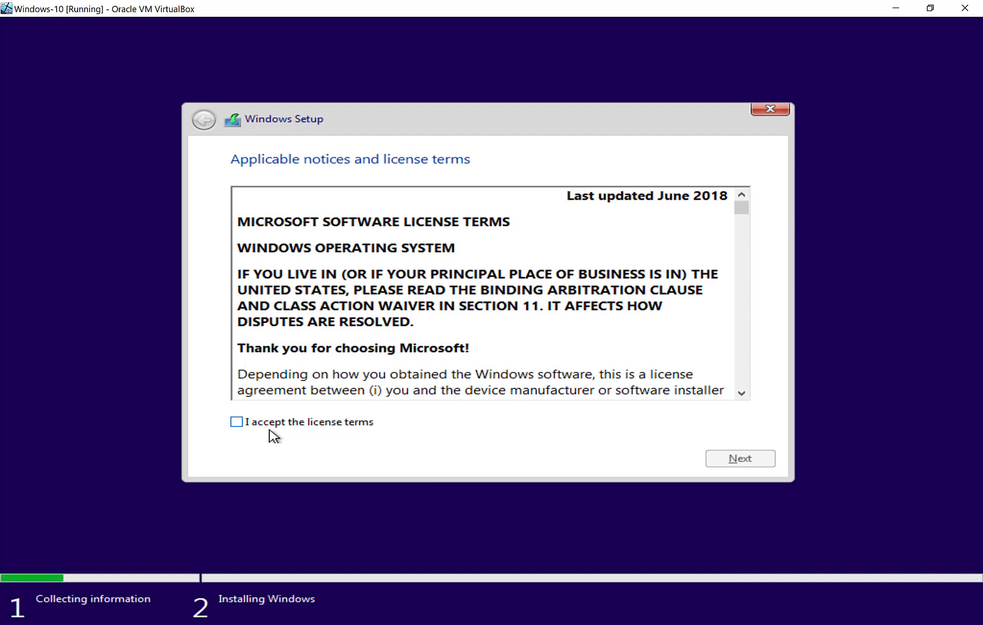
Accept the license terms and choose a custom install onto Drive 0's 50 GB unallocated space.
left_click(235, 423)
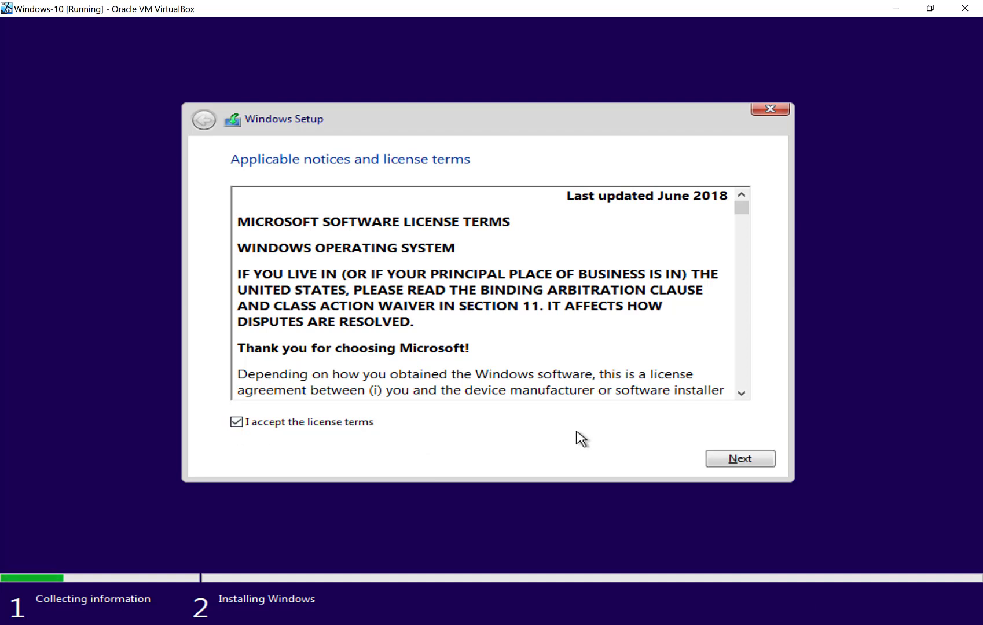
left_click(712, 461)
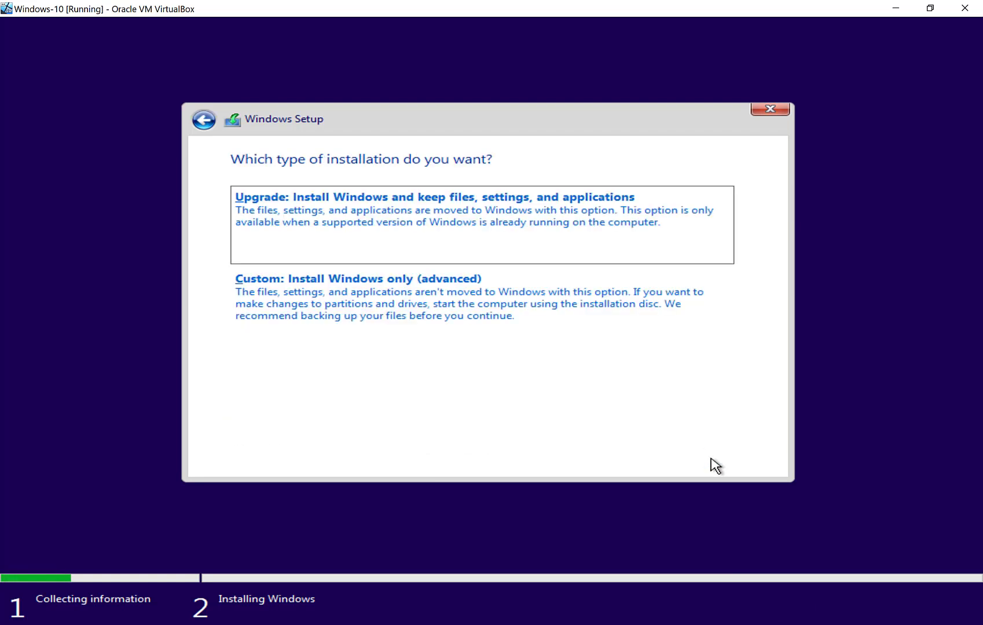
left_click(406, 306)
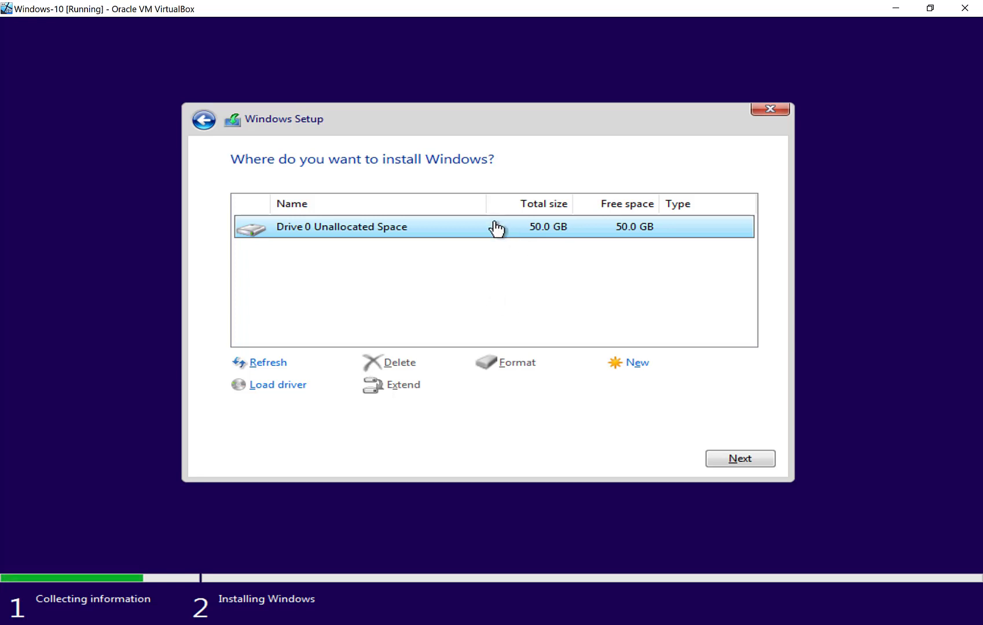
left_click(735, 459)
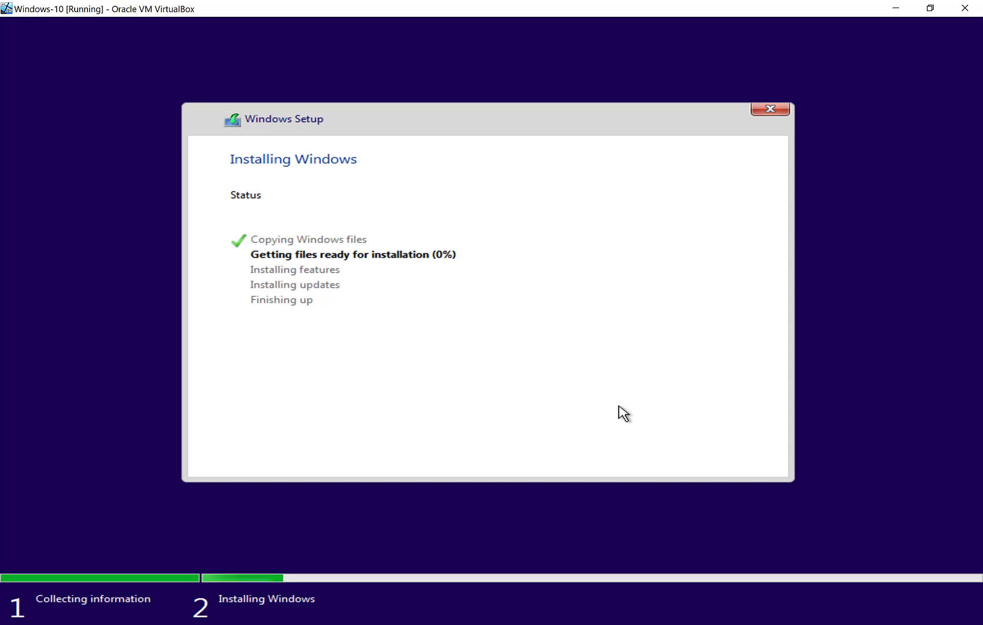
Wait for Setup to finish installing, then restart the VM so Windows boots.
mouse_move(719, 604)
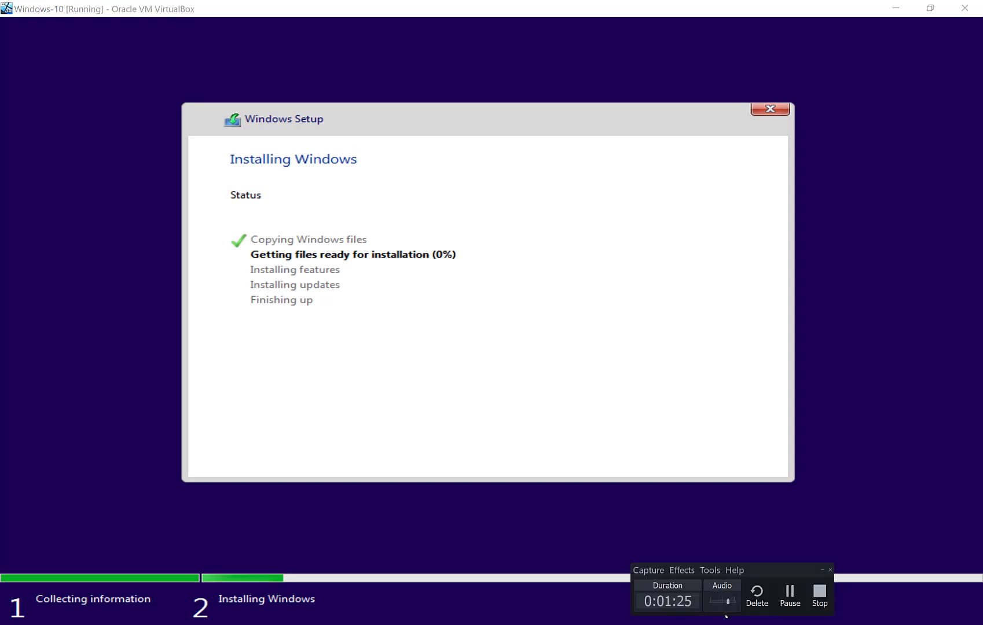
left_click(787, 588)
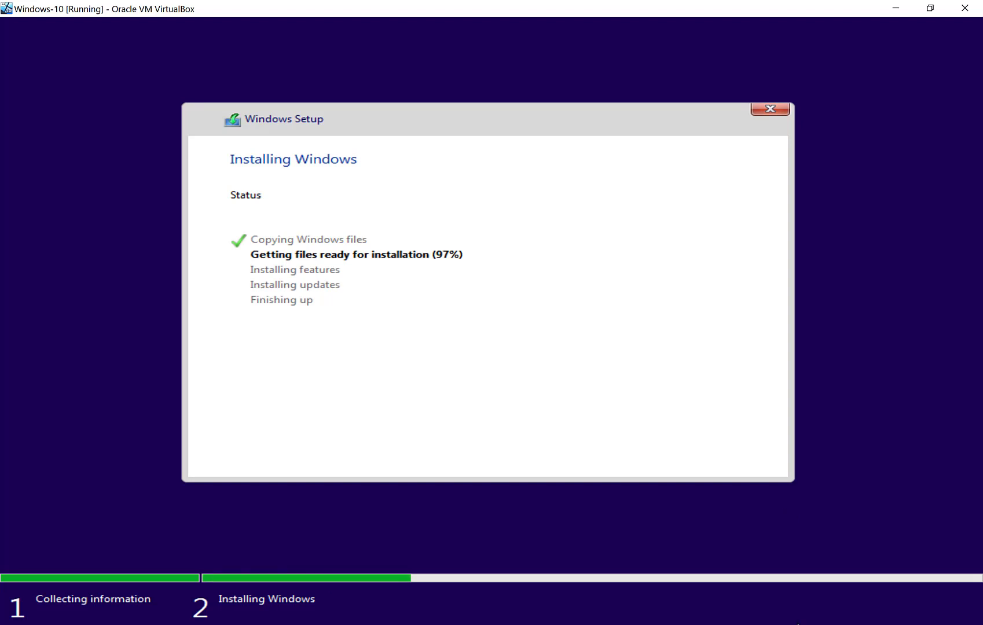
left_click(792, 624)
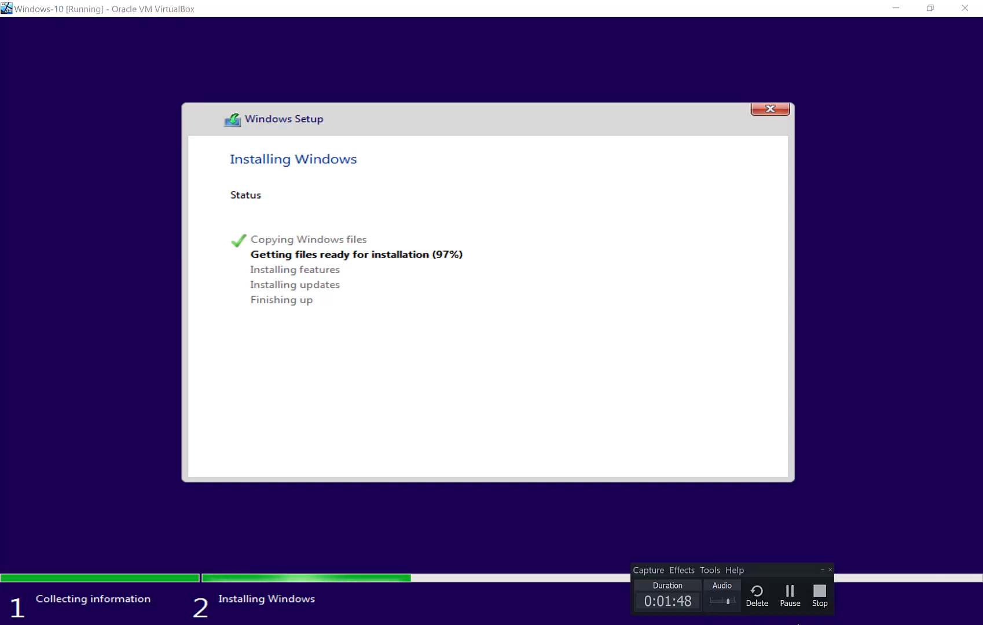
left_click(792, 607)
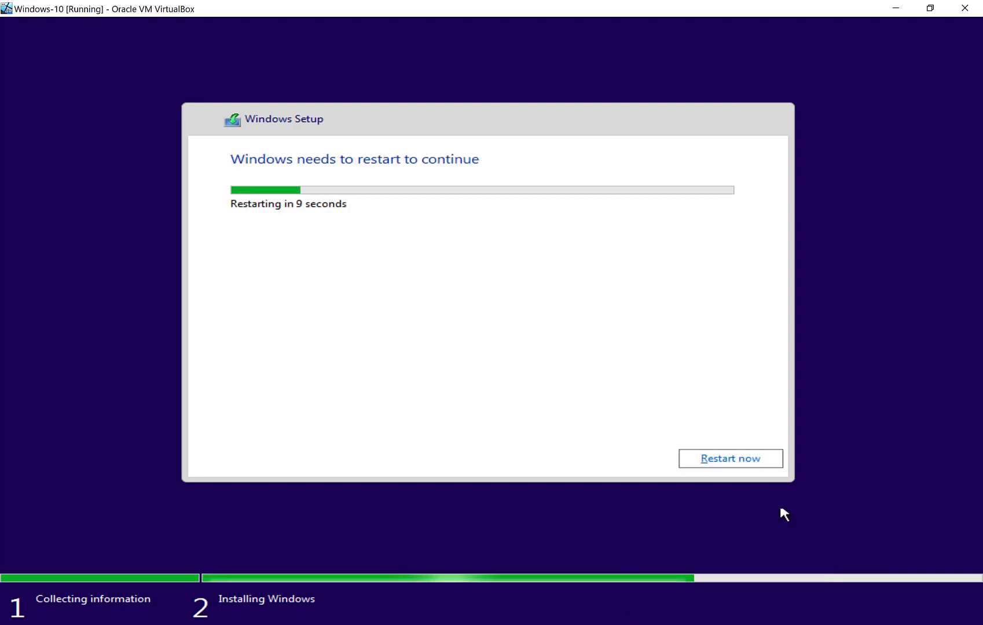
left_click(759, 461)
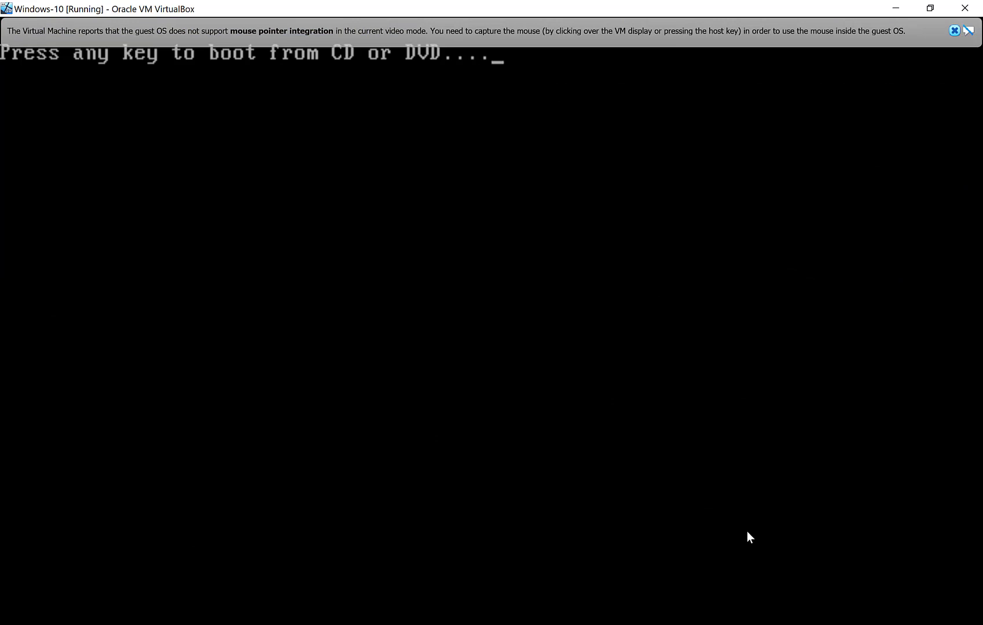
Open the Windows-10 VM's Storage settings and inspect the 4.56 GB ISO on SATA Port 1.
mouse_move(754, 623)
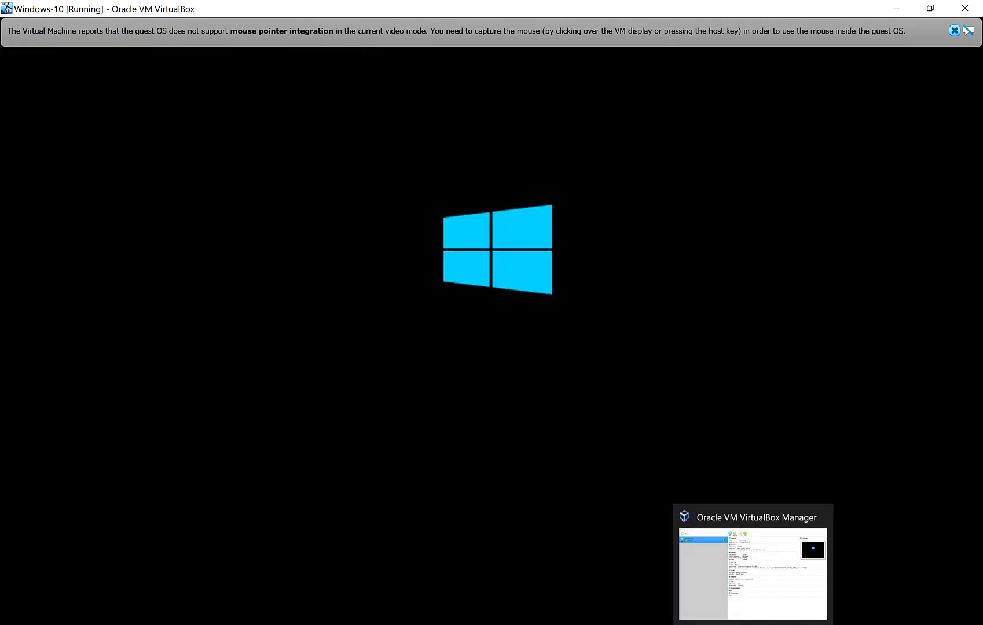
left_click(811, 527)
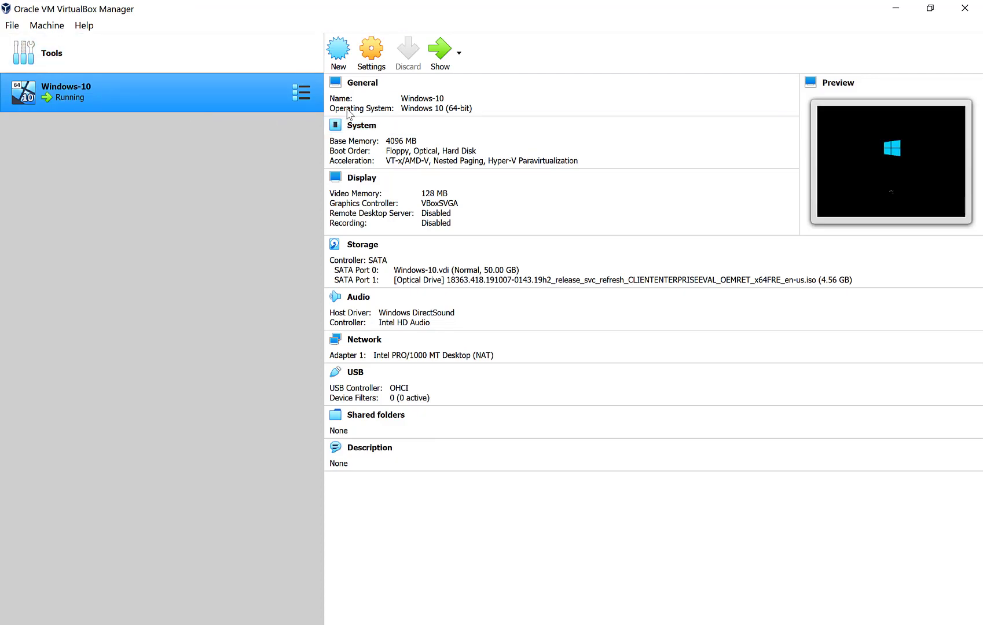
left_click(376, 52)
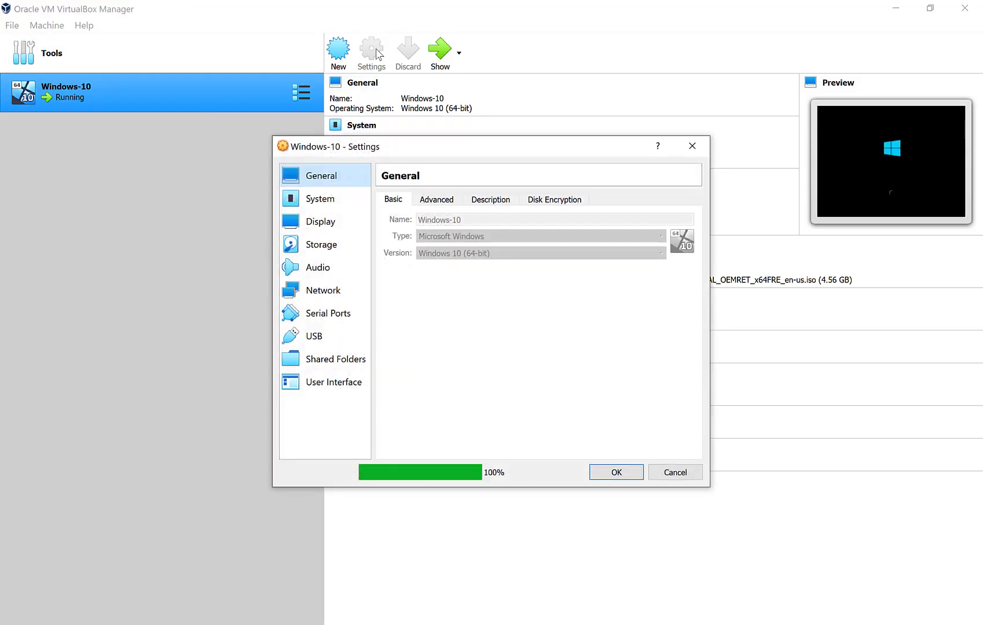
left_click(330, 238)
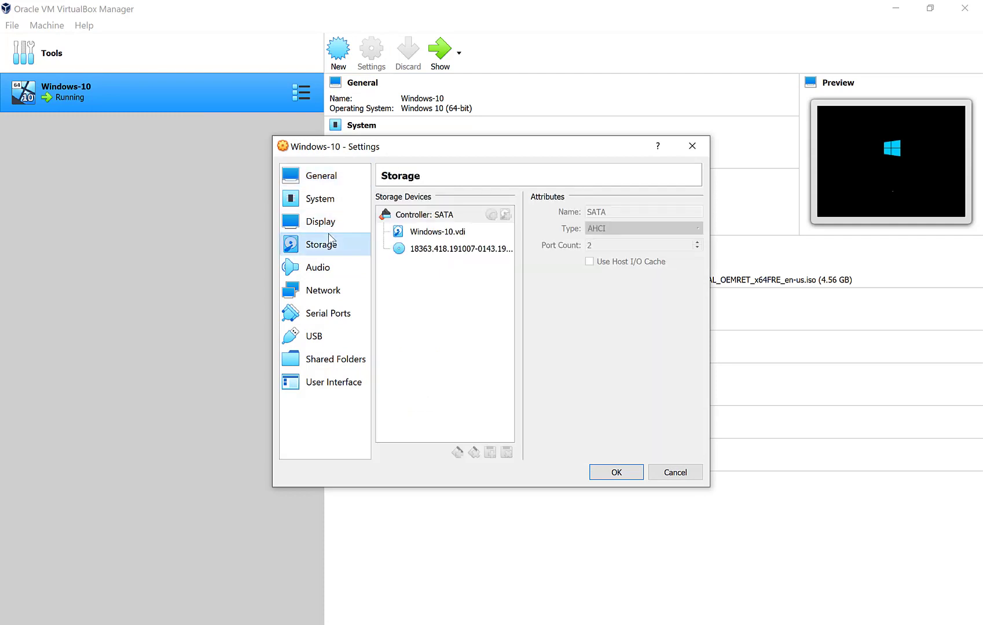
left_click(419, 251)
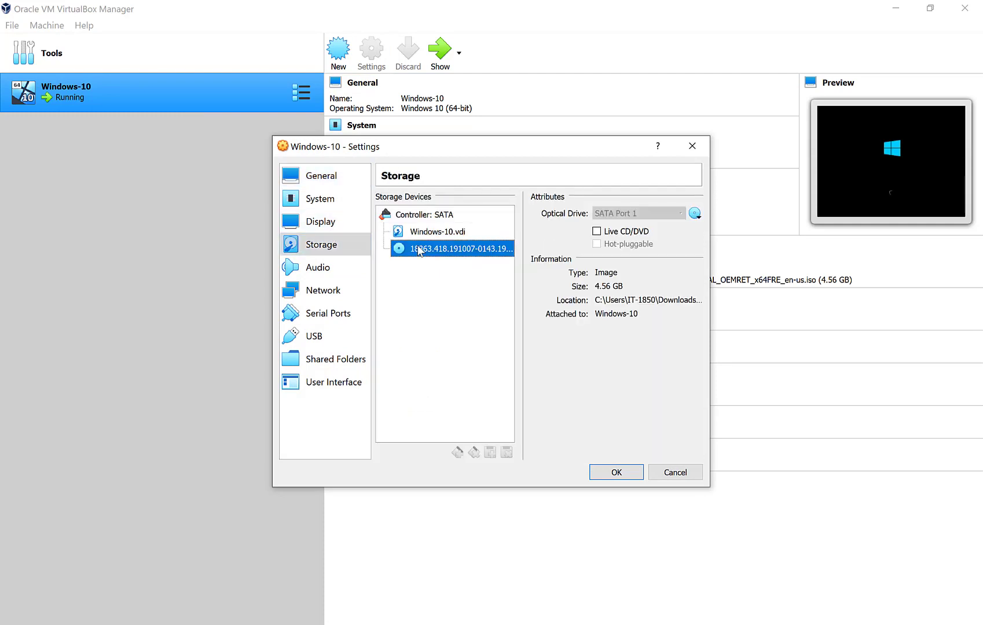
right_click(419, 250)
left_click(417, 246)
left_click(424, 234)
left_click(425, 250)
Cancel the Settings dialog and minimize VirtualBox Manager to return to the VM's region page.
left_click(674, 480)
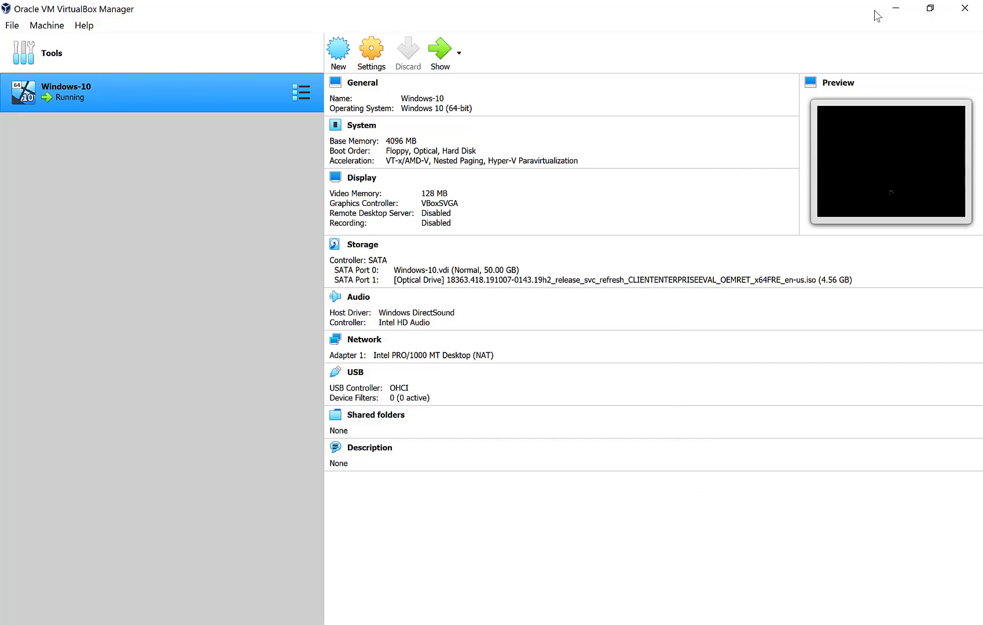
left_click(882, 13)
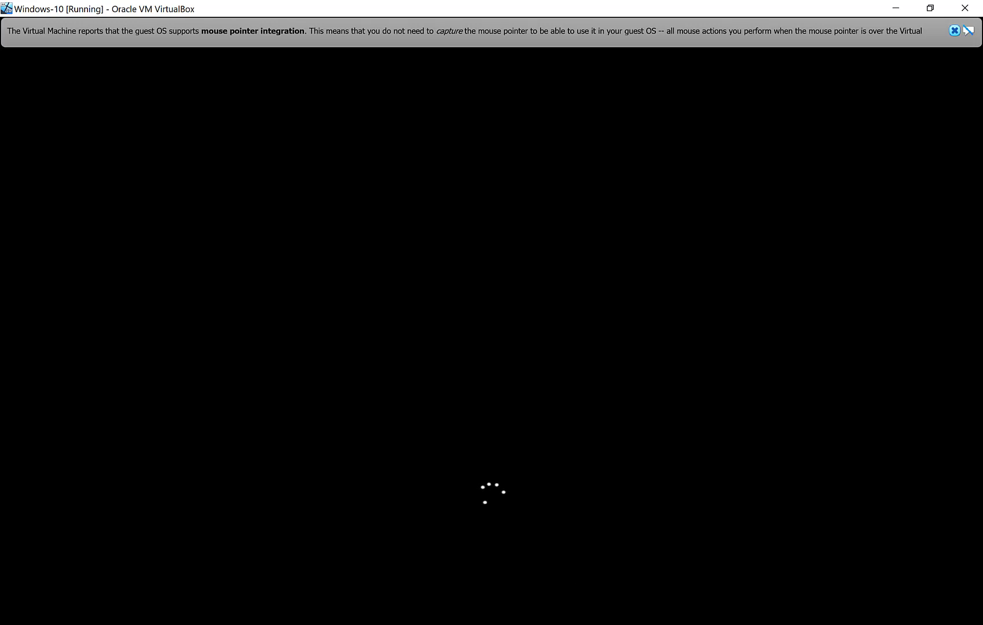
left_click(788, 624)
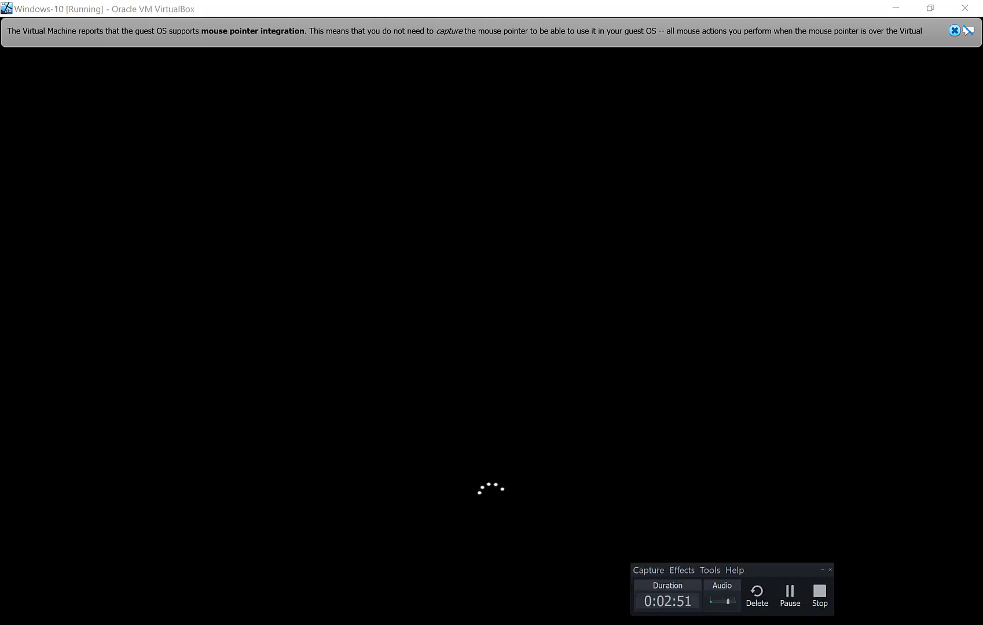
left_click(798, 604)
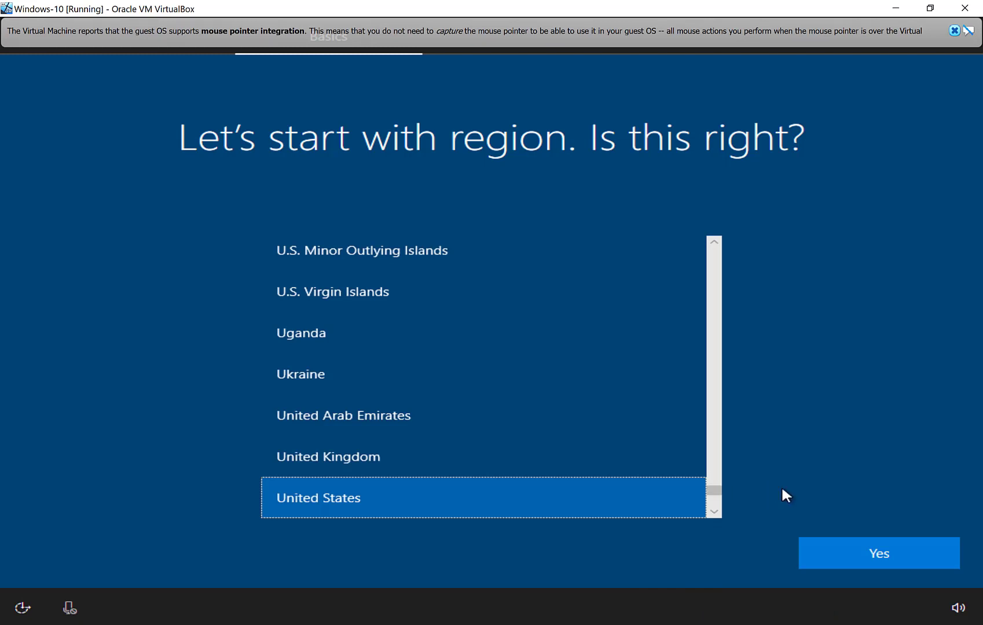
Confirm United States as region, accept the suggested keyboard layout, and skip a second layout.
left_click(835, 548)
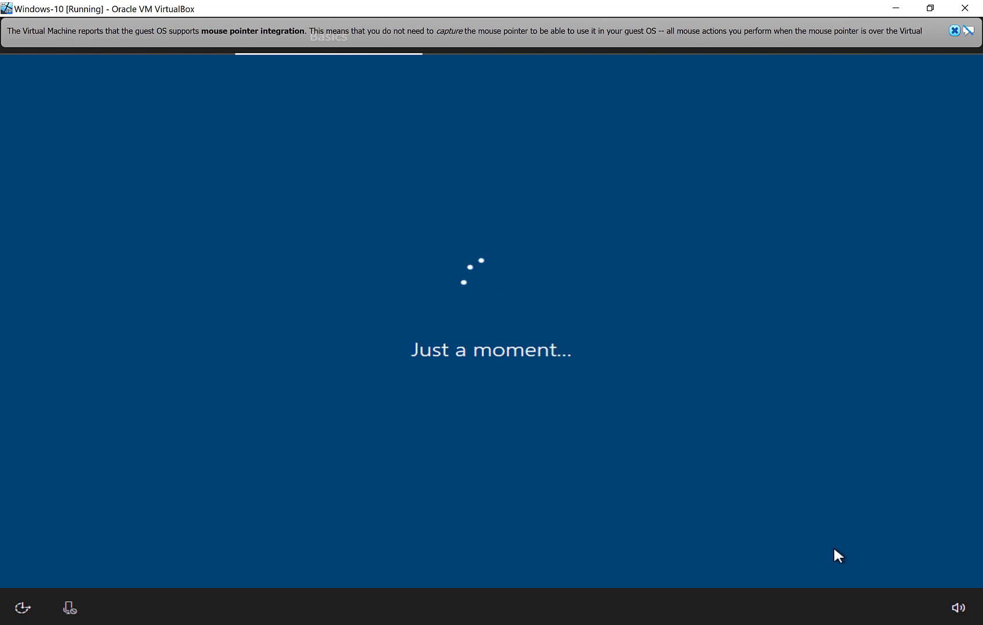
left_click(798, 623)
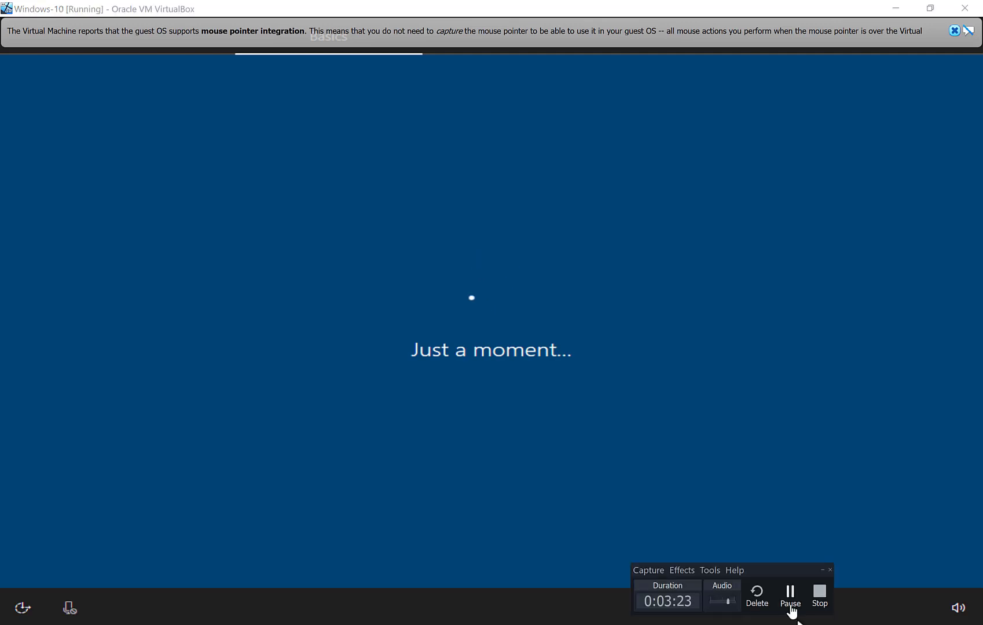
left_click(792, 597)
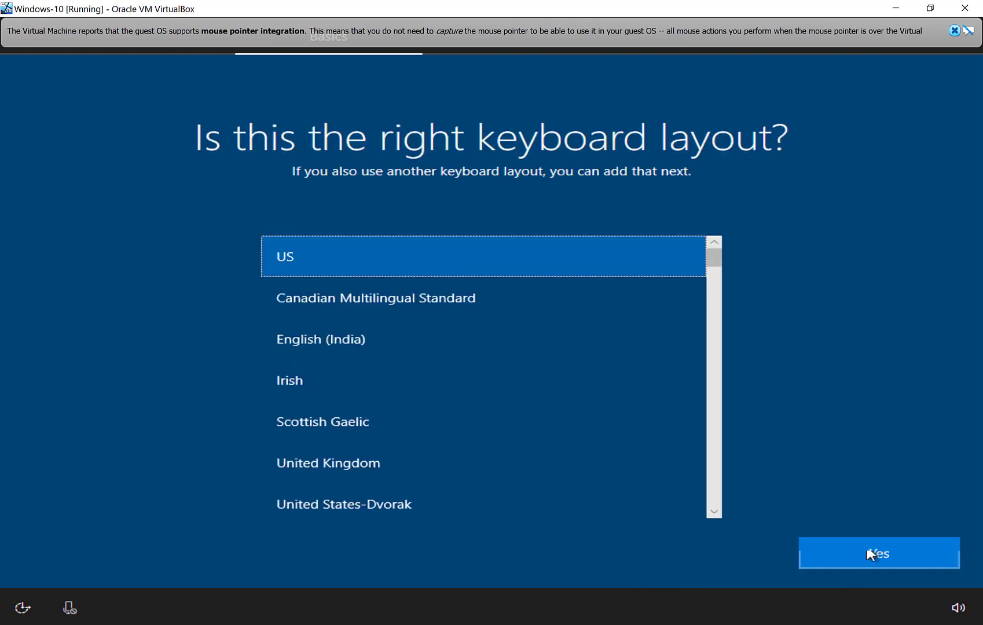
left_click(874, 550)
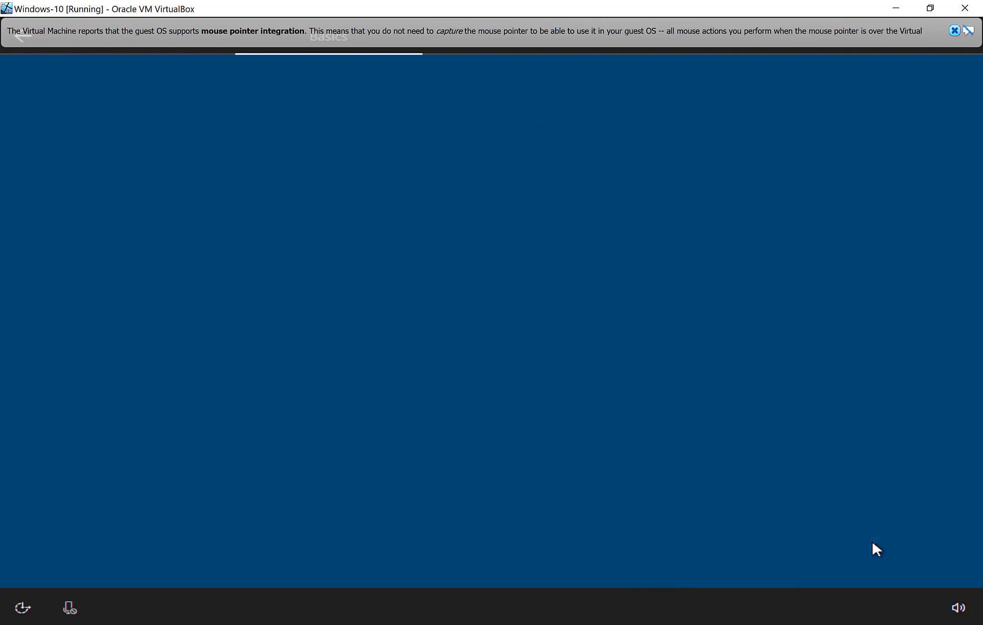
left_click(813, 554)
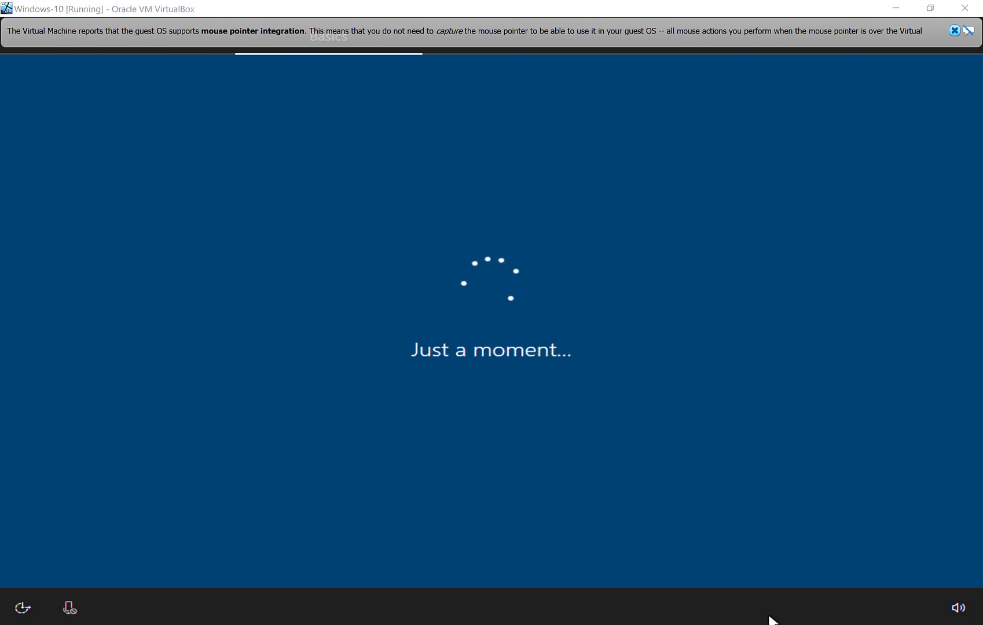
left_click(795, 607)
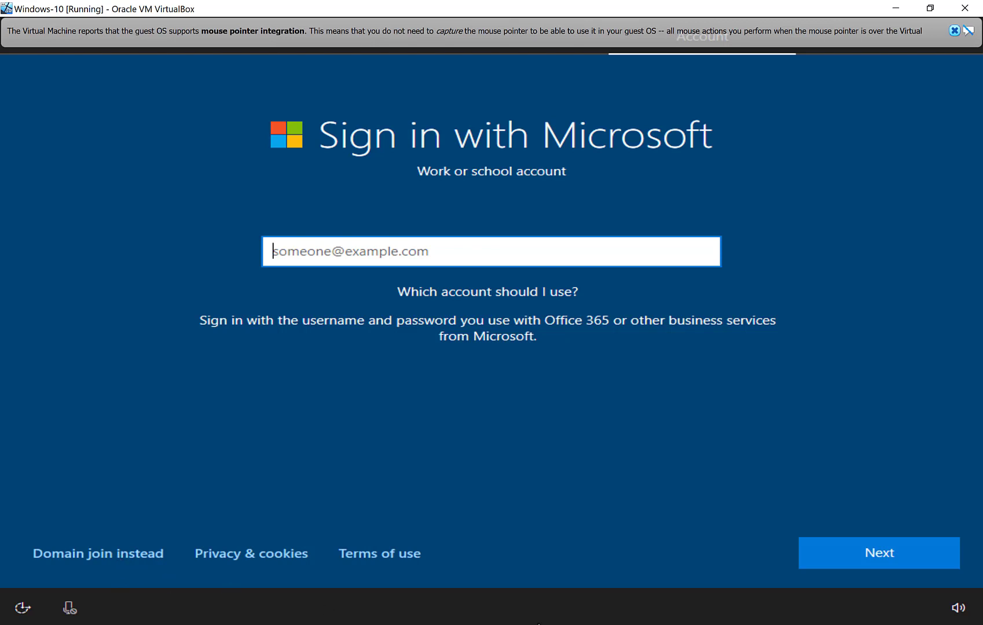
Create a local account by entering the user name and leaving the password empty.
left_click(791, 608)
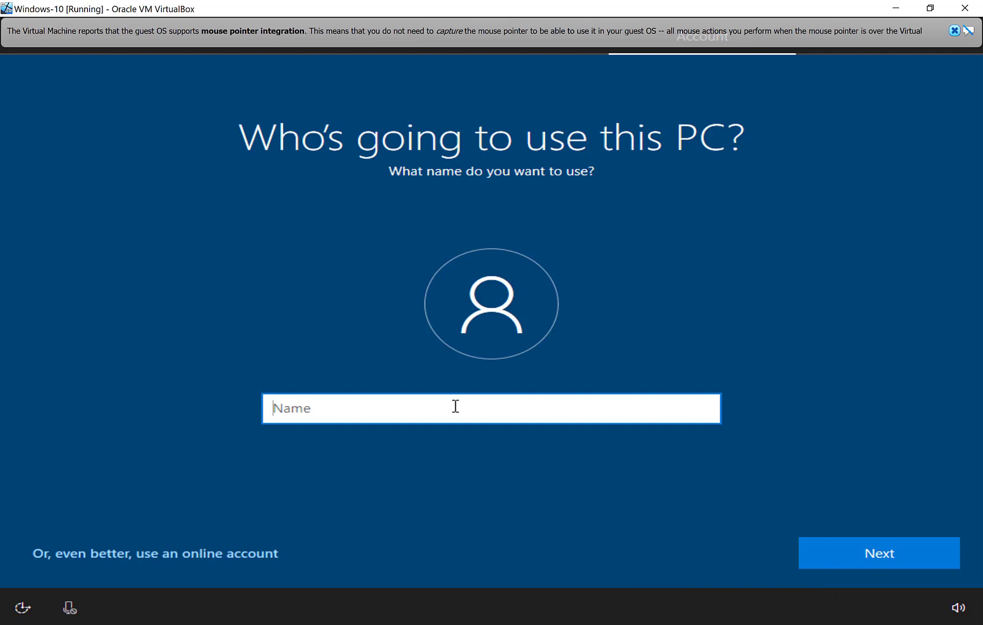
type("Neel Patel")
key("Return")
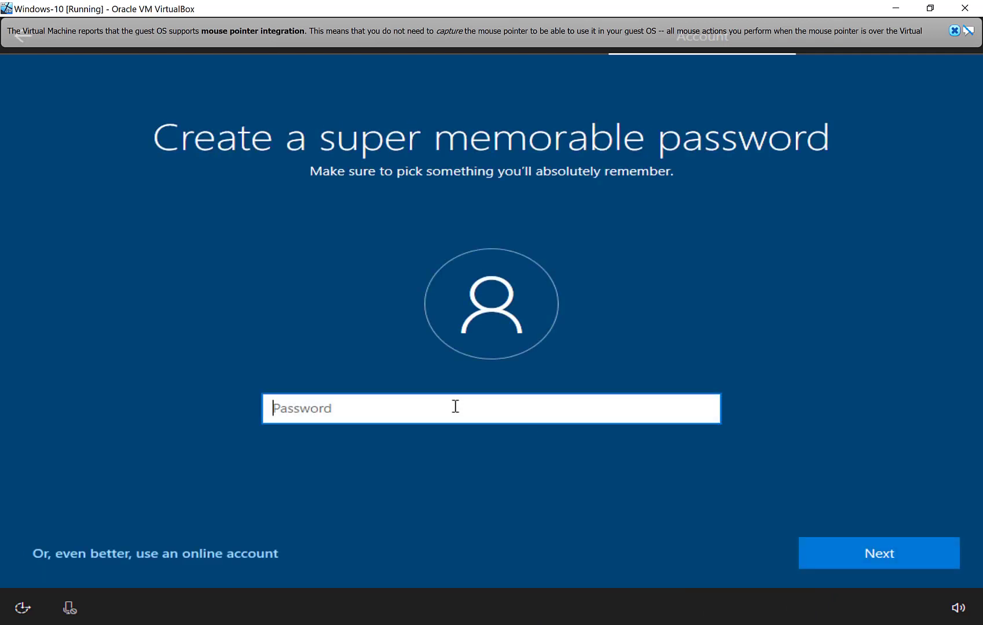
left_click(851, 555)
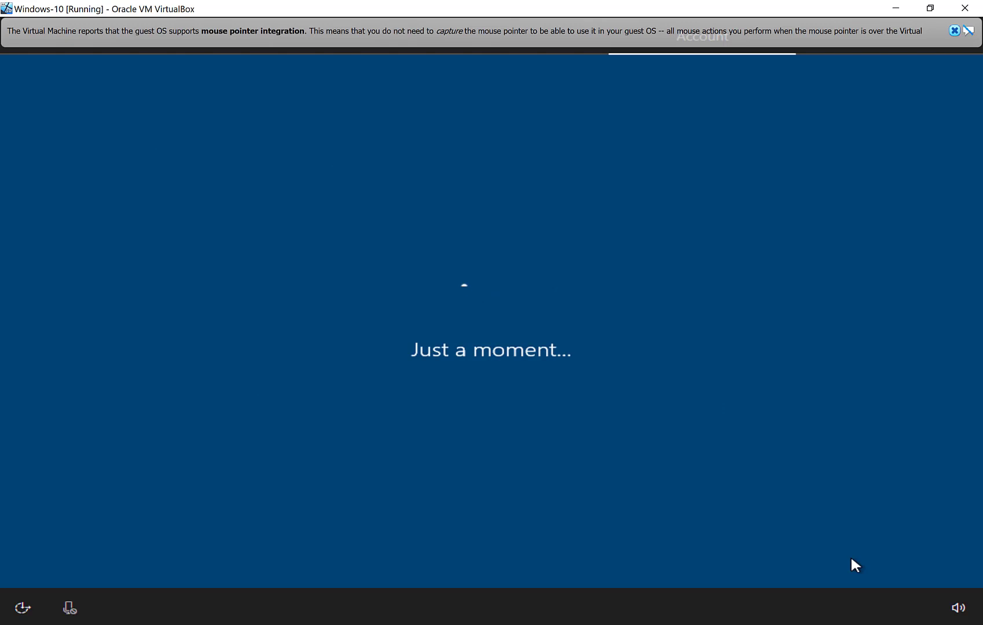
left_click(751, 624)
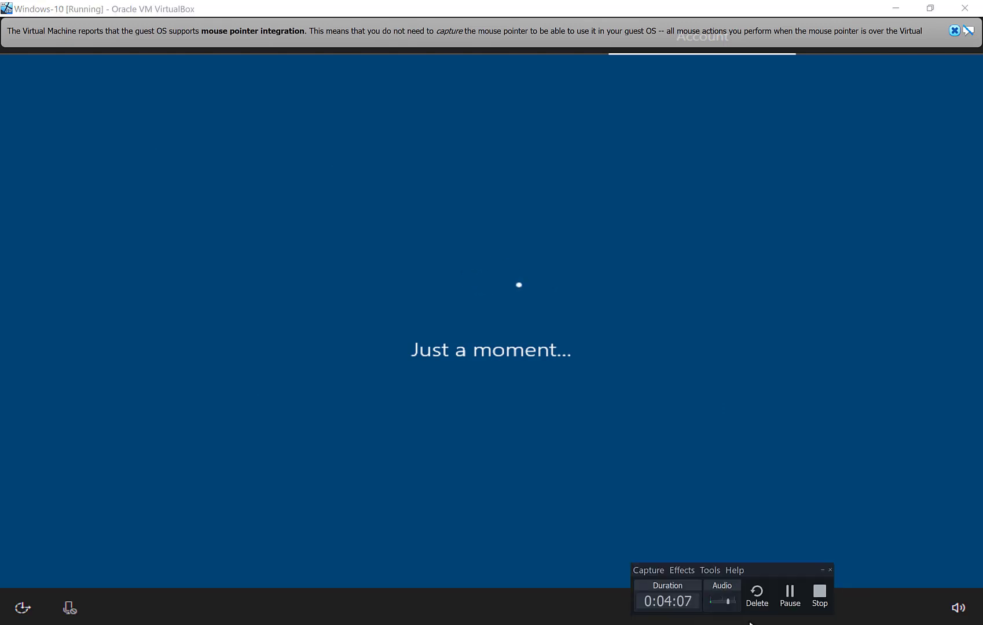
left_click(786, 611)
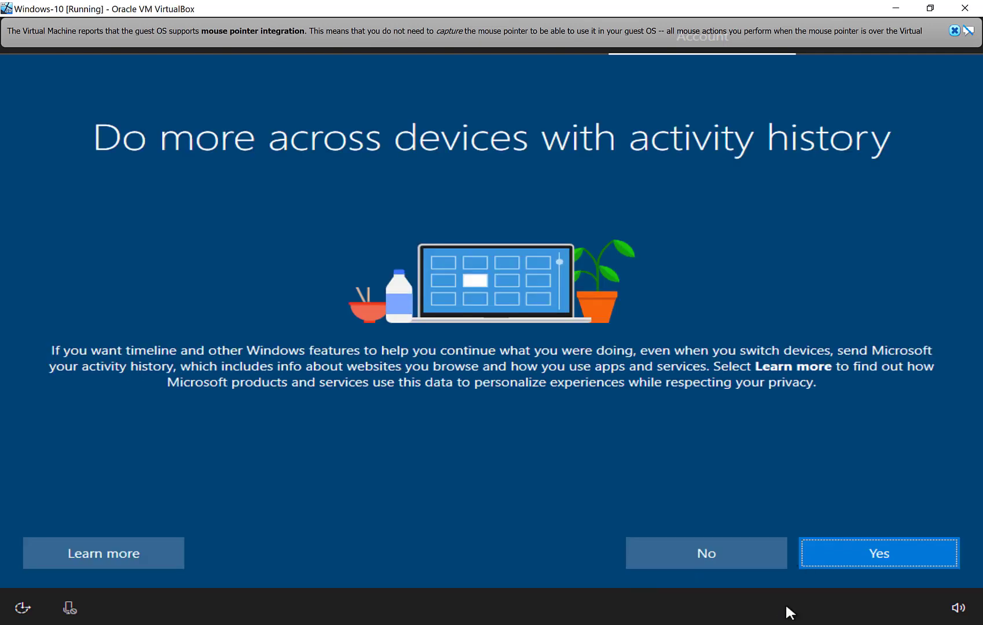
Decline sending activity history to Microsoft.
left_click(730, 563)
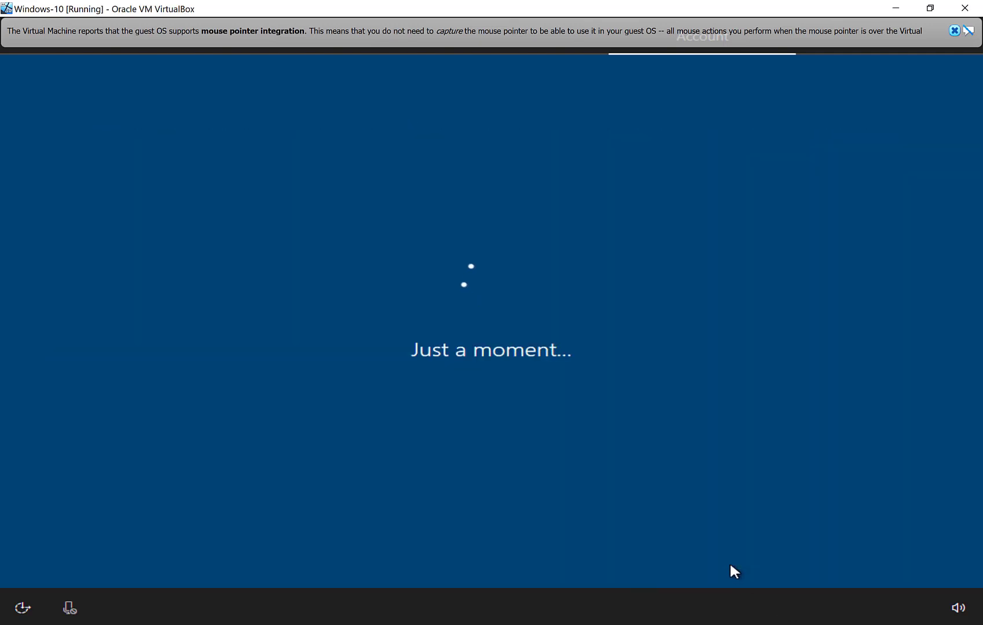
left_click(779, 623)
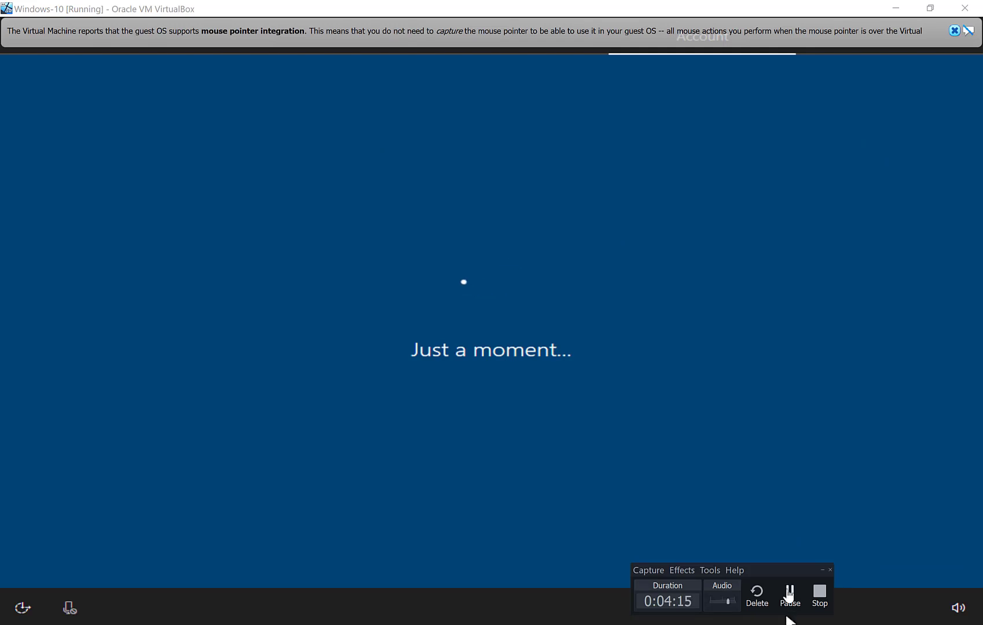
left_click(790, 594)
left_click(788, 594)
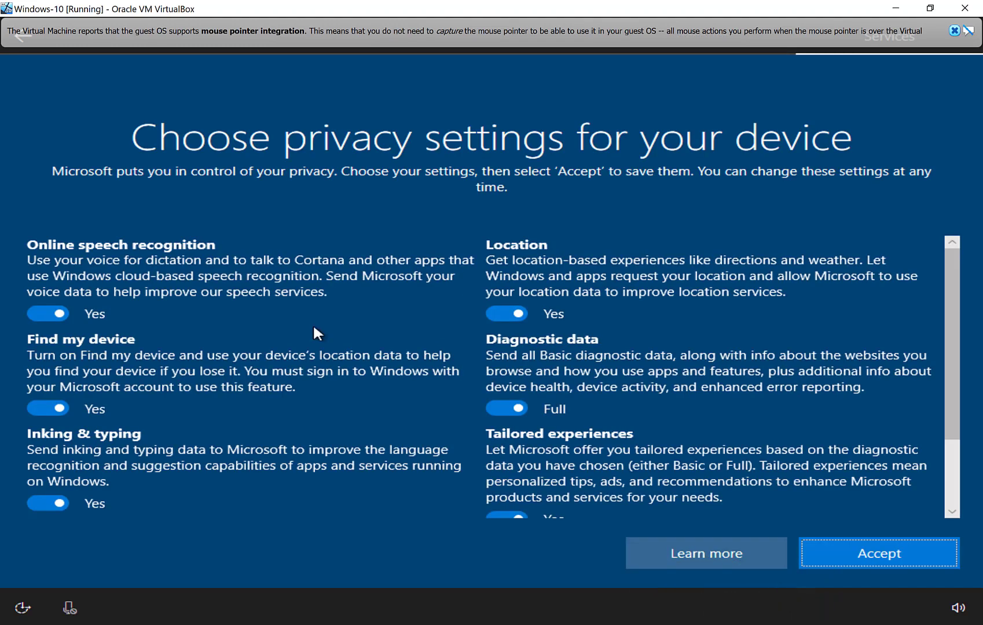
Turn off every privacy option, set diagnostic data to Basic, and accept the settings.
left_click(41, 311)
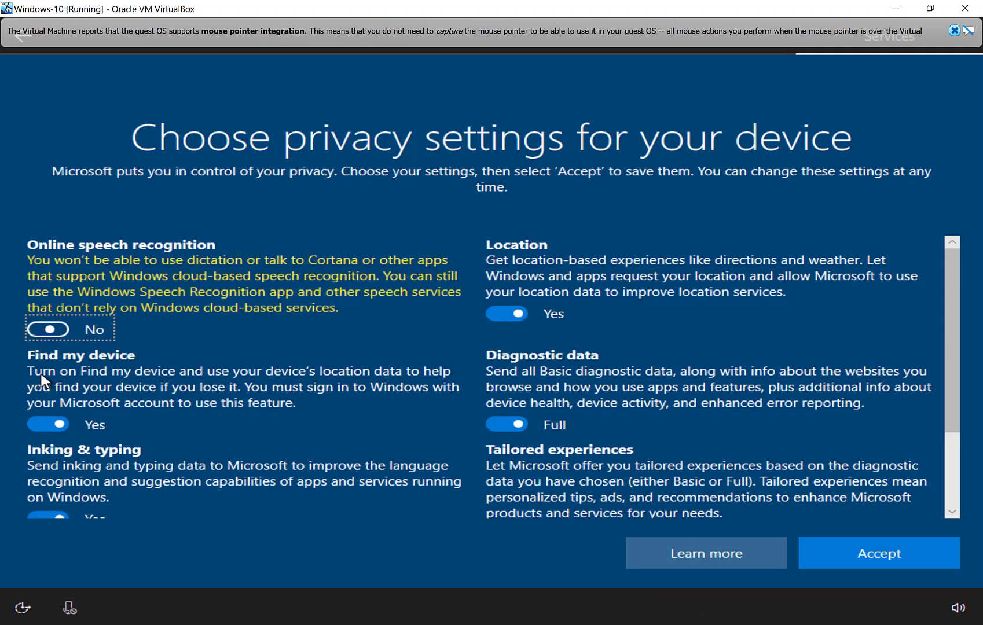
left_click(42, 427)
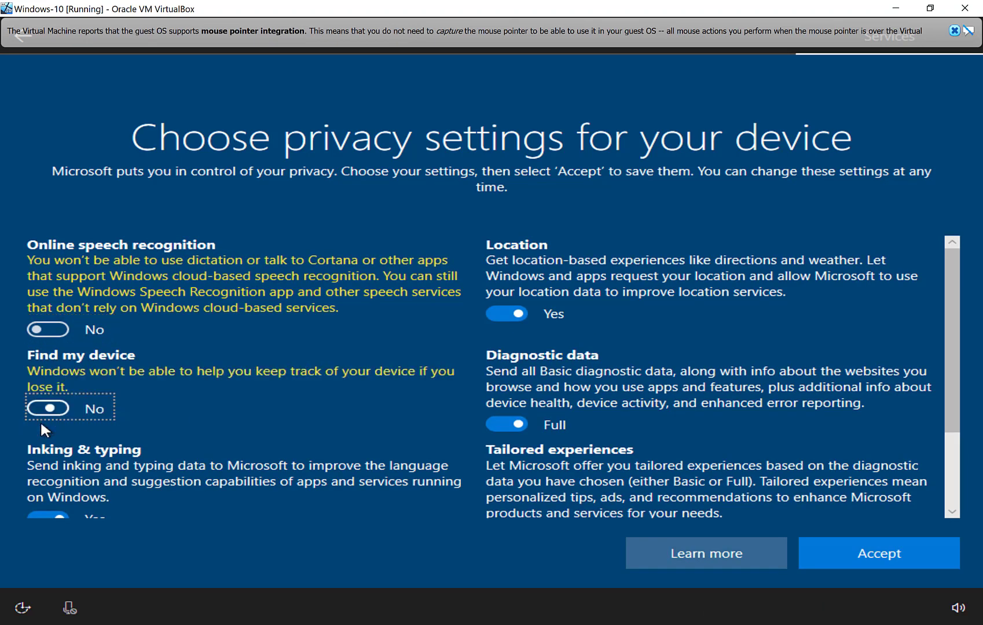
left_click(38, 511)
left_click(515, 307)
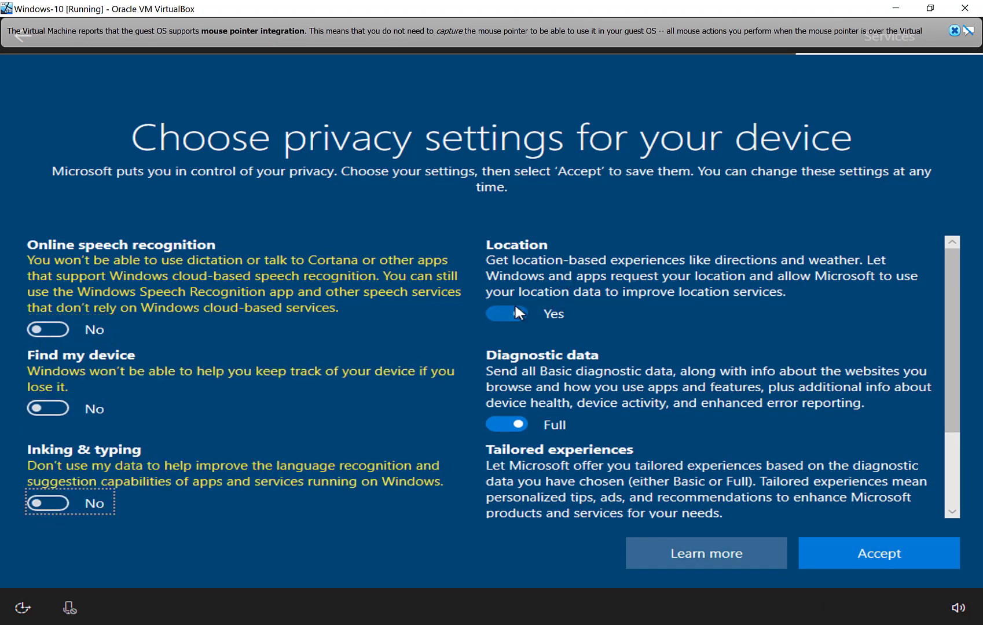
left_click(504, 419)
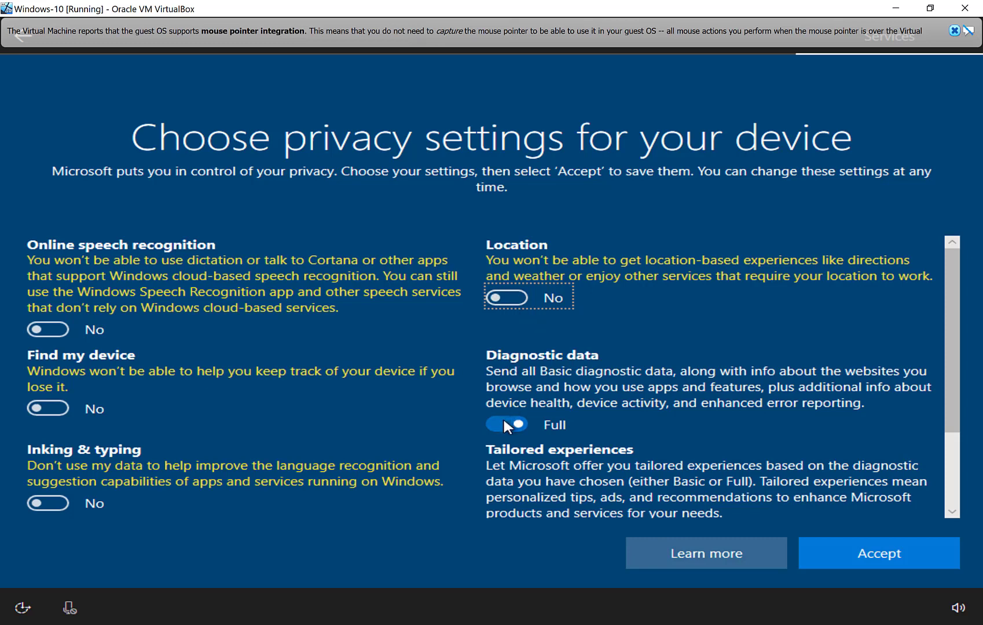
scroll(542, 412, "down", 3)
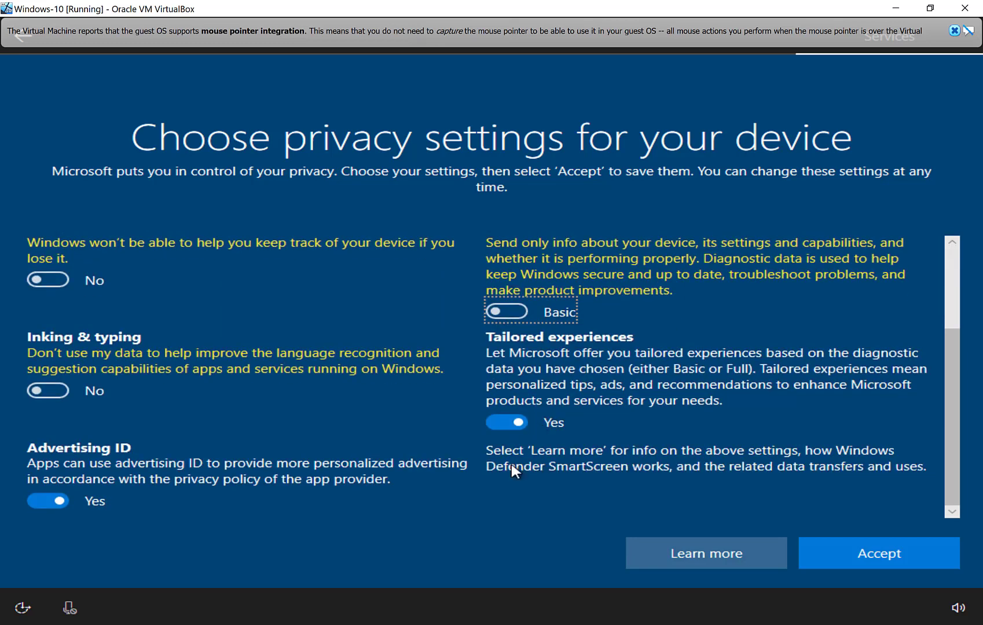
left_click(514, 424)
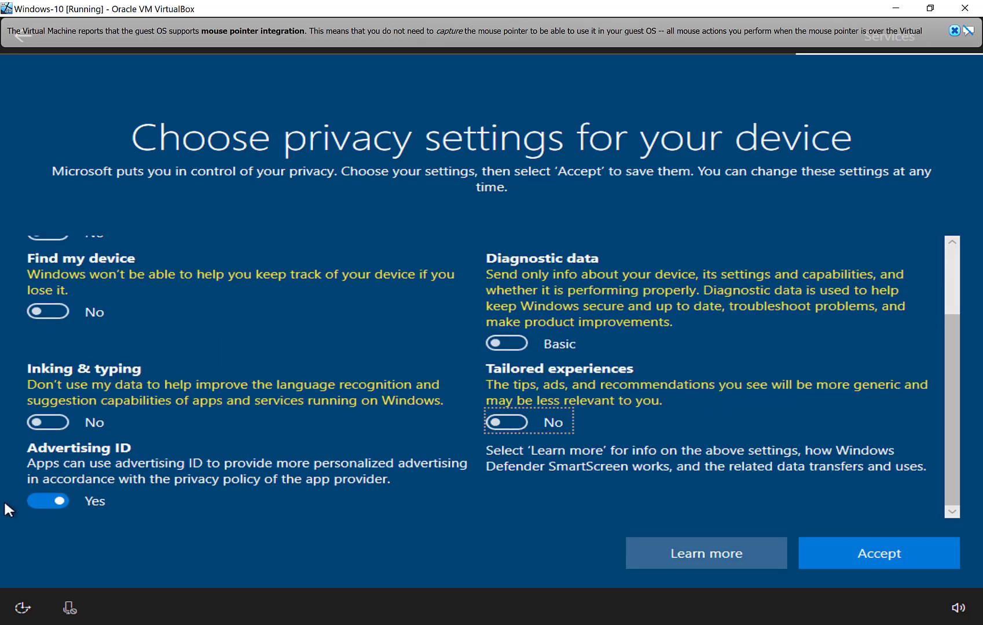
left_click(47, 502)
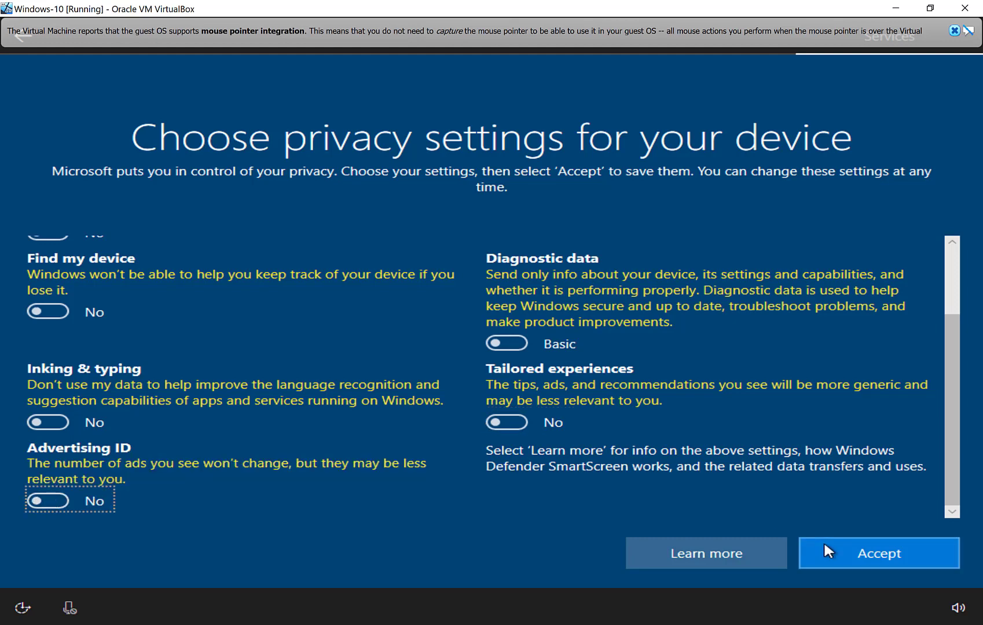
left_click(824, 547)
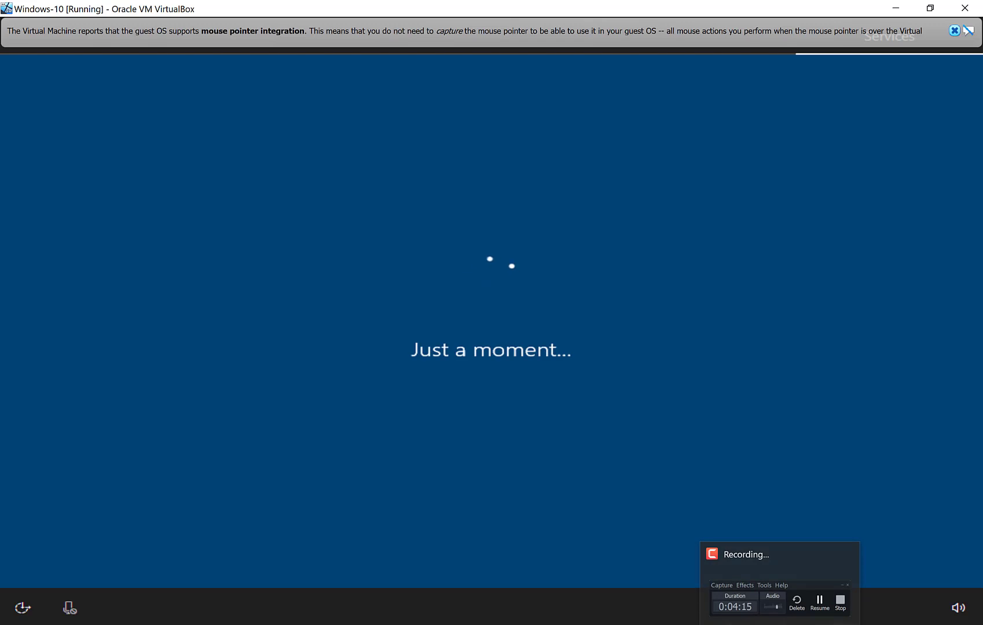
Wait for first-run setup to finish until the Windows 10 Enterprise Evaluation desktop appears.
key("F9")
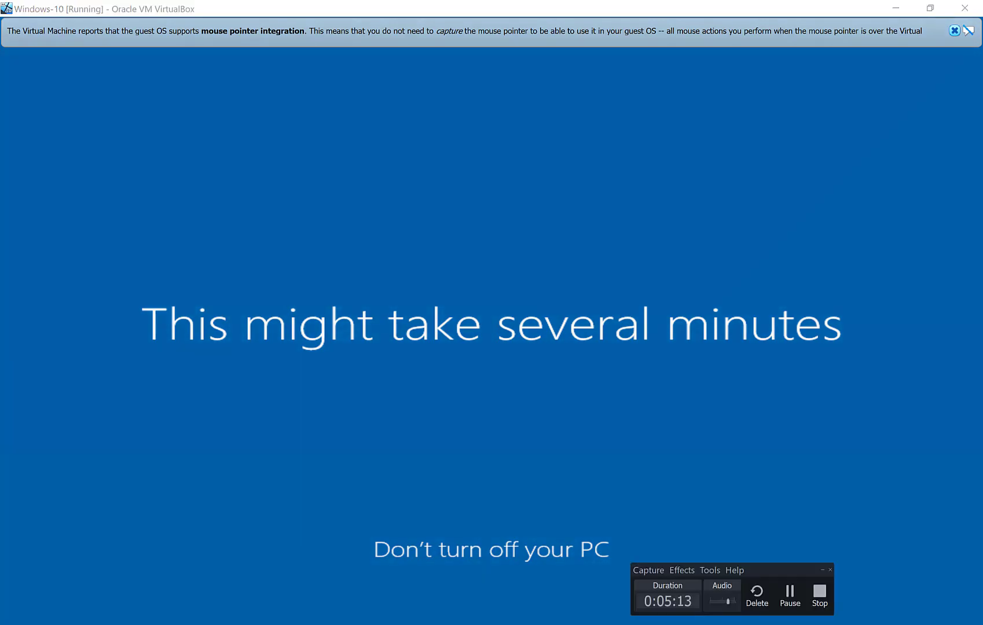
left_click(791, 606)
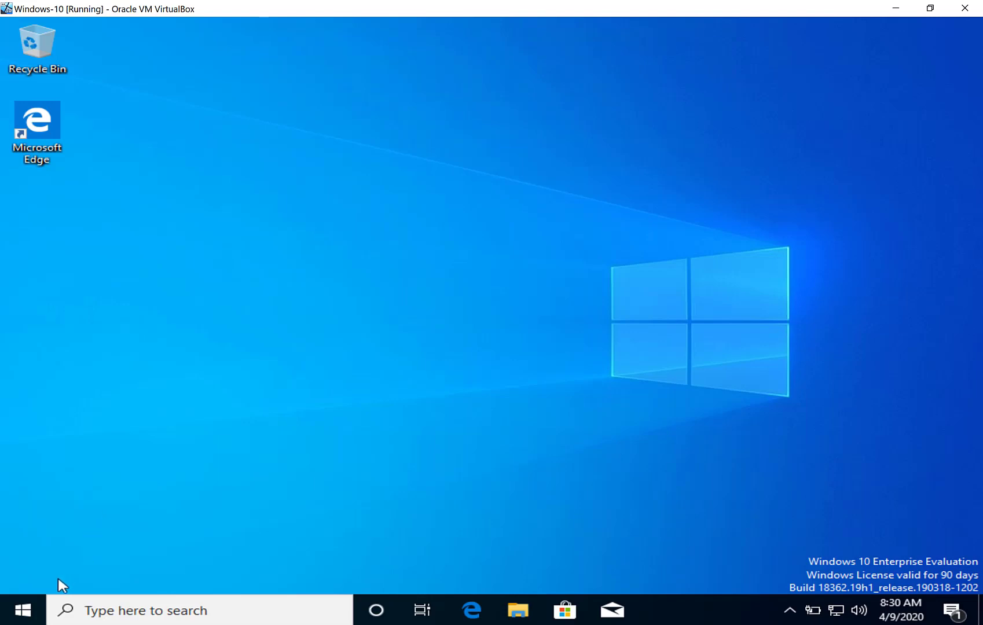
Check the guest Windows Start menu's Power options, then dismiss them without choosing anything.
left_click(34, 602)
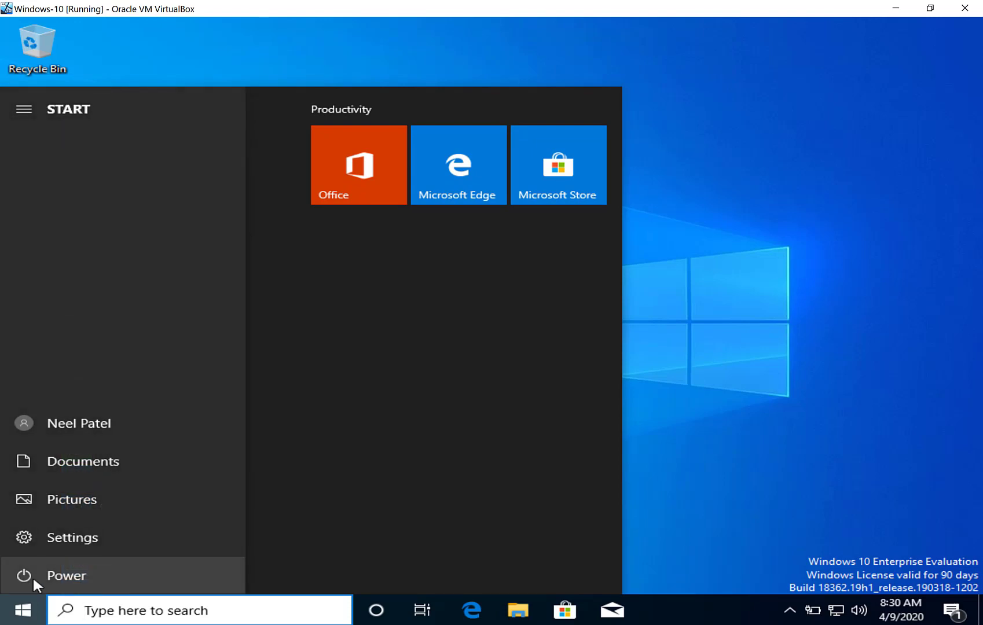
left_click(33, 576)
left_click(33, 576)
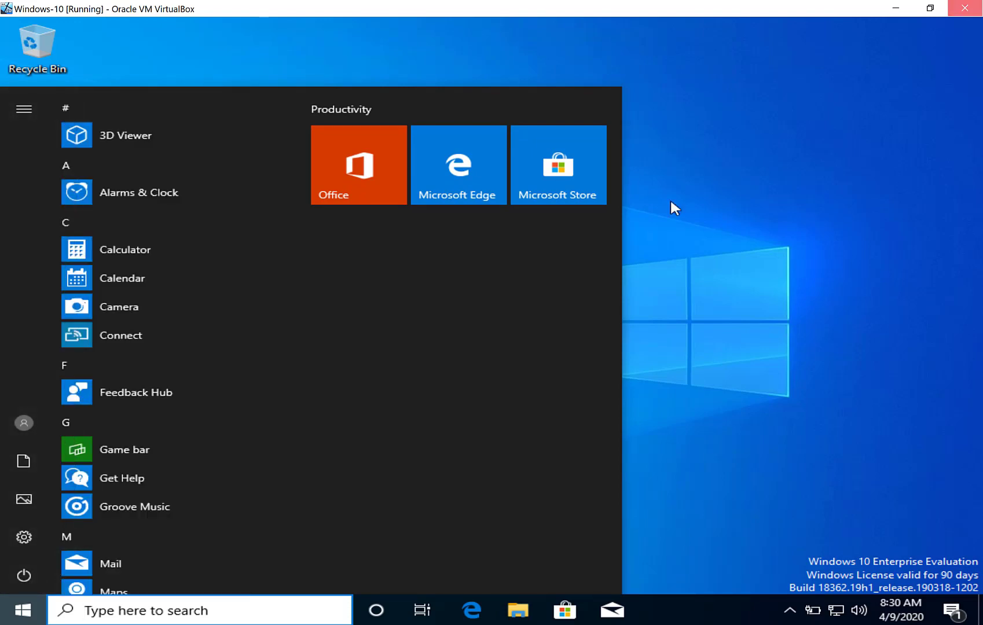
Close the Windows-10 VM window, choosing 'Power off the machine' and confirming with OK.
left_click(965, 8)
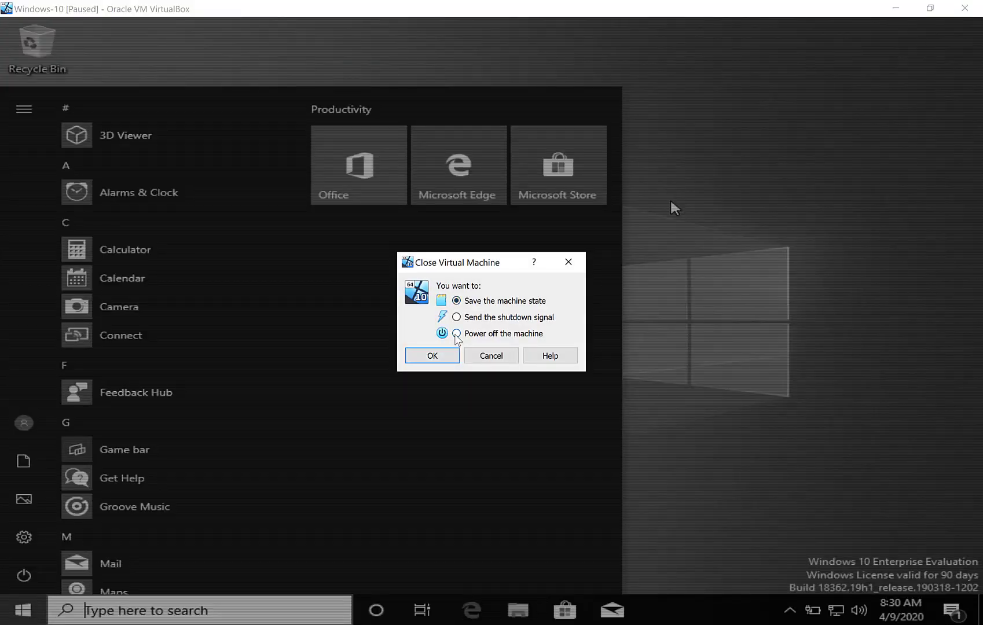
left_click(457, 334)
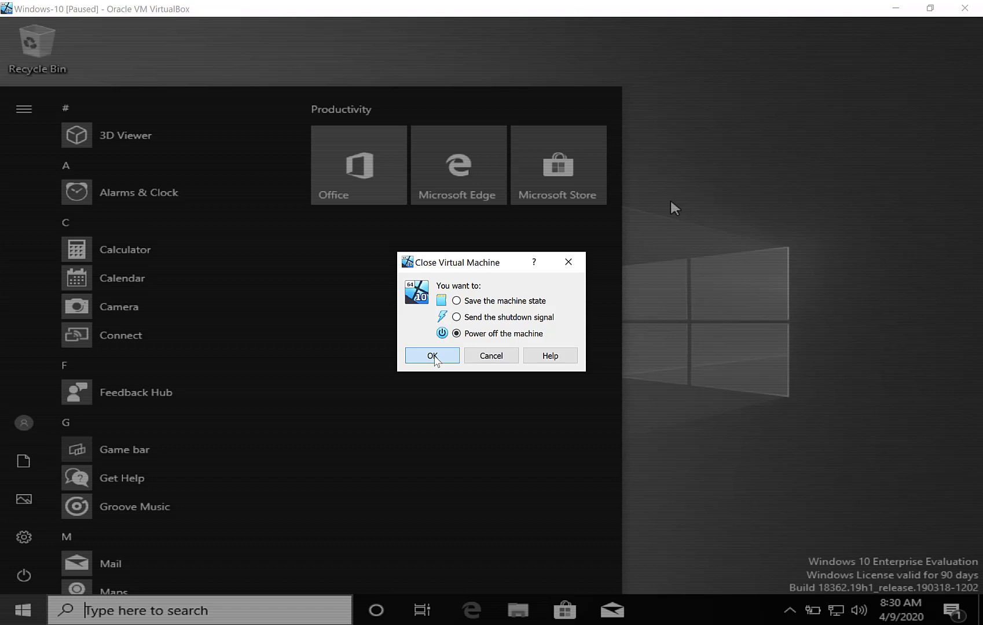
left_click(434, 355)
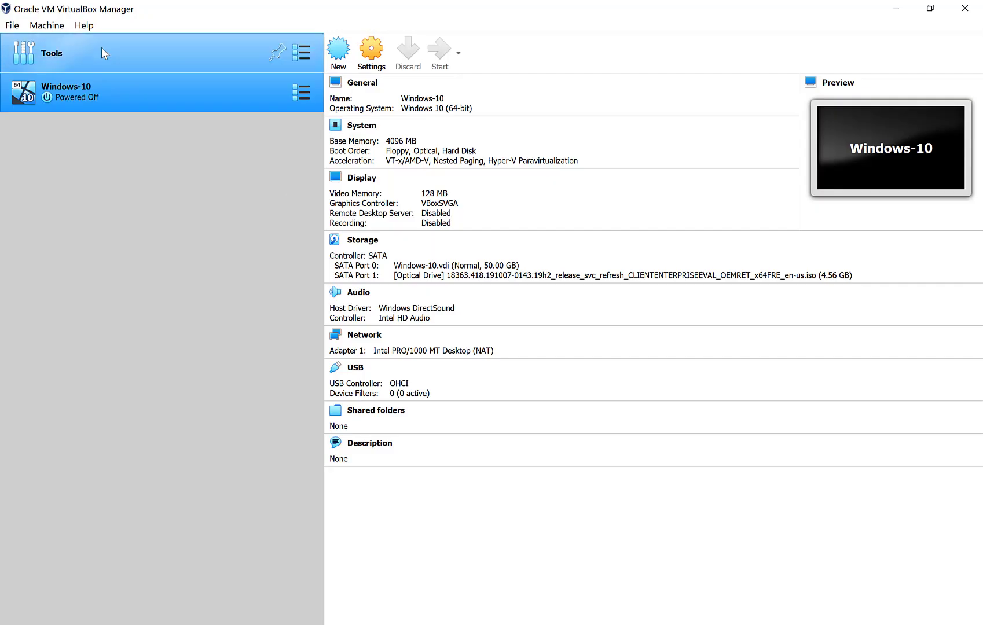
In Windows-10's Storage settings, remove the ISO optical drive, leaving only Windows-10.vdi, and save.
left_click(102, 80)
right_click(100, 83)
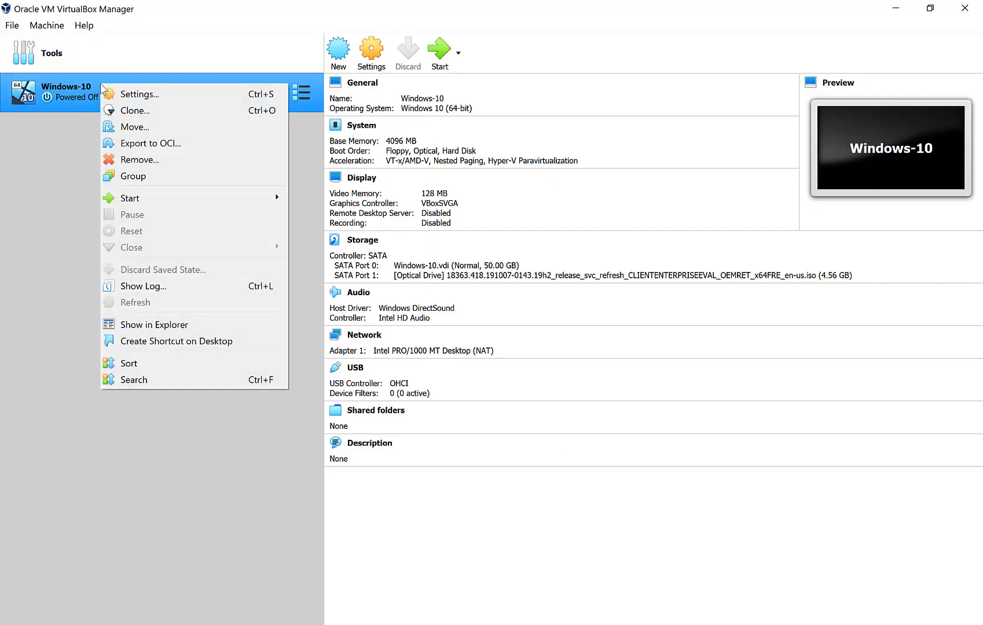
left_click(133, 95)
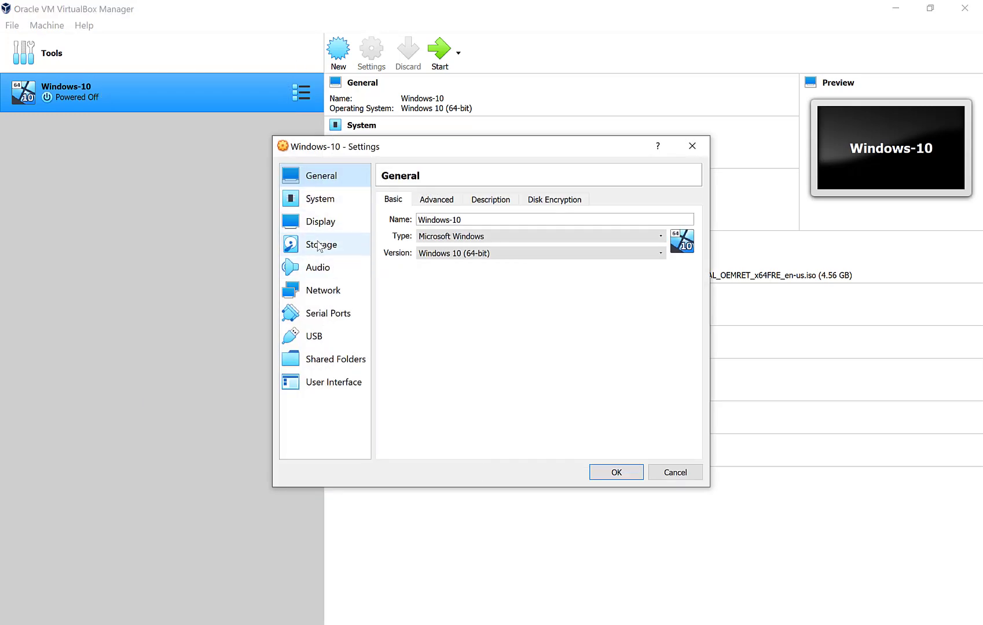
left_click(319, 245)
left_click(457, 249)
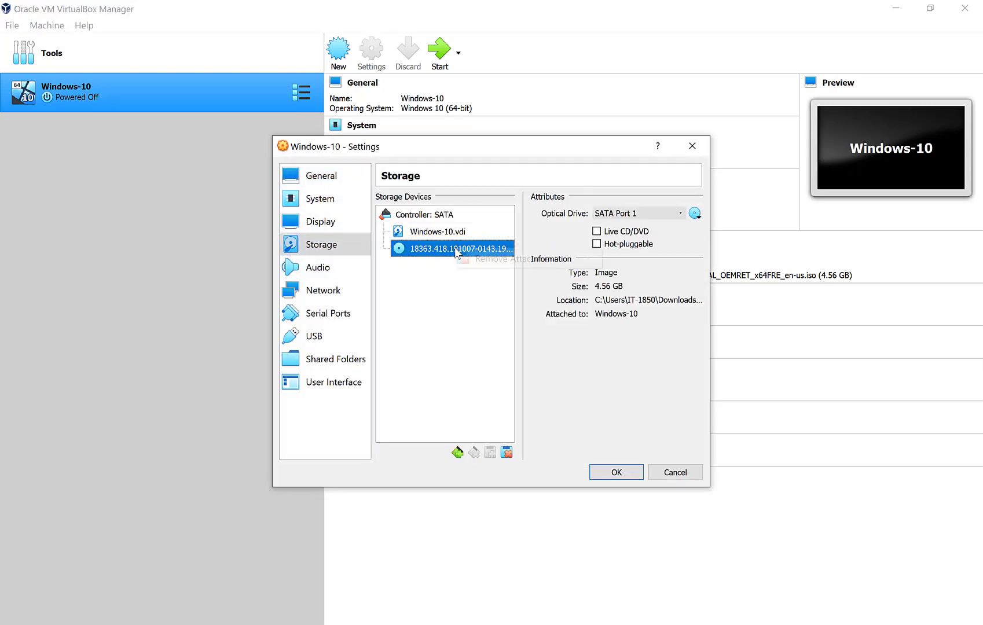
right_click(456, 249)
left_click(488, 264)
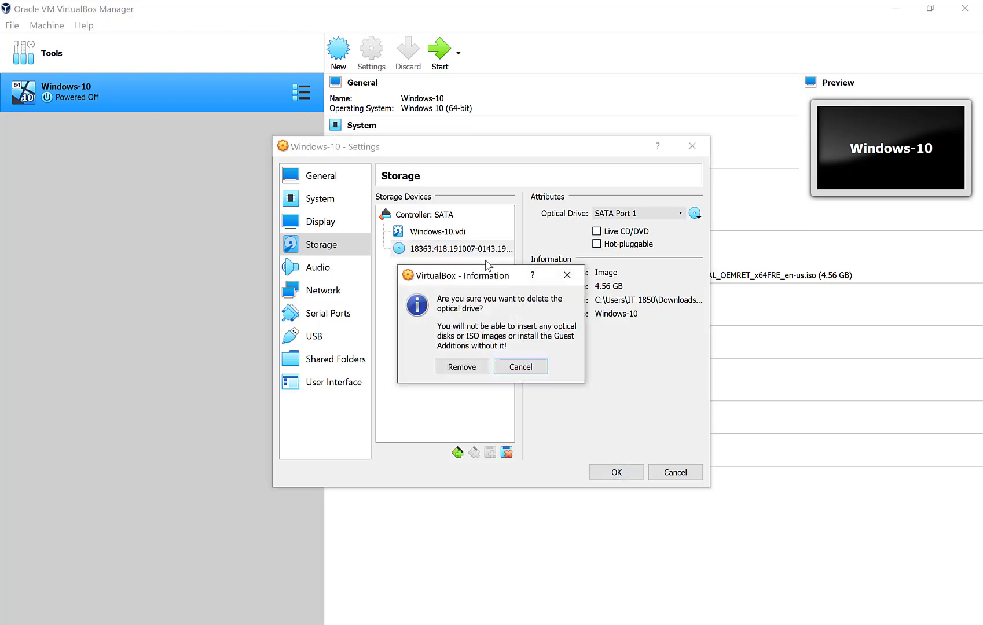
left_click(464, 367)
left_click(617, 473)
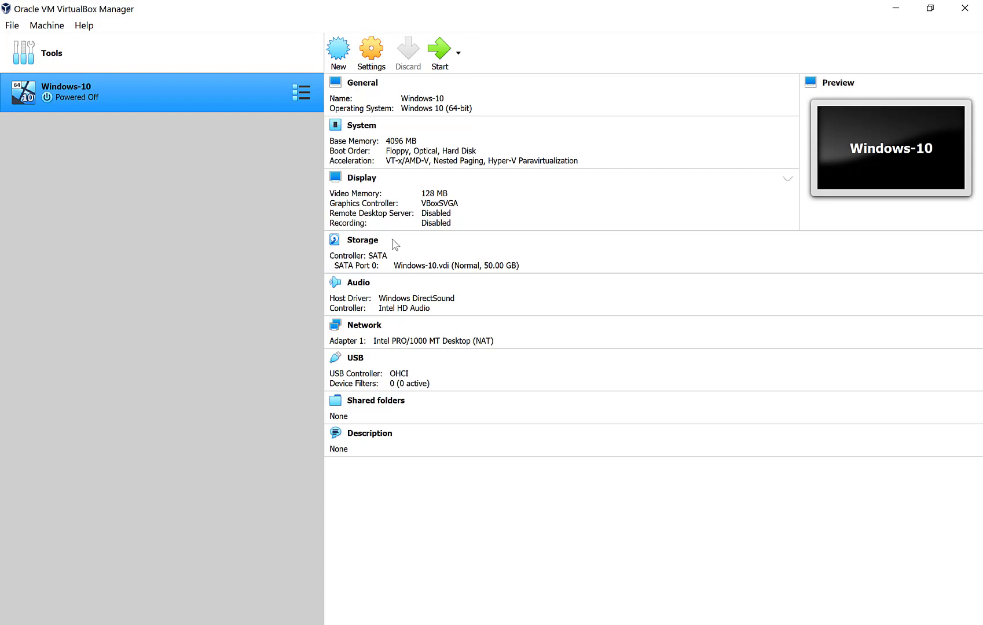
Remove the Windows-10 machine with 'Delete all files', then clear the Manager to the host desktop.
right_click(136, 97)
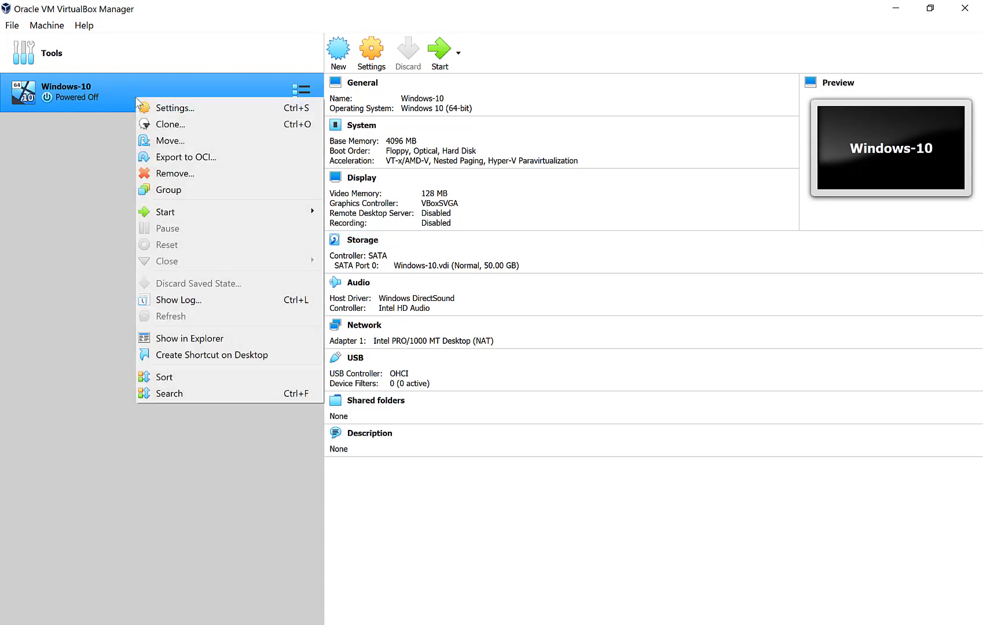
left_click(171, 174)
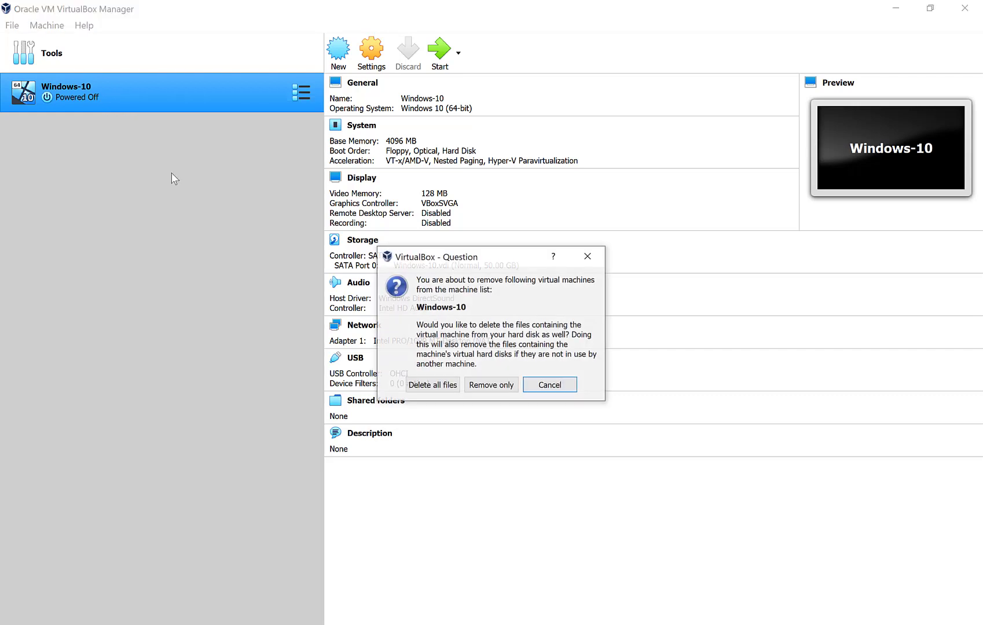
left_click(432, 386)
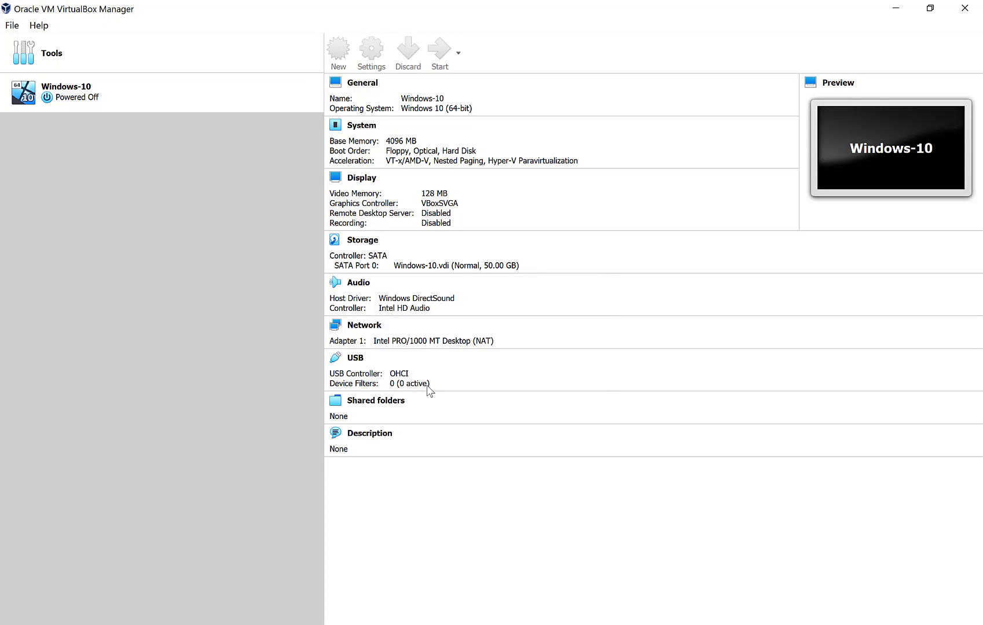
key("super+d")
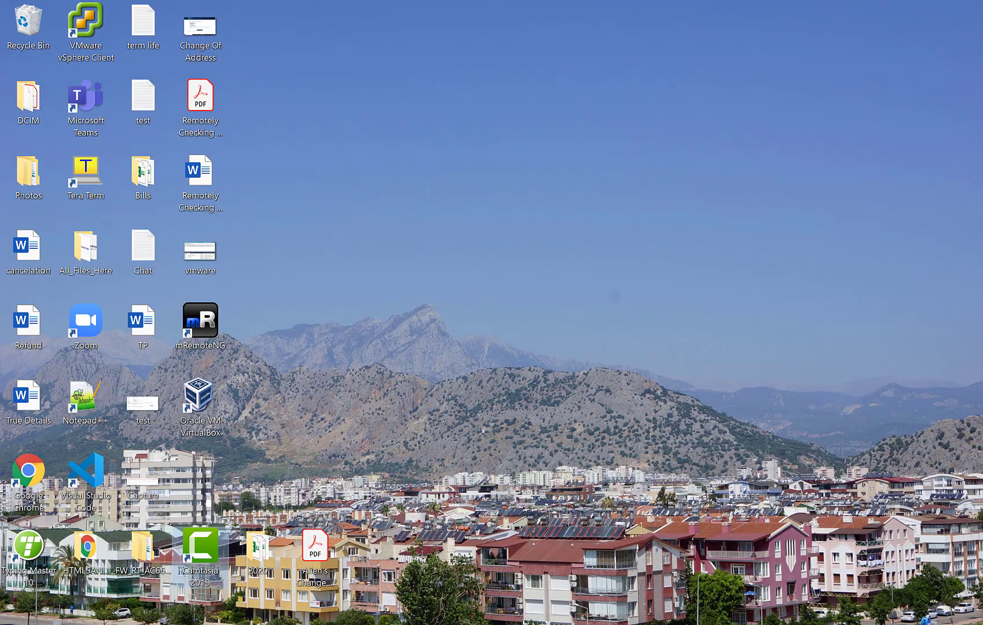
left_click(620, 624)
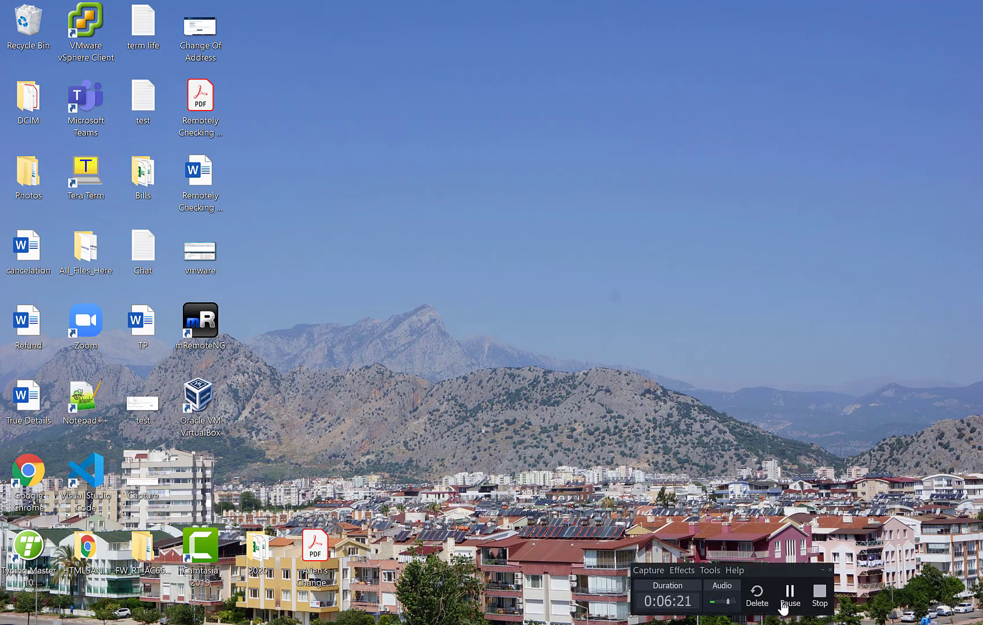